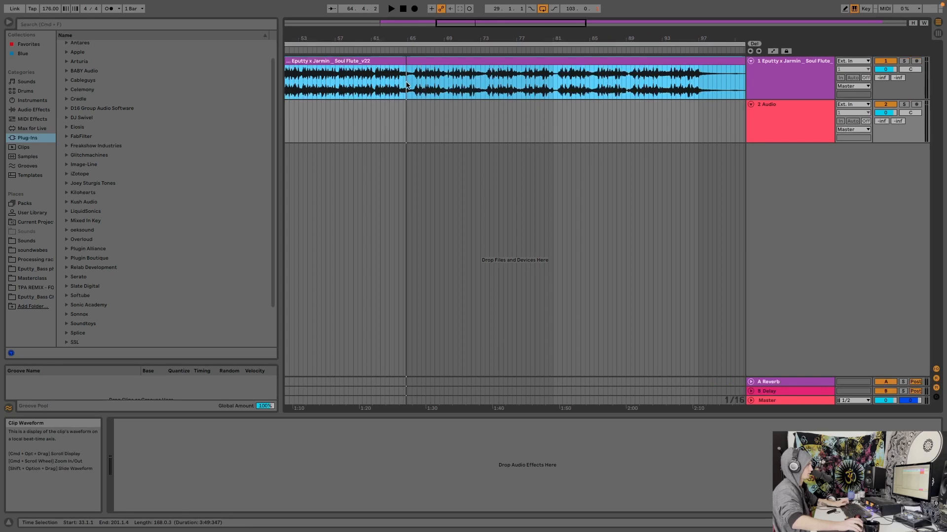
Step: Split the Soul Flute clip at bars 65 and 81, using a fixed 4-bar grid
click(407, 85)
mouse_move(412, 38)
mouse_down()
mouse_move(415, 57)
mouse_move(447, 13)
mouse_move(435, 30)
mouse_up()
click(398, 83)
right_click(467, 78)
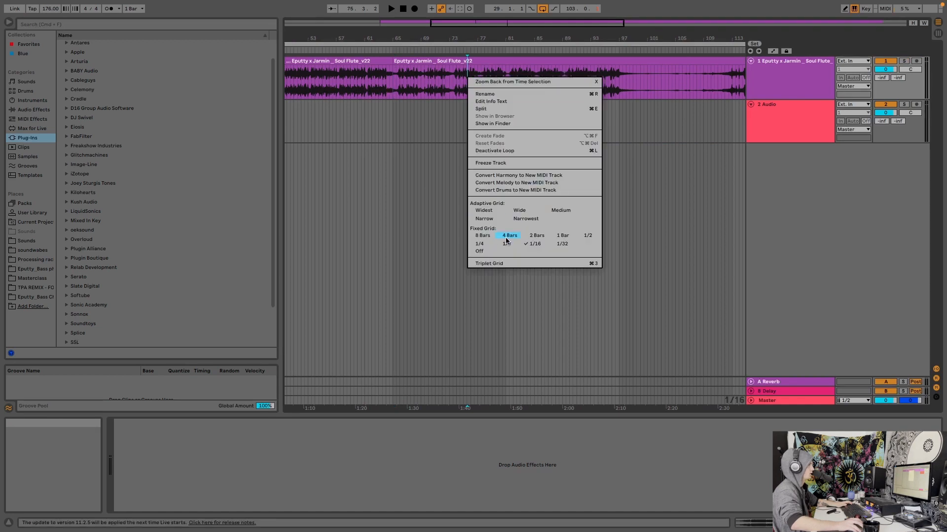
click(506, 239)
click(508, 90)
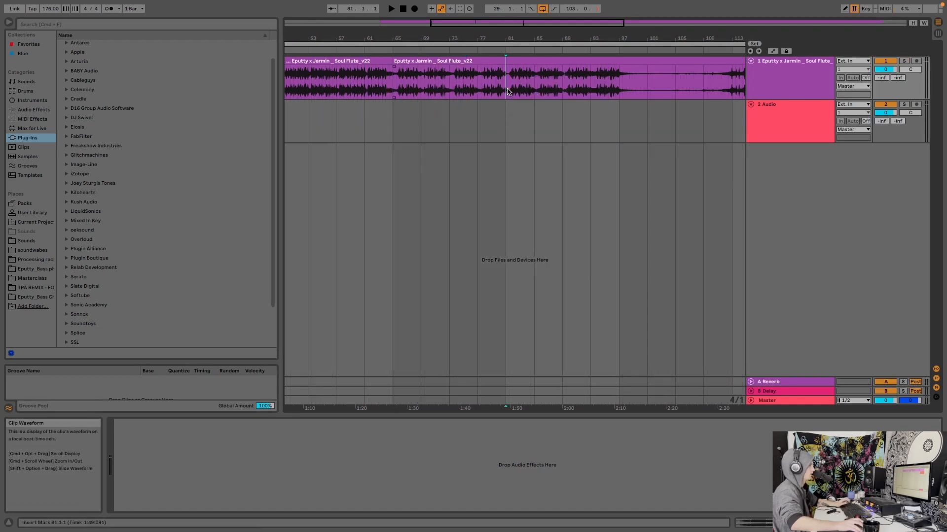
Step: Deactivate the Soul Flute sections before bar 65 and after bar 81, and play the section between them
click(521, 59)
key(0)
click(385, 61)
key(0)
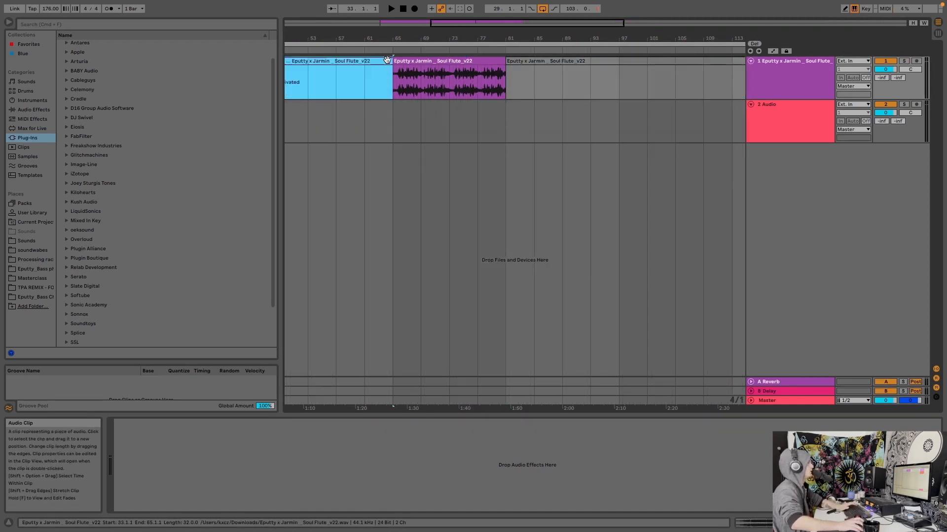
click(442, 61)
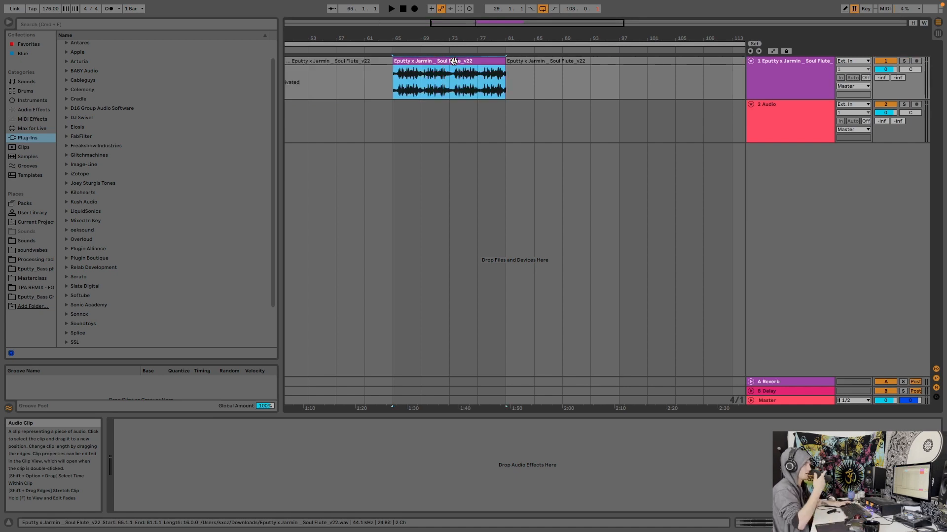
key(space)
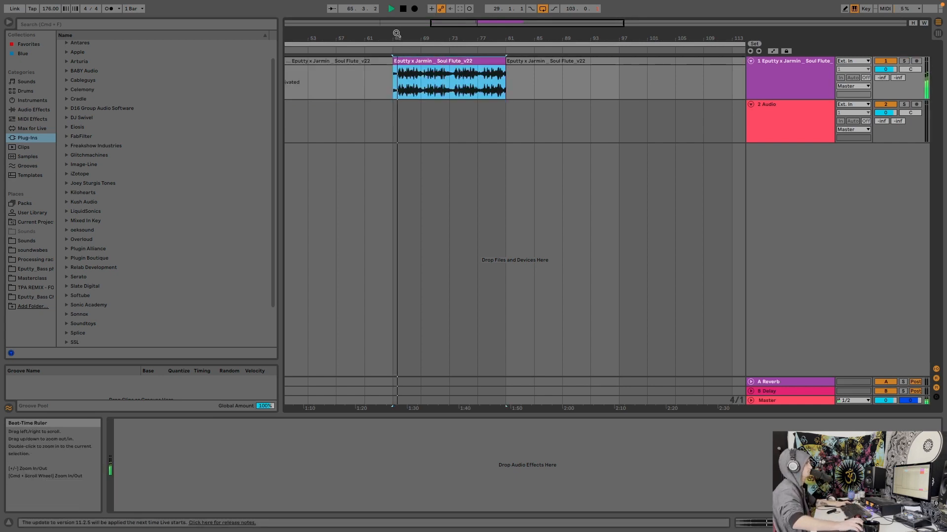
Step: Set the fixed grid to 1/8 and duplicate the one-beat slice at the start of bar 66 twice
mouse_move(395, 34)
mouse_down()
mouse_move(395, 89)
mouse_move(435, 44)
mouse_move(417, 98)
mouse_move(442, 93)
mouse_up()
right_click(474, 115)
key(space)
click(514, 214)
key(super+d)
key(super+d)
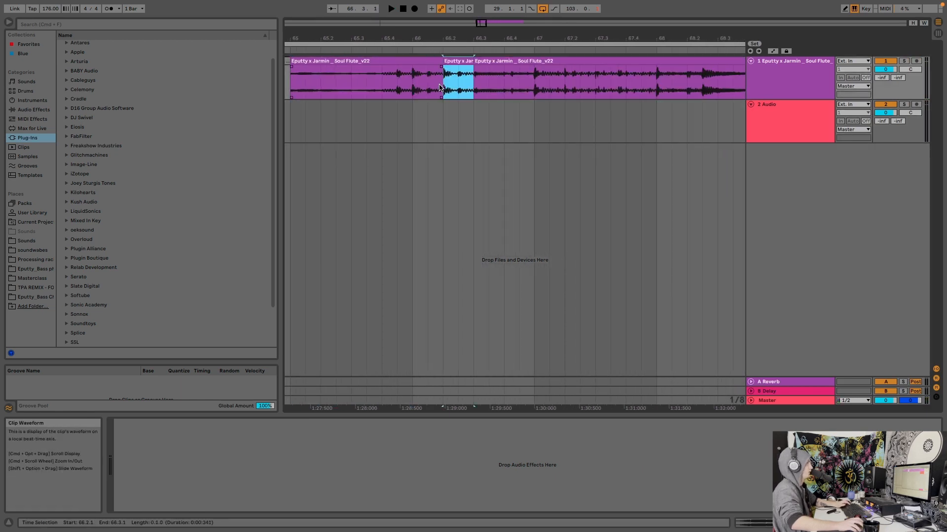
Step: Play back the repeated beats and duplicate the half-beat slice from 66.4.1 to 66.4.3 once
click(401, 94)
key(space)
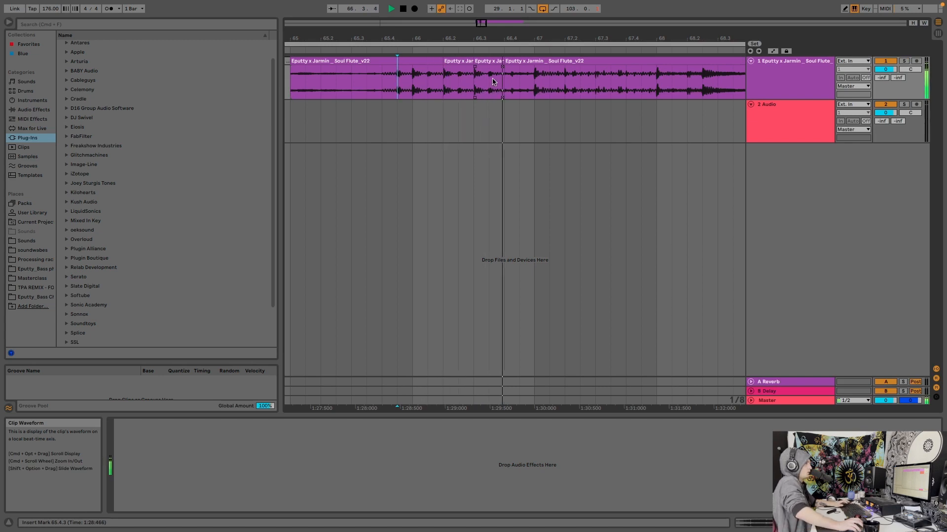
key(space)
drag(519, 82, 505, 81)
key(super+d)
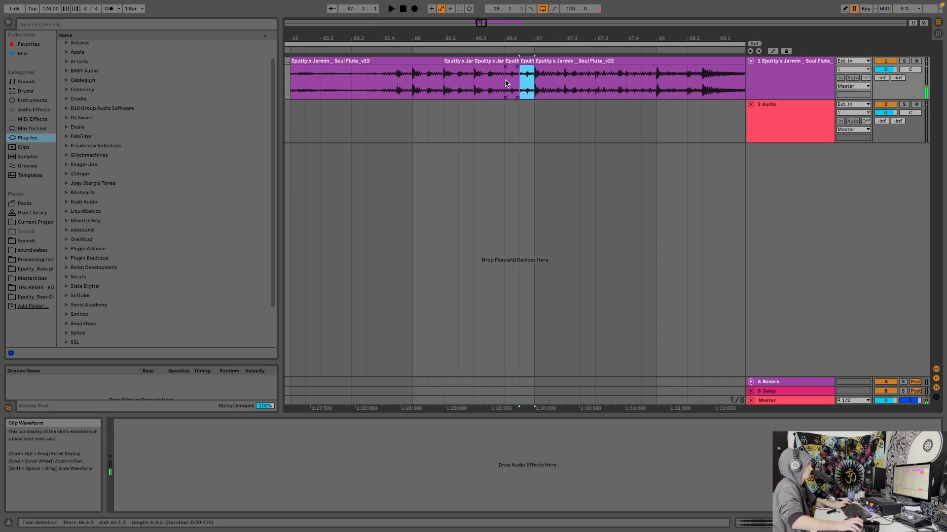
Step: Try three more repeats of the half-beat slice from bar 67 onward, listen to them, and undo them
key(super+d)
key(super+d)
key(super+d)
click(505, 82)
key(space)
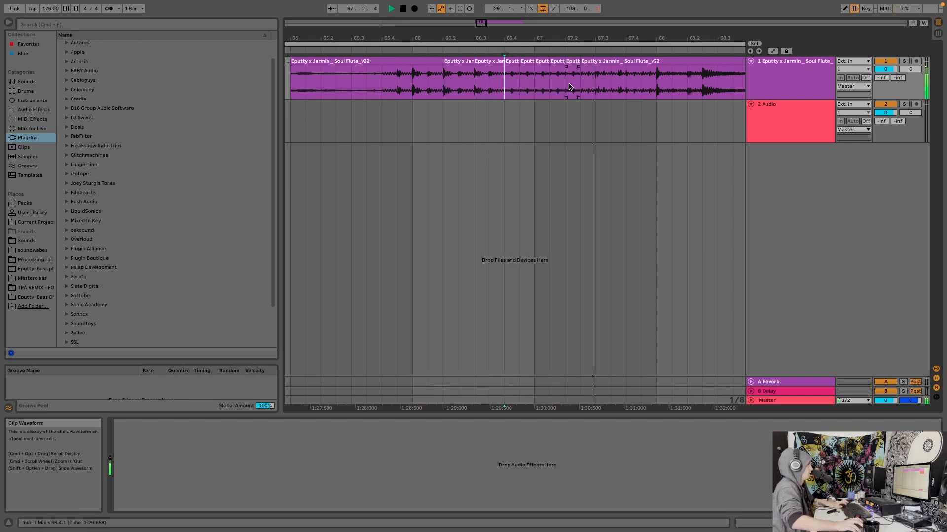
key(super+z)
key(super+z)
key(super+z)
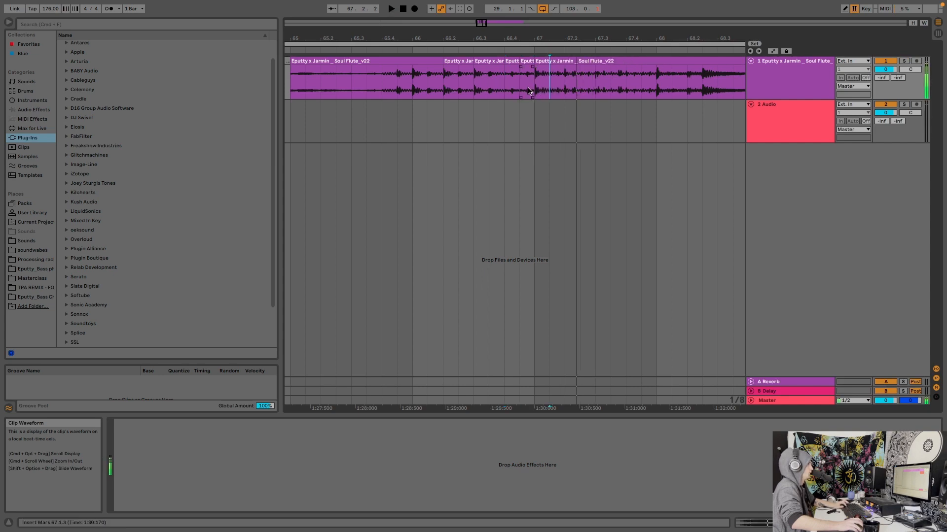
Step: Duplicate the half-beat slice at the start of bar 67, turn on Warp for the copy and transpose it -12 semitones
drag(536, 88, 549, 84)
drag(549, 38, 554, 59)
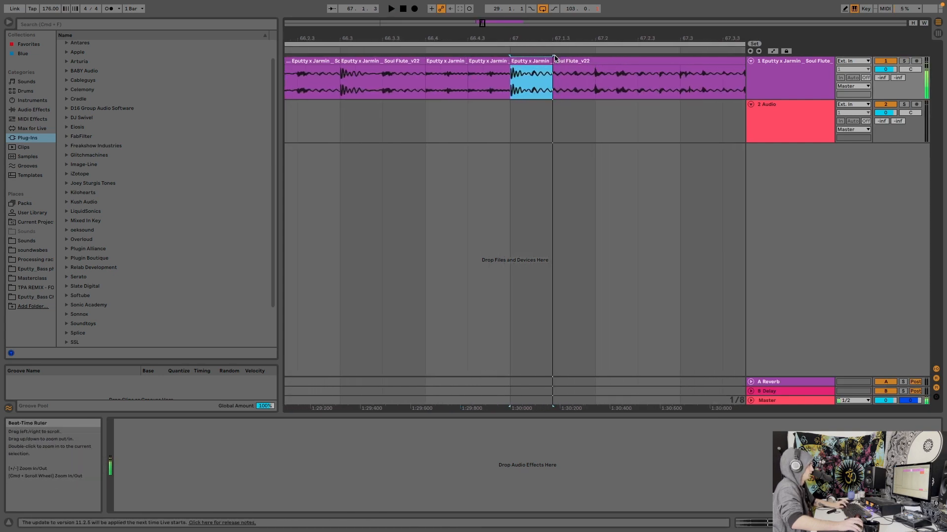
key(super+d)
key(shift+Tab)
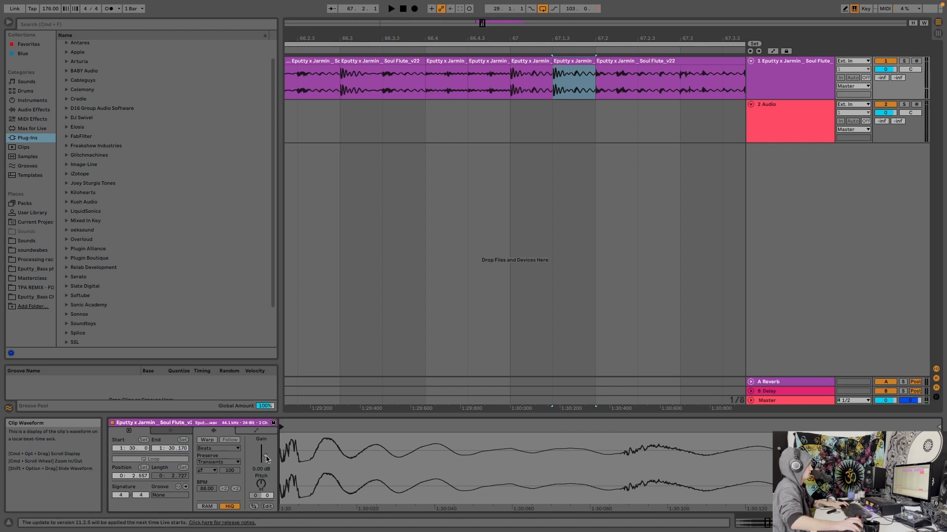
click(207, 440)
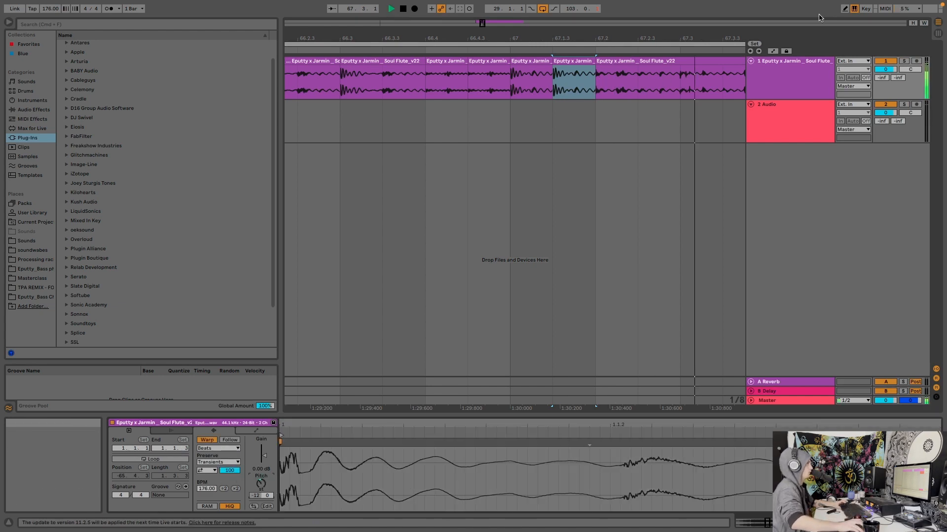
Step: Play back the edited slices in bars 66 and 67 from several starting points
click(382, 120)
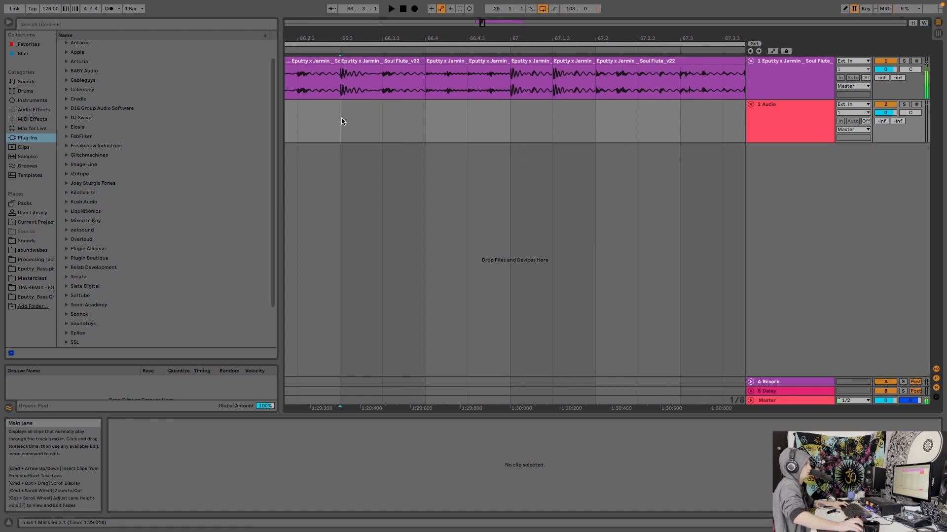
key(space)
drag(438, 30, 438, 8)
key(space)
key(space)
key(space)
key(space)
click(377, 108)
key(space)
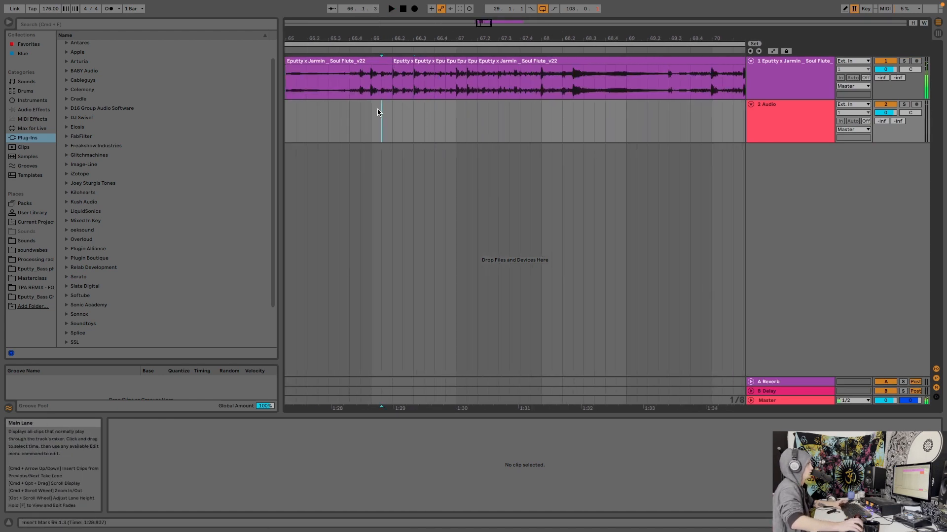
key(space)
click(364, 118)
key(space)
key(space)
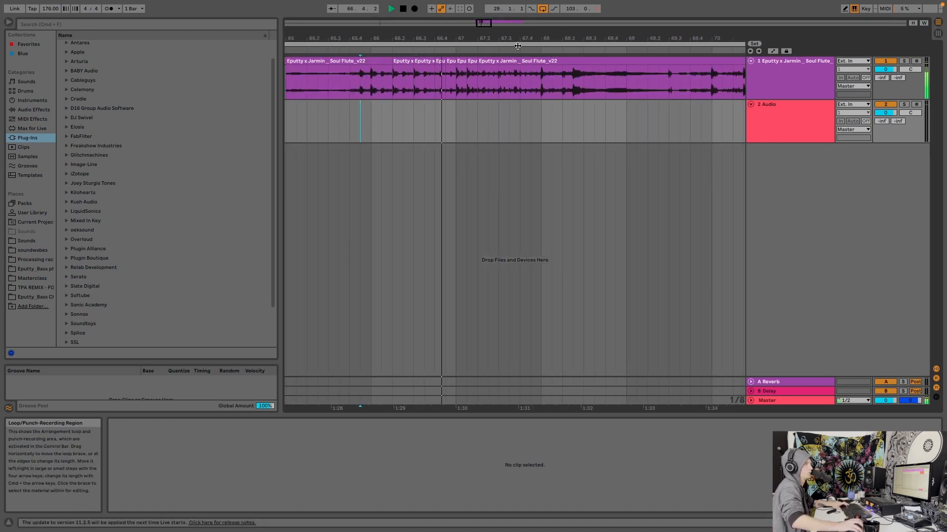
key(space)
key(space)
Step: Extend the clip starting at bar 67 to 67.3.1 and isolate the one-beat slice from there to 67.4.1
drag(500, 36, 500, 56)
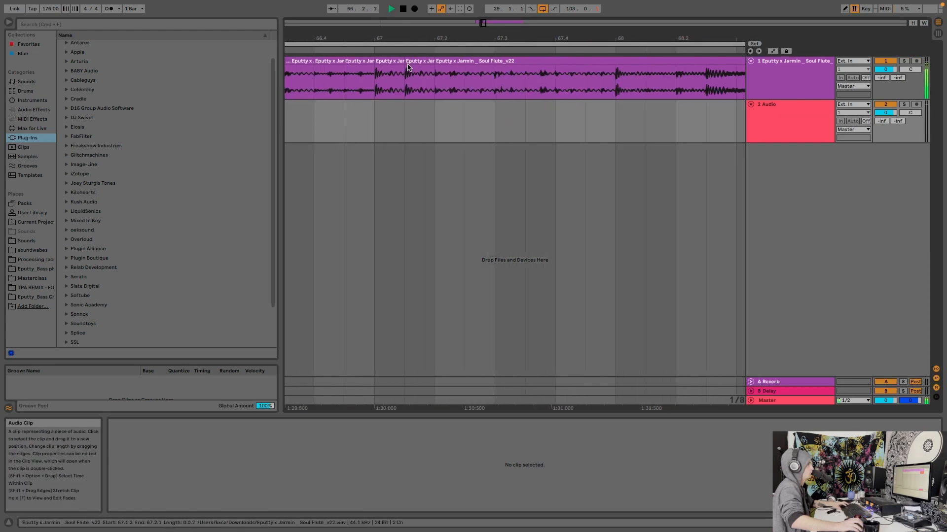
drag(398, 59, 548, 88)
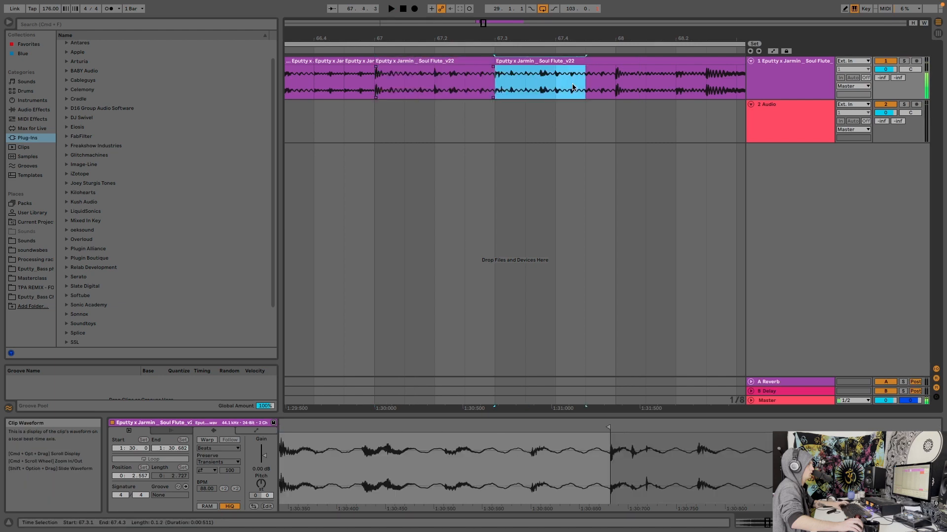
key(space)
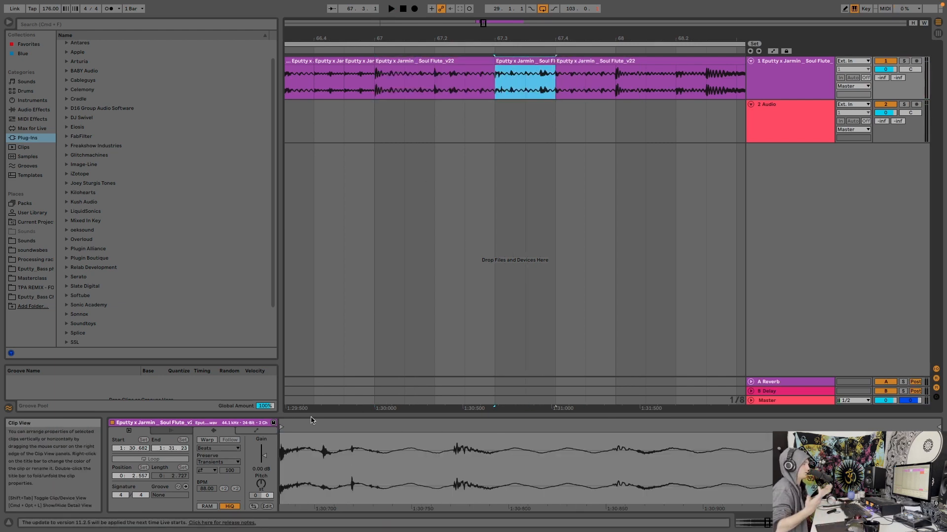
Step: Warp the one-beat slice at 67.3 in Beats mode, transpose it +13 semitones, and play it from bar 67
click(206, 440)
click(221, 449)
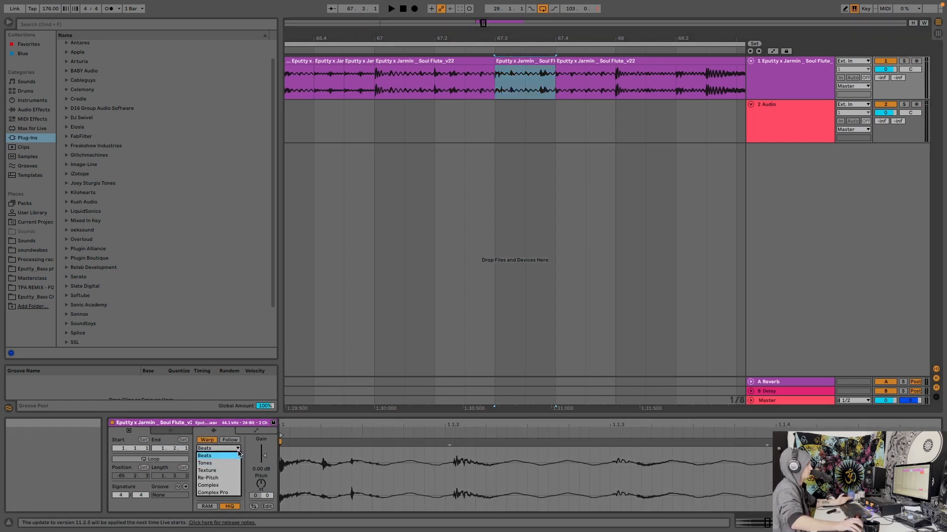
click(219, 457)
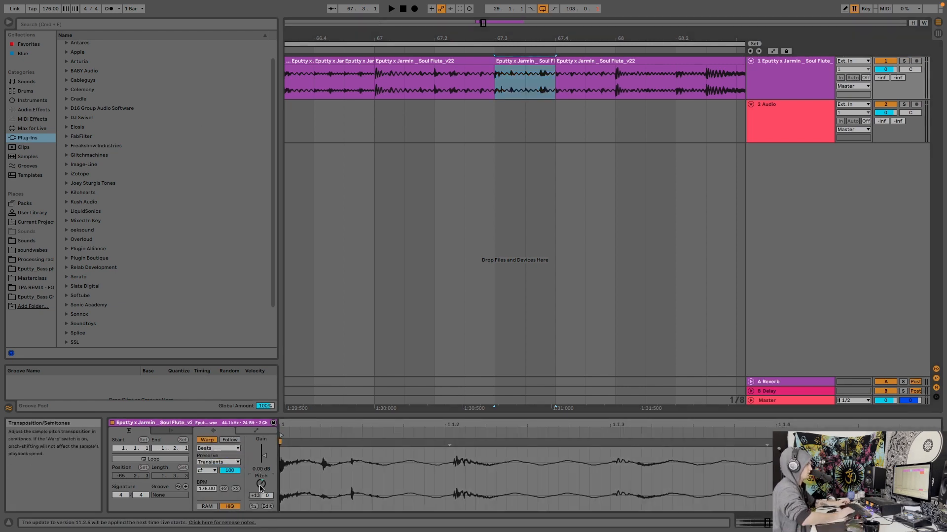
click(369, 120)
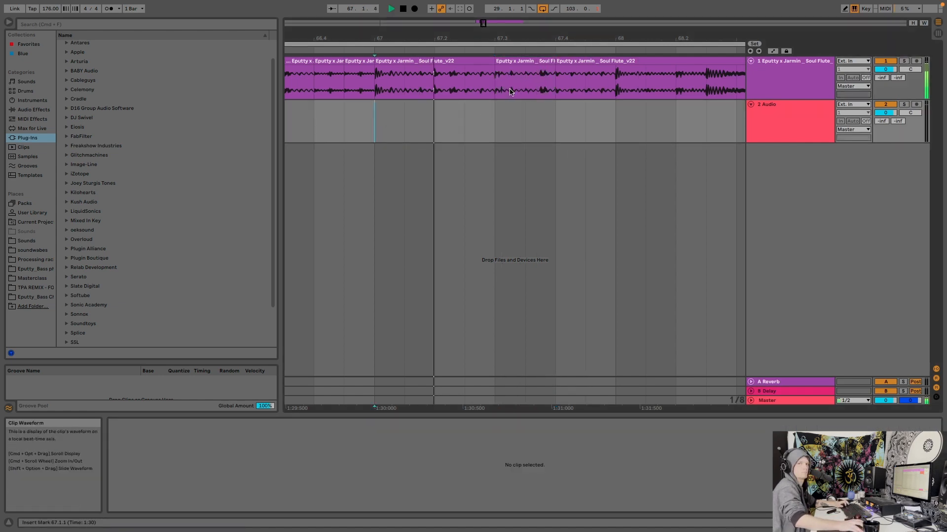
key(space)
key(space)
key(space)
key(space)
key(space)
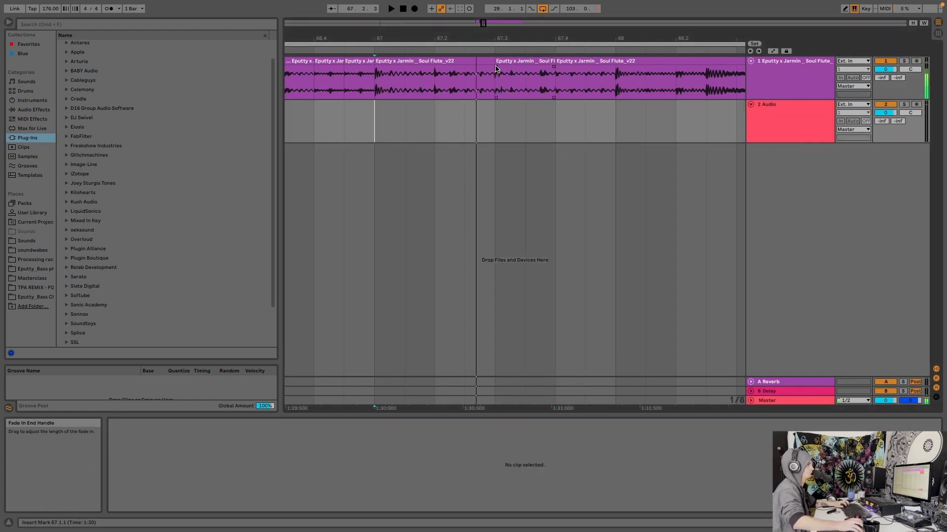
Step: Split the clip at 67.2.1 and reverse the one-beat slice between 67.2.1 and 67.3.1
click(464, 88)
click(431, 89)
key(super+e)
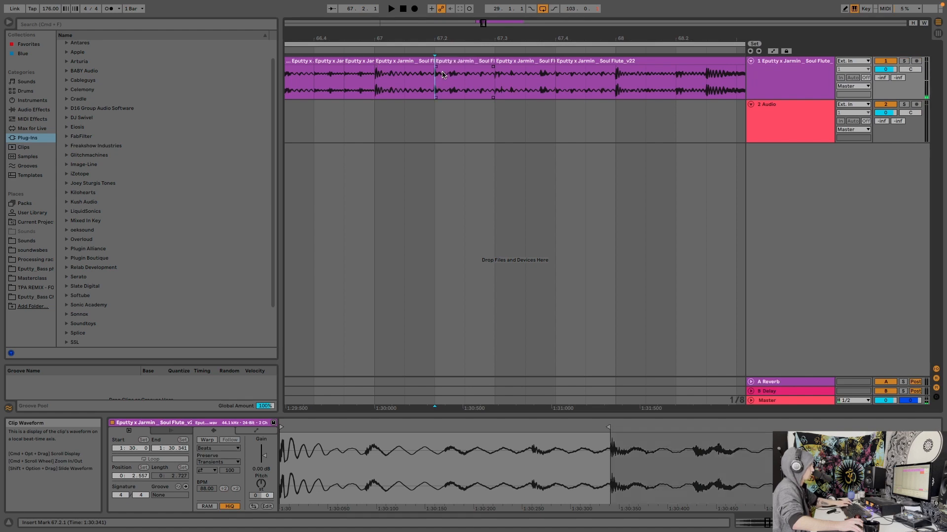
click(452, 70)
click(452, 62)
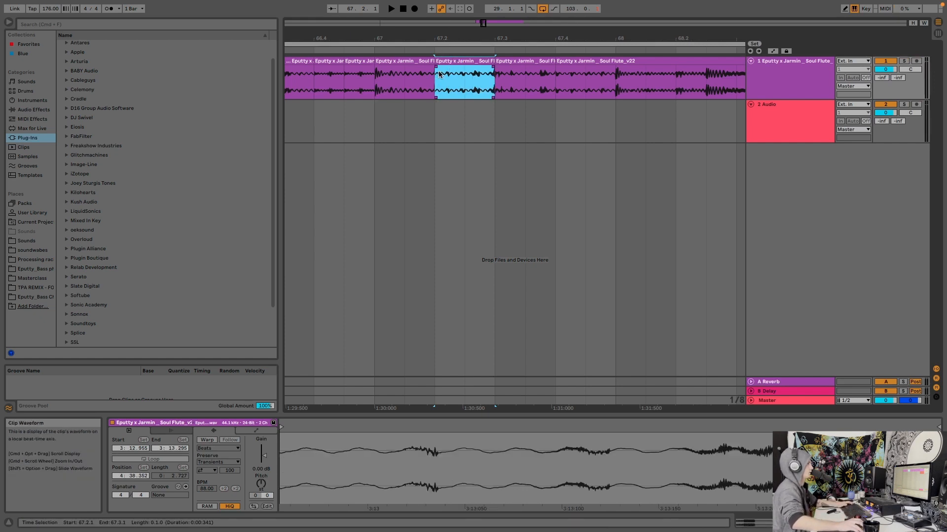
Step: Add a curved fade-in across most of the reversed slice at 67.2 and play it back
key(space)
drag(436, 66, 344, 108)
key(space)
key(space)
key(space)
key(space)
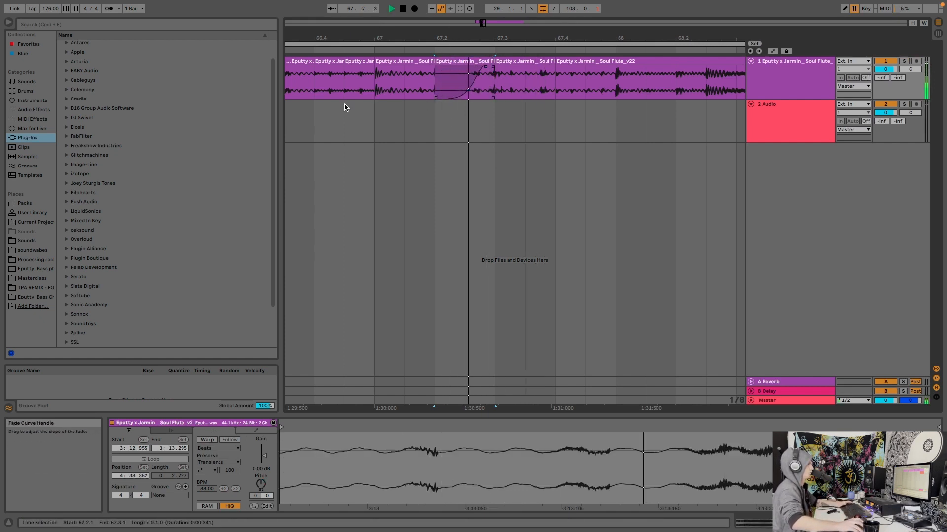
key(space)
click(322, 120)
key(space)
Step: Move the one-beat slice at the start of bar 67 to the second audio track and set the fixed grid to 1/16
mouse_move(407, 38)
mouse_down()
mouse_move(529, 44)
mouse_move(526, 107)
mouse_up()
key(space)
key(space)
key(space)
right_click(590, 121)
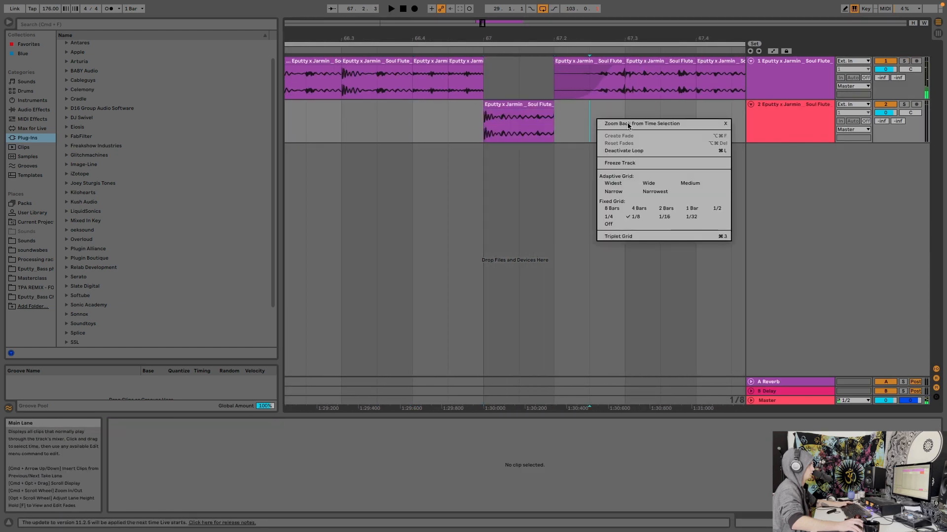
click(664, 216)
Step: Deactivate the second sixteenth of the moved slice, repeat the sounding and muted pair up to 67.2.1, and play it back
drag(502, 137, 518, 136)
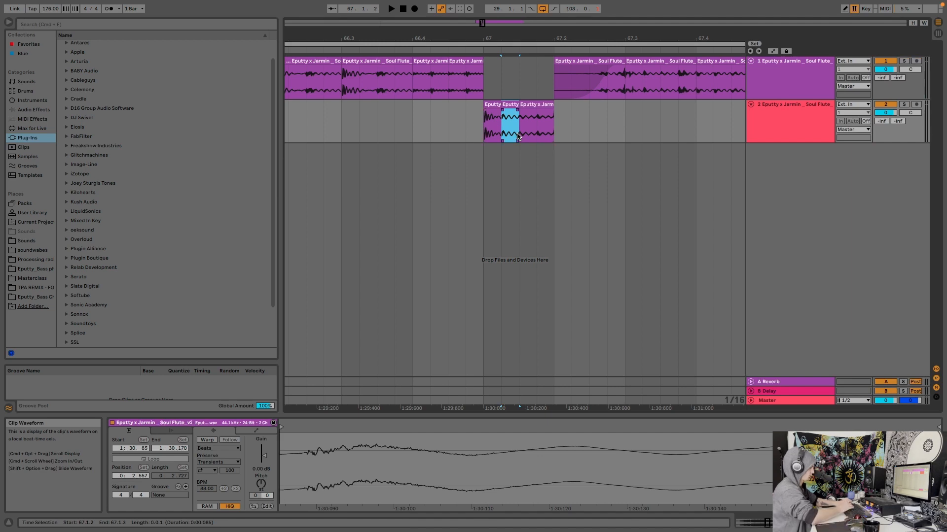
key(super+d)
click(485, 138)
key(space)
drag(281, 131, 291, 131)
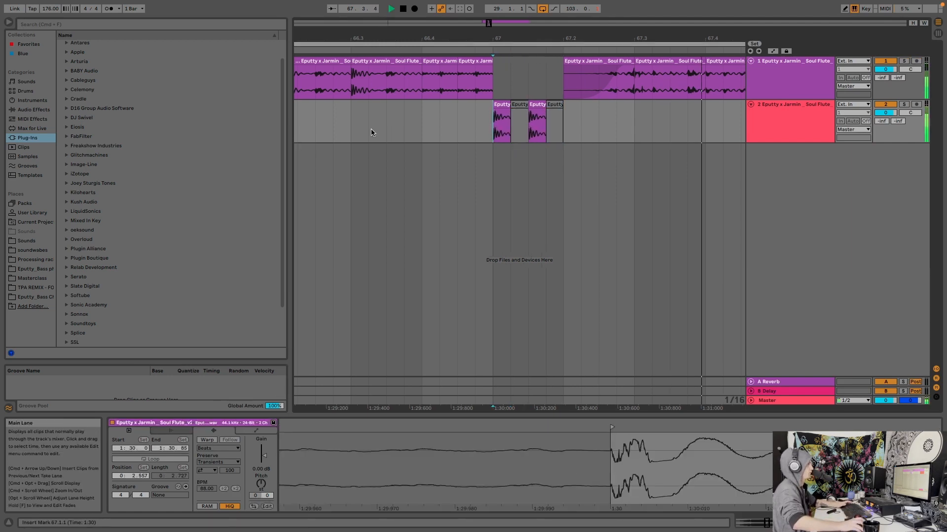
click(370, 133)
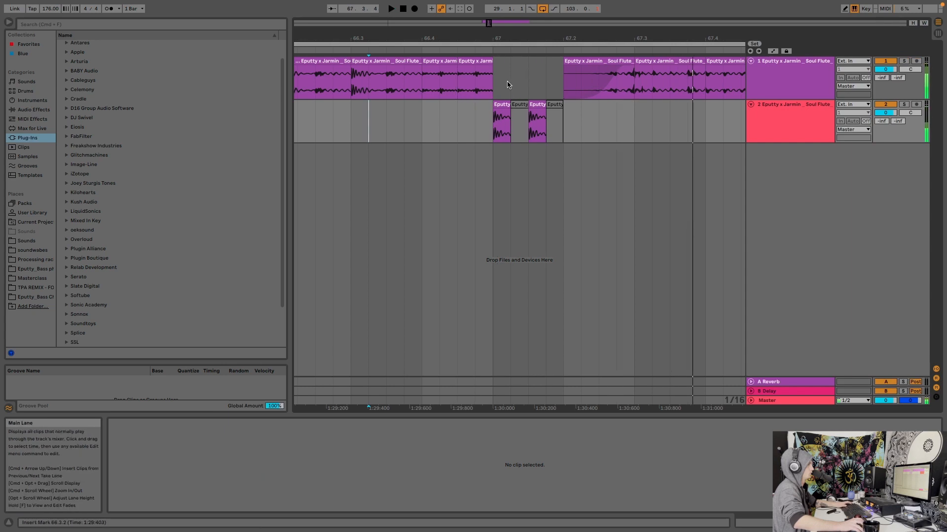
Step: Duplicate the four stutter slices on track 2 to 67.2.1 and delete the reversed slice above them on track 1
click(537, 123)
shift+click(500, 120)
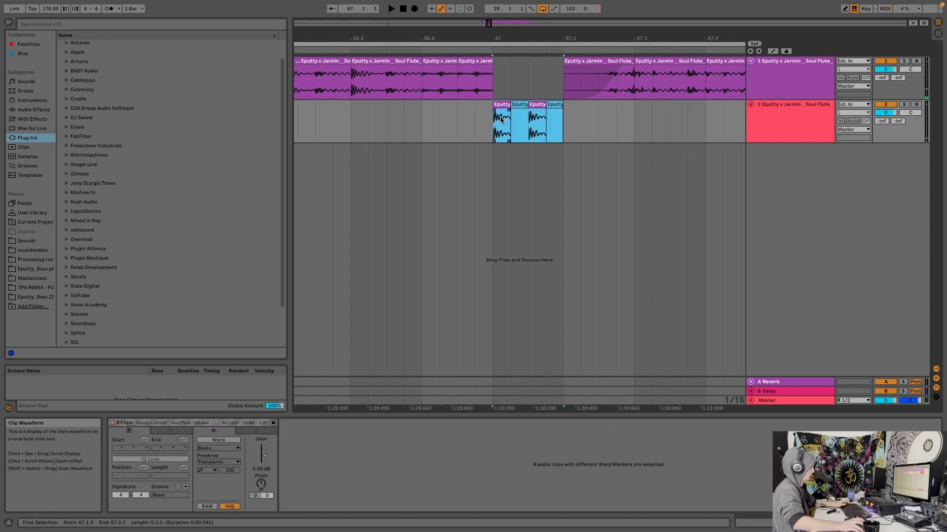
key(super+d)
key(Up)
key(Delete)
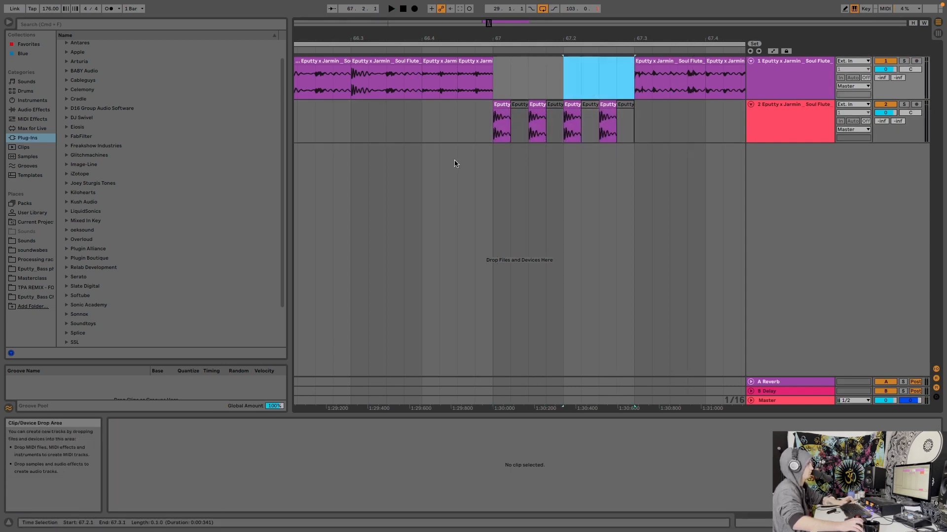
click(454, 163)
key(space)
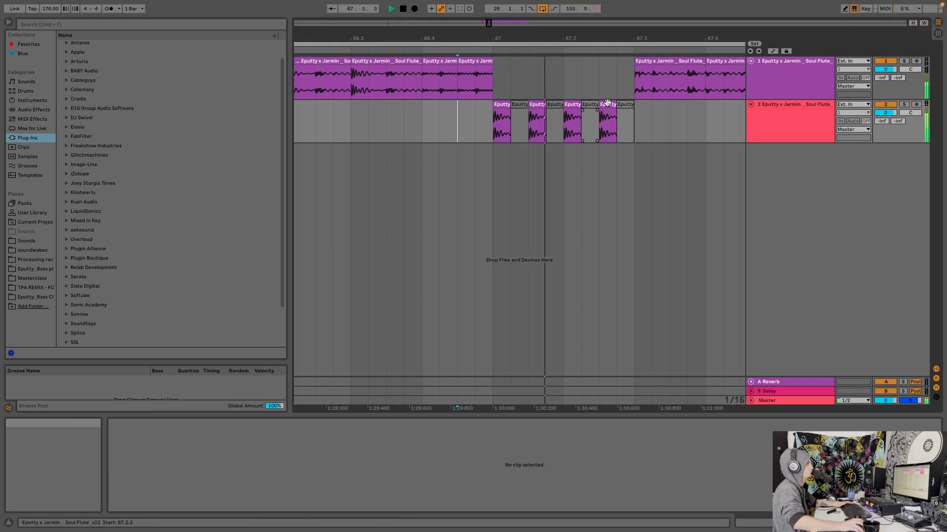
key(space)
Step: Extend the stutter slice at 67.1.3 to 67.2.1 and transpose it +12 semitones
click(540, 105)
key(shift+Tab)
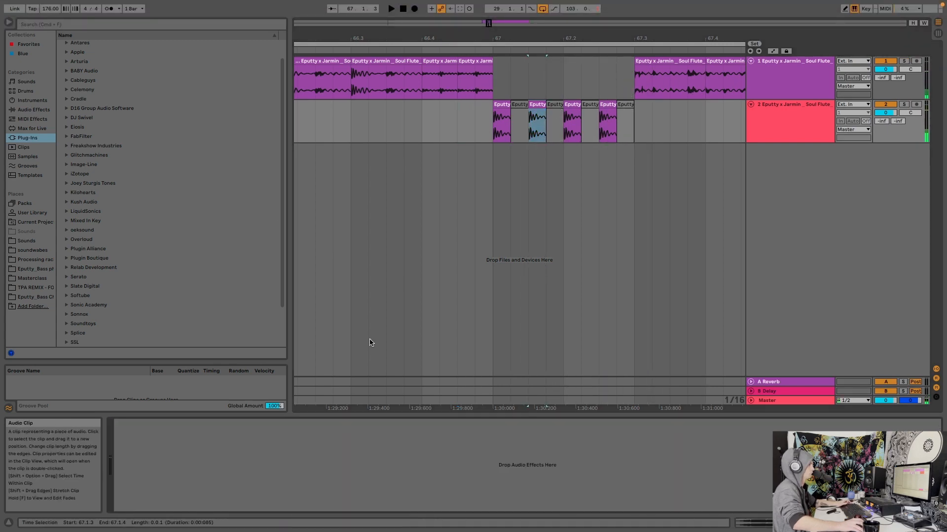
key(shift+Tab)
drag(542, 105, 559, 105)
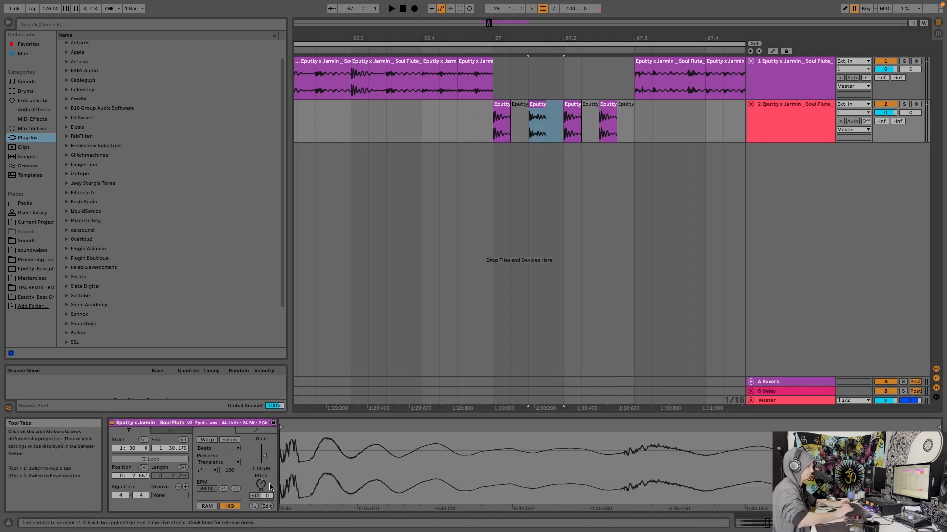
Step: Play back the stutter slices in bar 67 to audition the pitched slice
key(space)
click(510, 237)
key(space)
key(space)
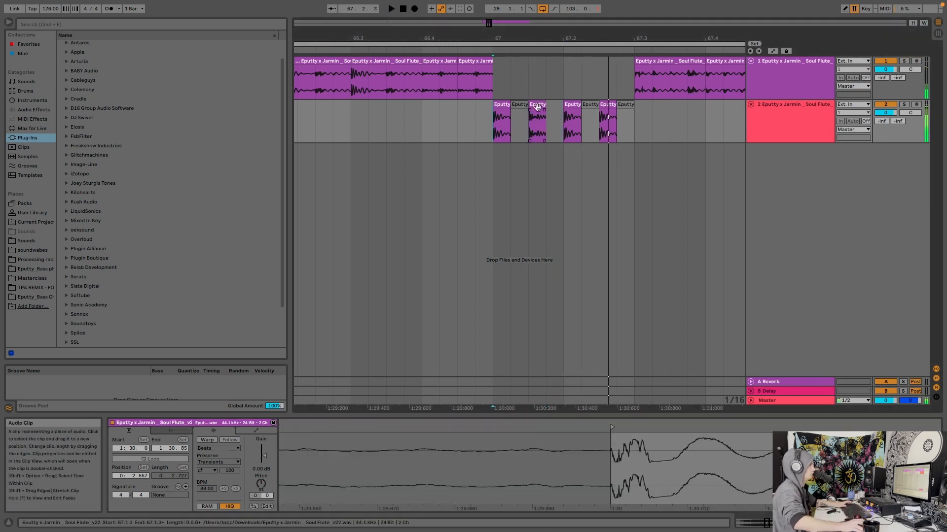
Step: Duplicate the +12 semitone slice at 67.1.3 into 67.1.4 and play the passage from before bar 66
click(537, 106)
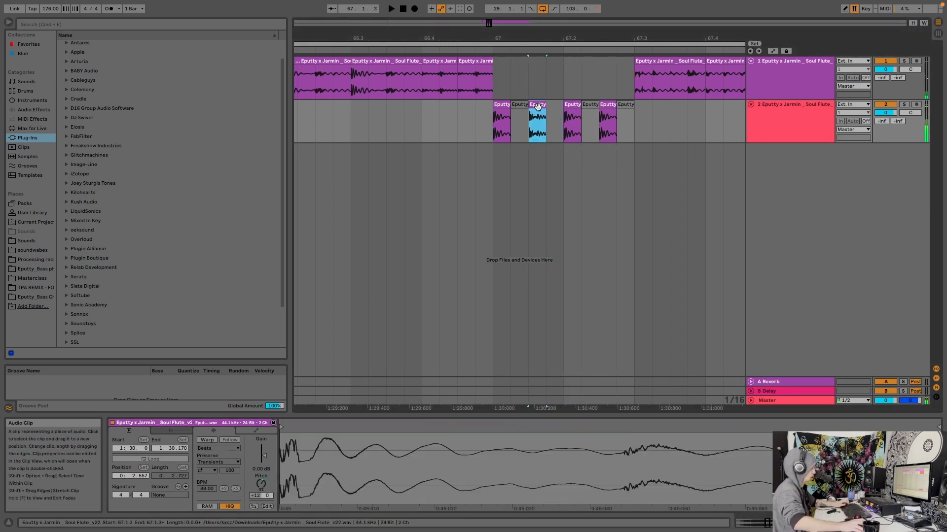
click(350, 127)
mouse_move(429, 37)
mouse_down()
mouse_move(685, 6)
mouse_move(592, 26)
mouse_up()
key(space)
key(space)
key(space)
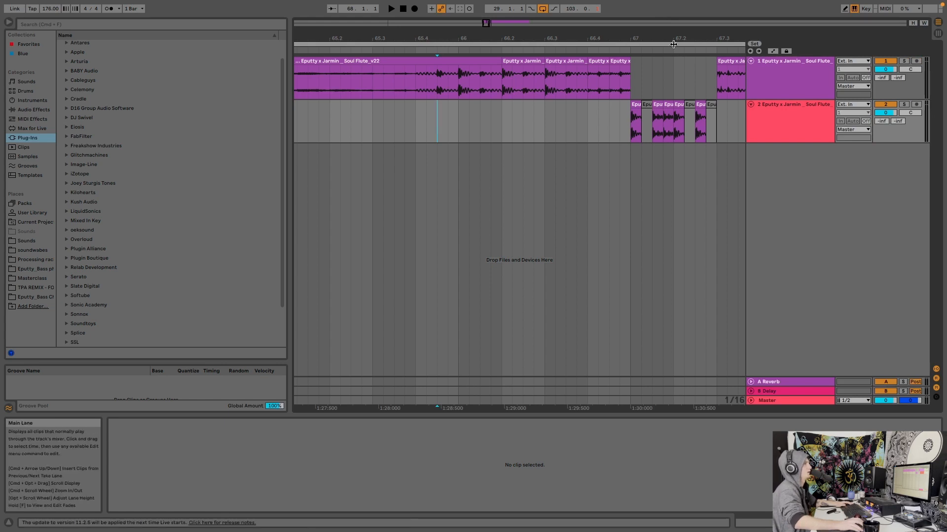
Step: Set the arrangement's fixed grid to 1 Bar
drag(671, 38, 514, 6)
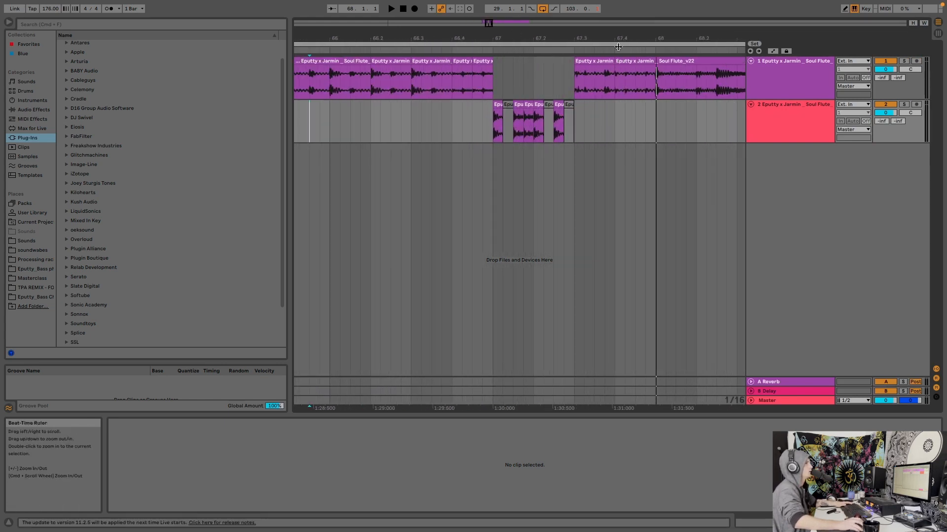
drag(515, 47, 516, 29)
right_click(491, 136)
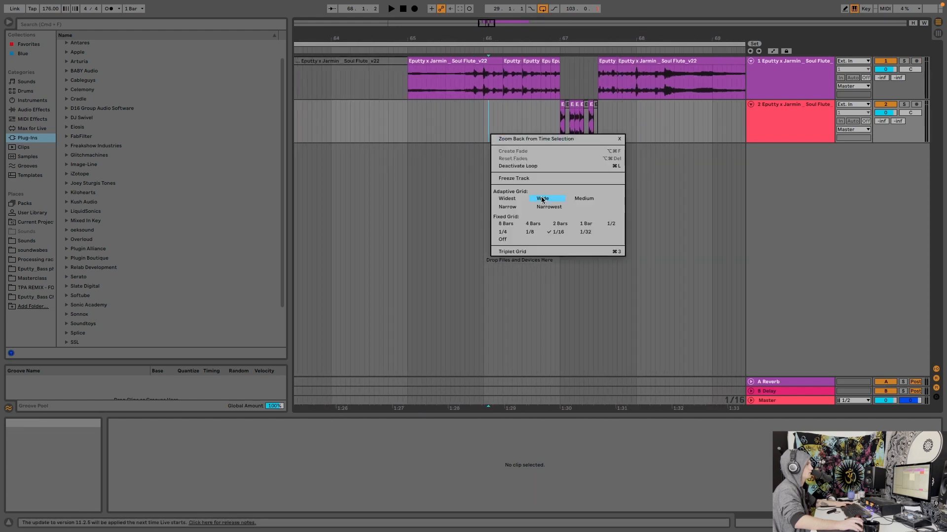
click(537, 224)
right_click(617, 120)
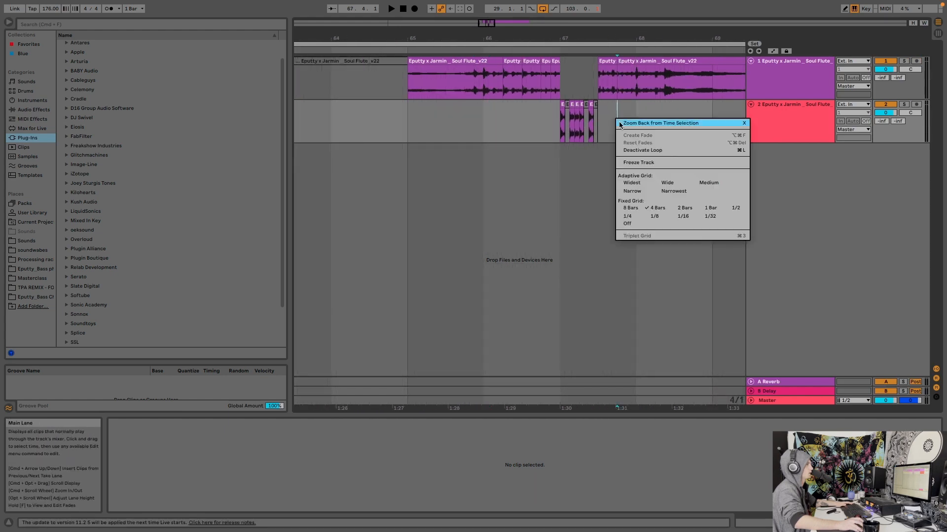
click(683, 208)
drag(712, 121, 484, 67)
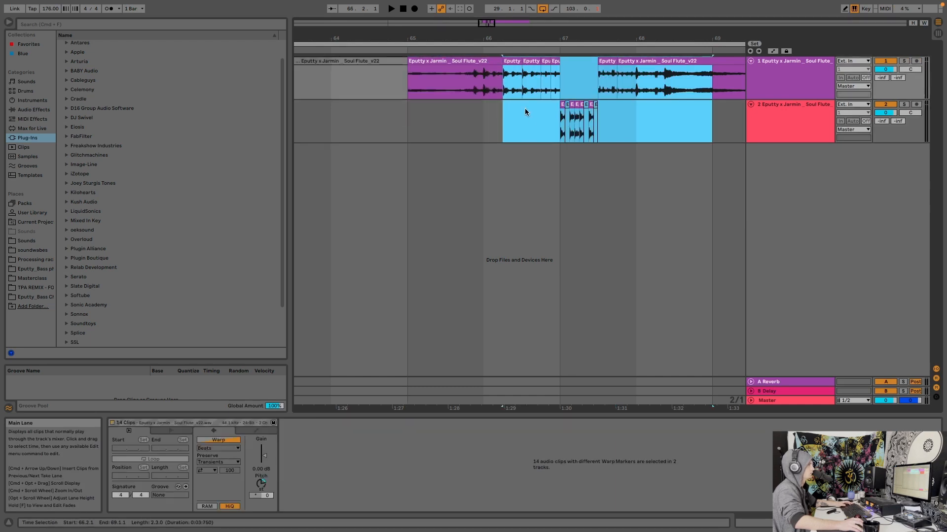
right_click(529, 116)
click(627, 308)
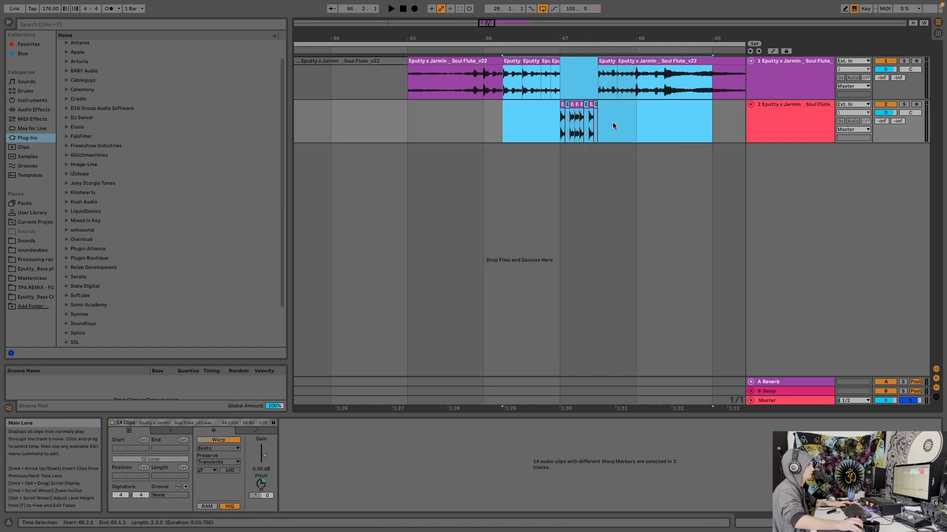
Step: Select both tracks from 66.1.1 to 68.1.1, loop that two-bar range and play it
drag(613, 122, 484, 78)
drag(583, 33, 582, 51)
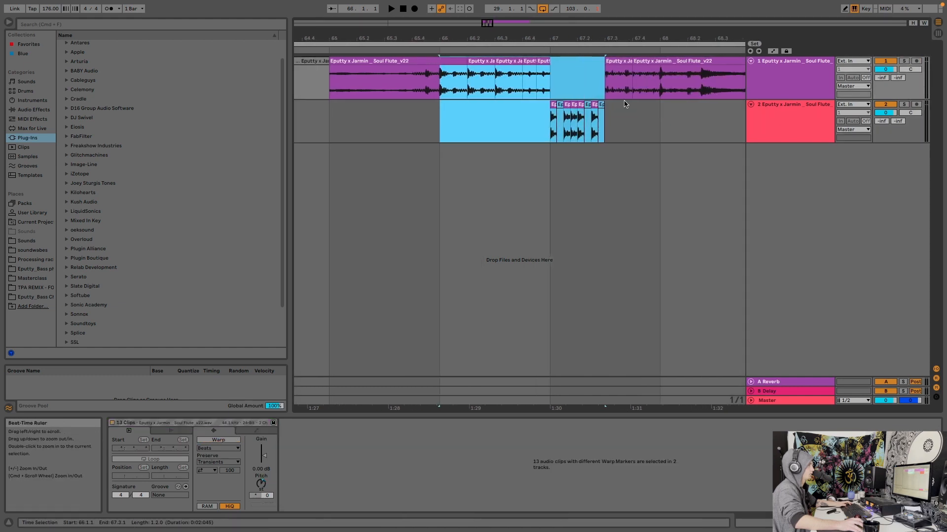
key(space)
key(space)
drag(655, 124, 447, 73)
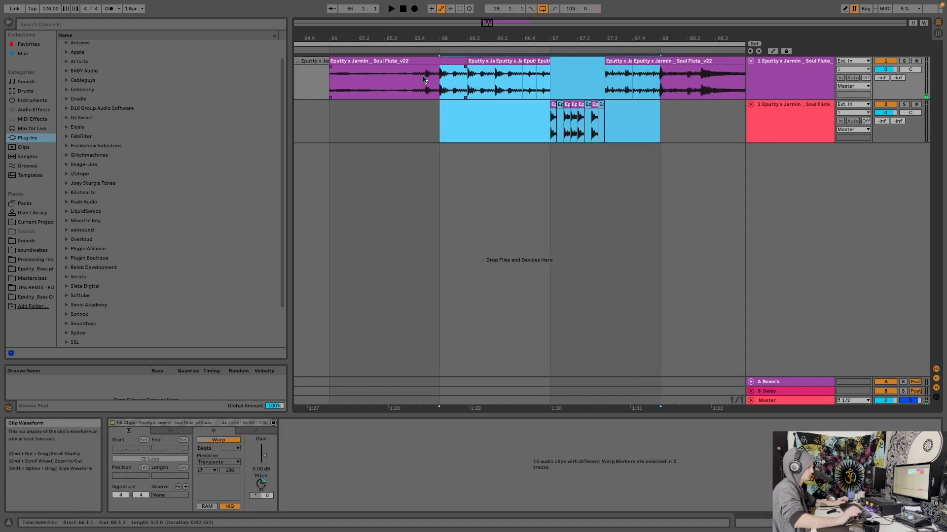
key(super+l)
key(space)
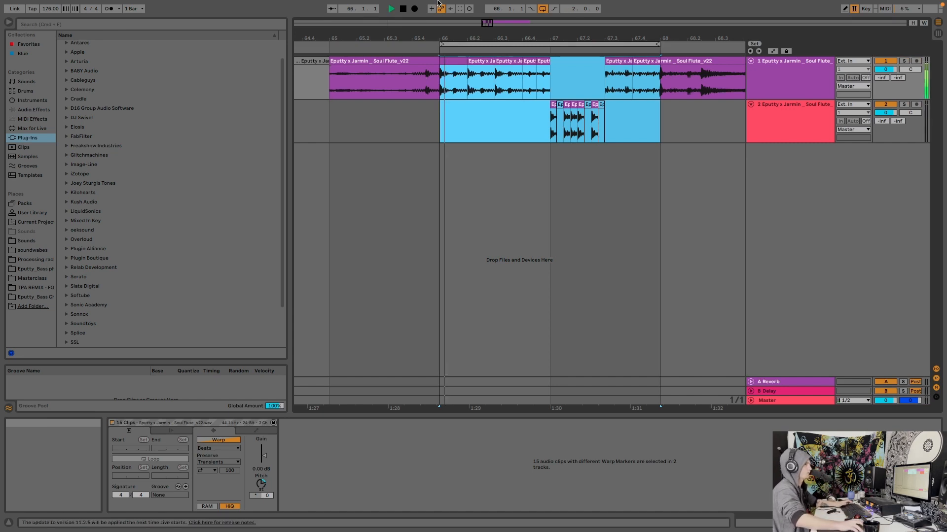
Step: Insert a new audio track below the stutter slice track
drag(544, 38, 482, 43)
click(757, 114)
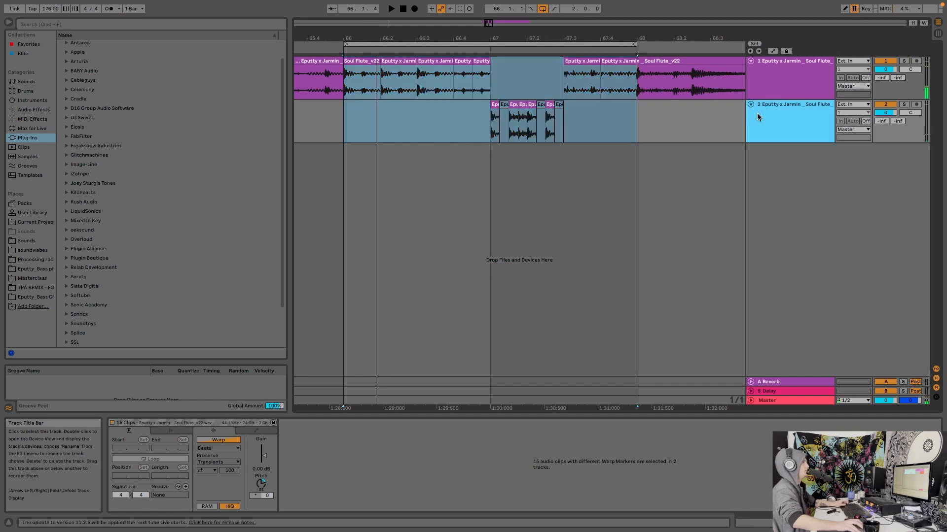
key(super+t)
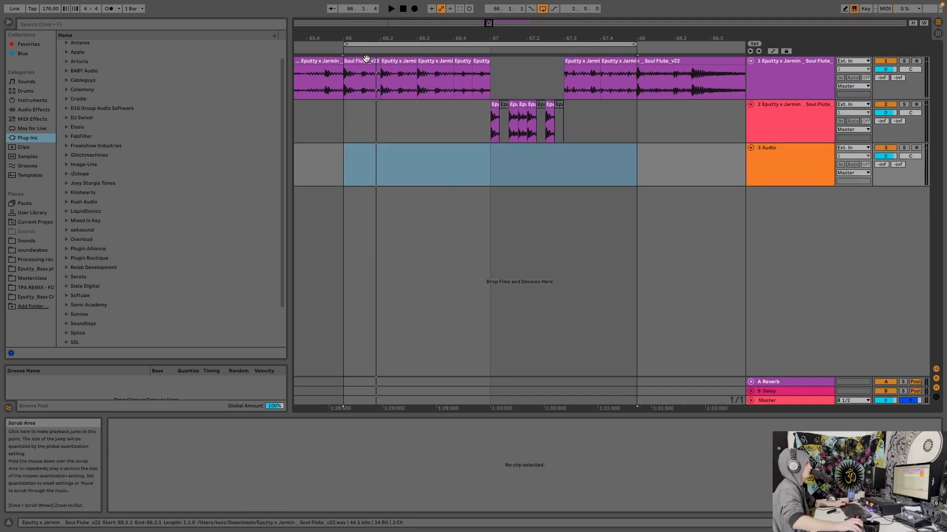
Step: Split the track 1 clip at 66.1.1, and copy its last beat to track 3 extended to 67.1.1
drag(364, 85, 365, 163)
click(344, 88)
key(super+e)
key(super+z)
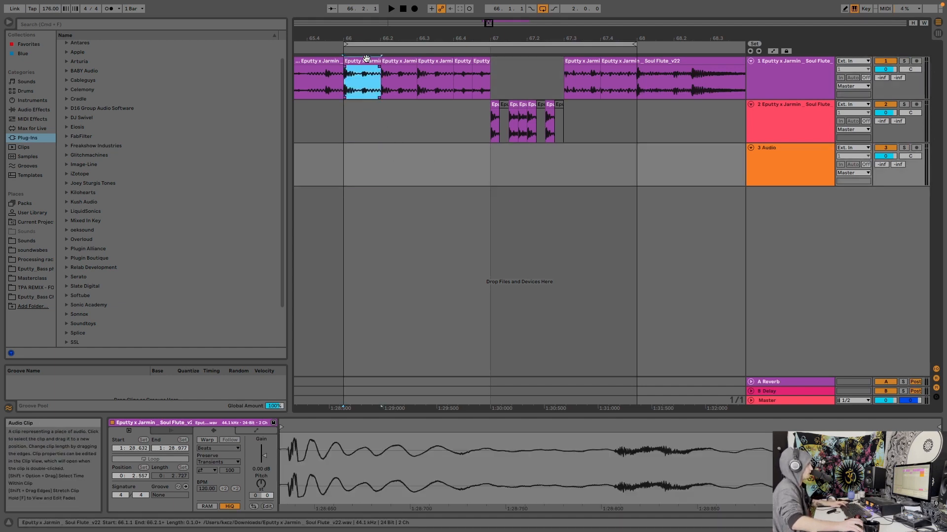
drag(373, 92, 495, 152)
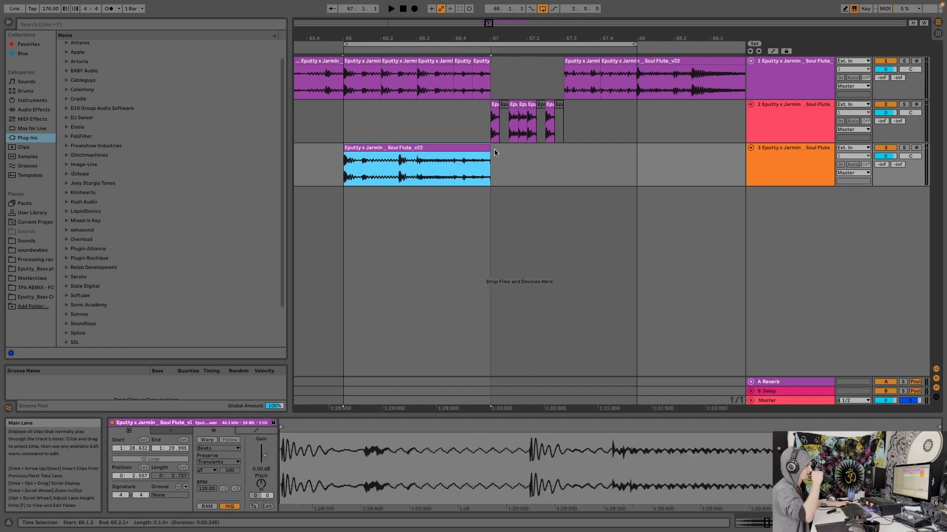
Step: Enable Warp on the track 3 clip, transpose it +48 semitones and audition it with the track soloed
click(209, 439)
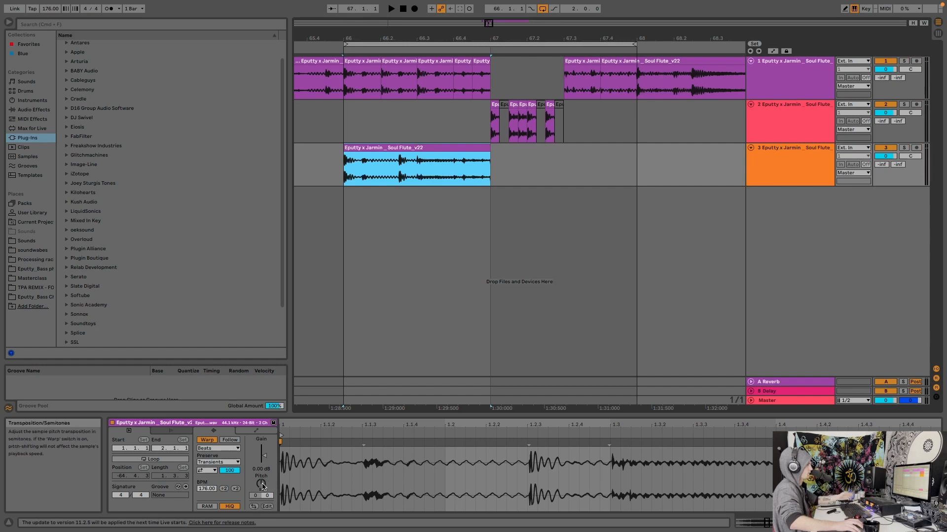
drag(263, 486, 263, 419)
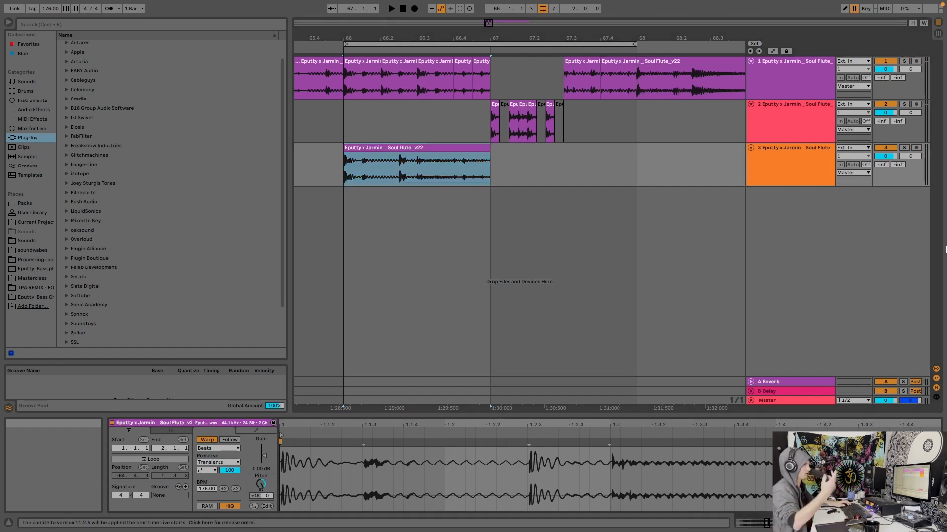
click(905, 148)
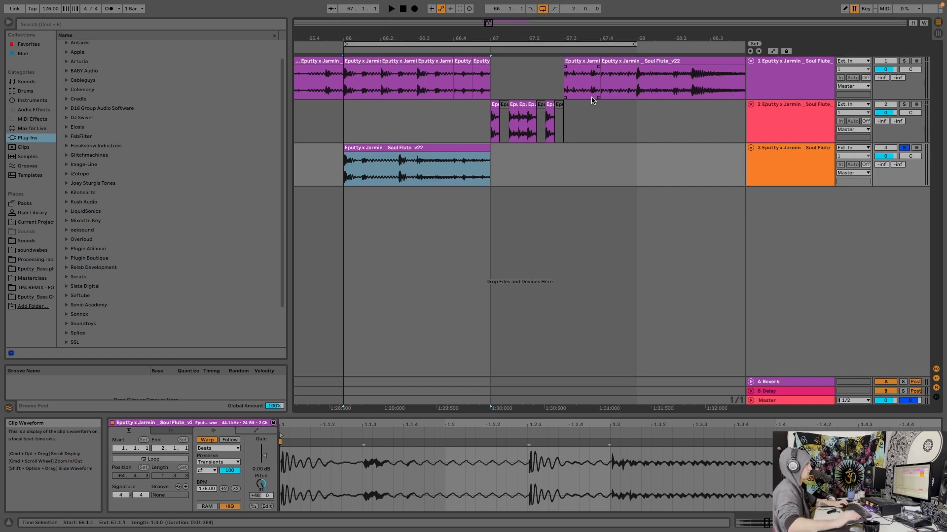
key(space)
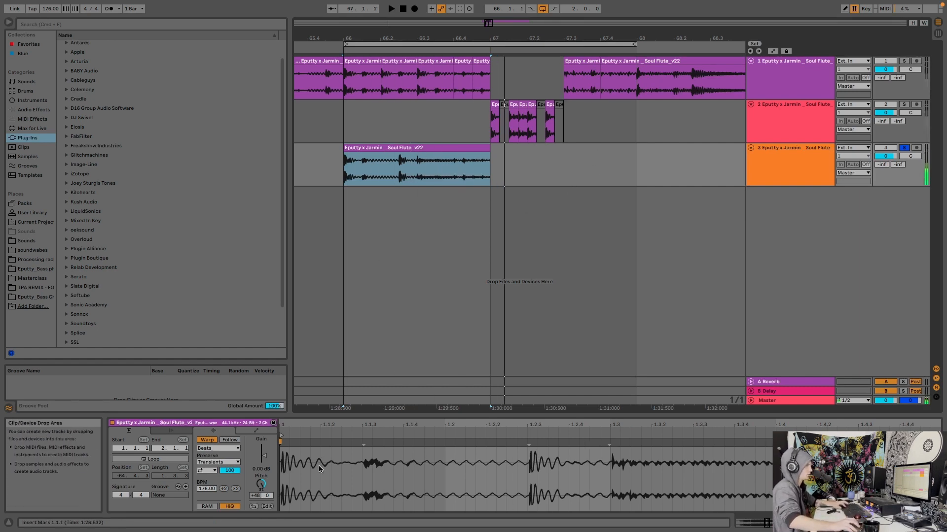
Step: Try consolidating the track 3 clip and transposing the rendered result another +48 semitones
click(411, 147)
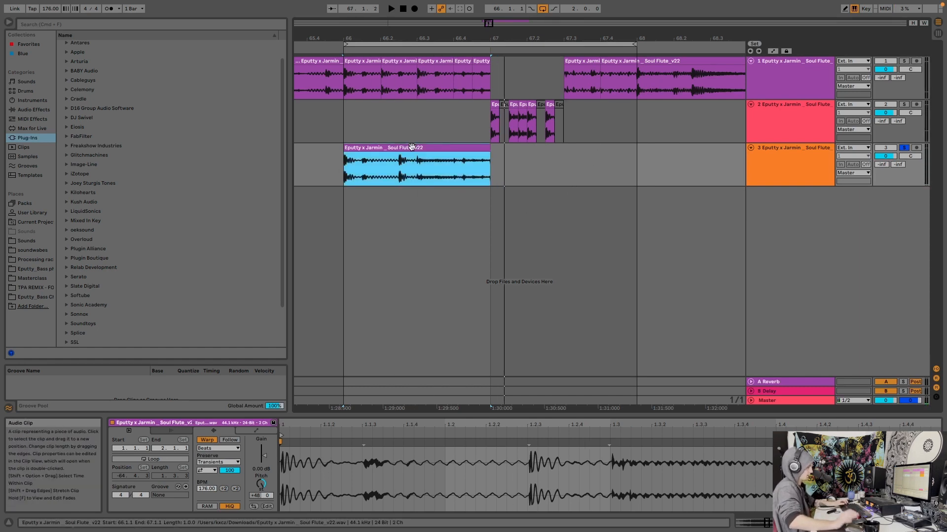
key(super+j)
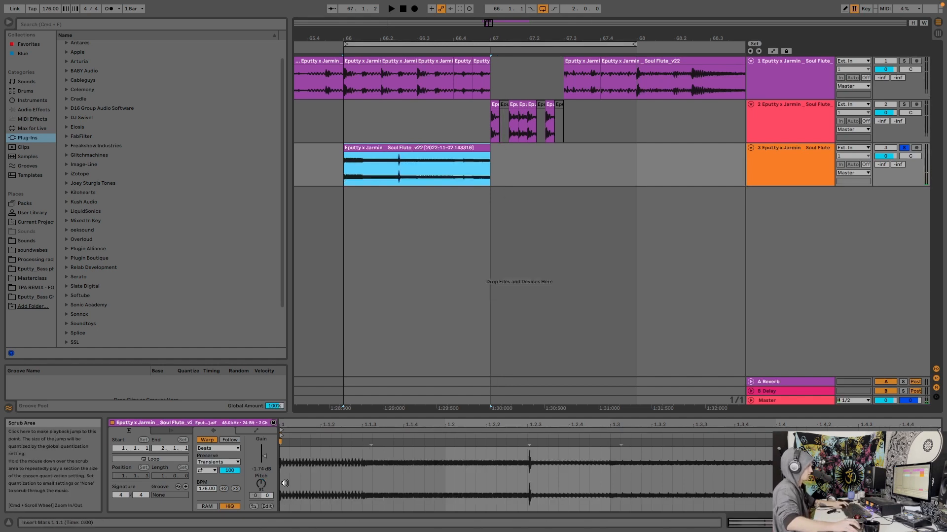
drag(262, 484, 267, 453)
key(space)
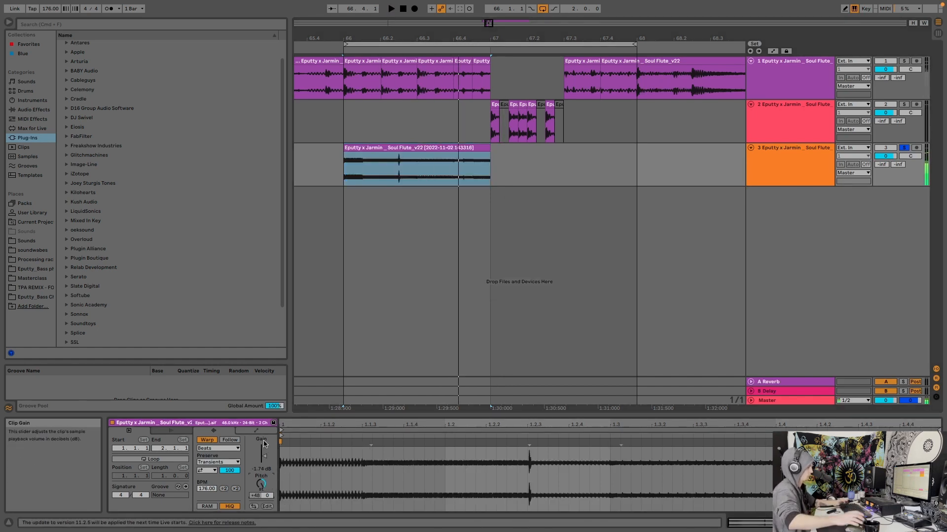
key(super+z)
key(super+z)
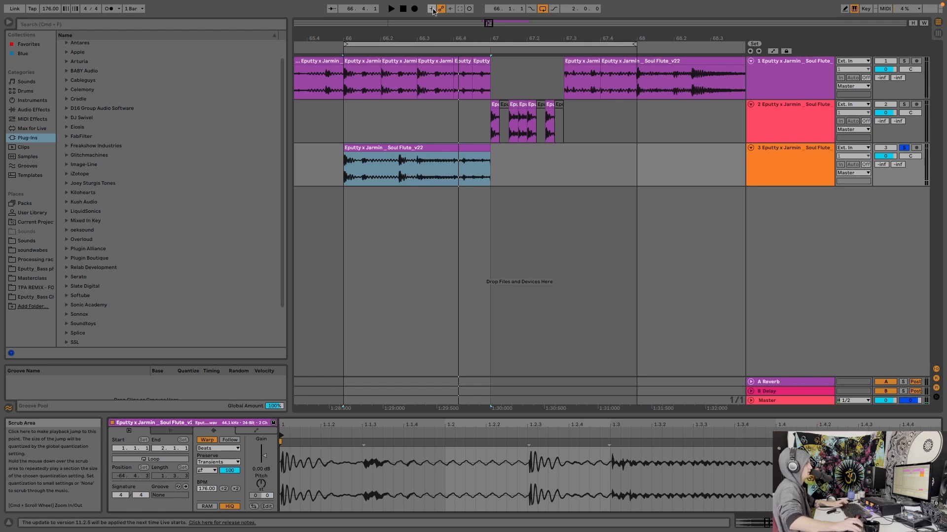
Step: Set the track 3 clip's original tempo to 704 BPM with 0 transposition, and its warp mode to Texture with grain size 2.00
key(space)
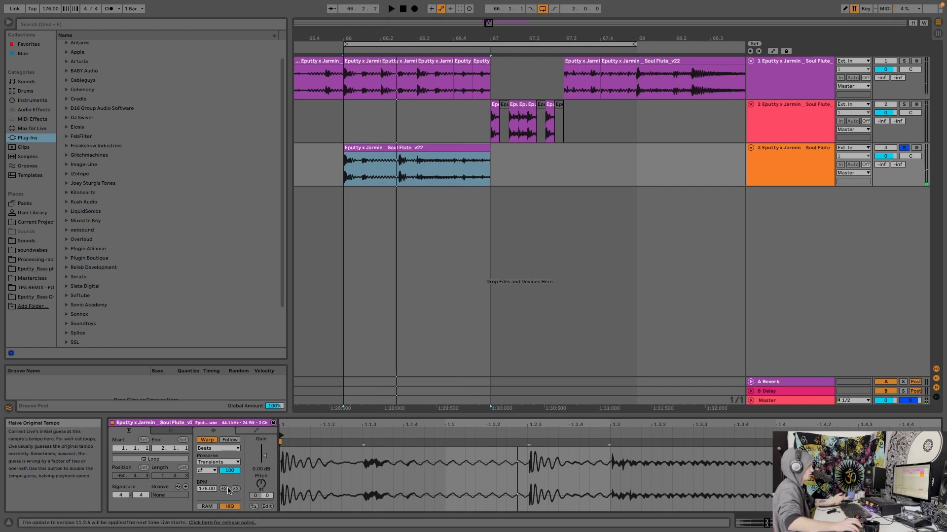
click(224, 489)
click(225, 489)
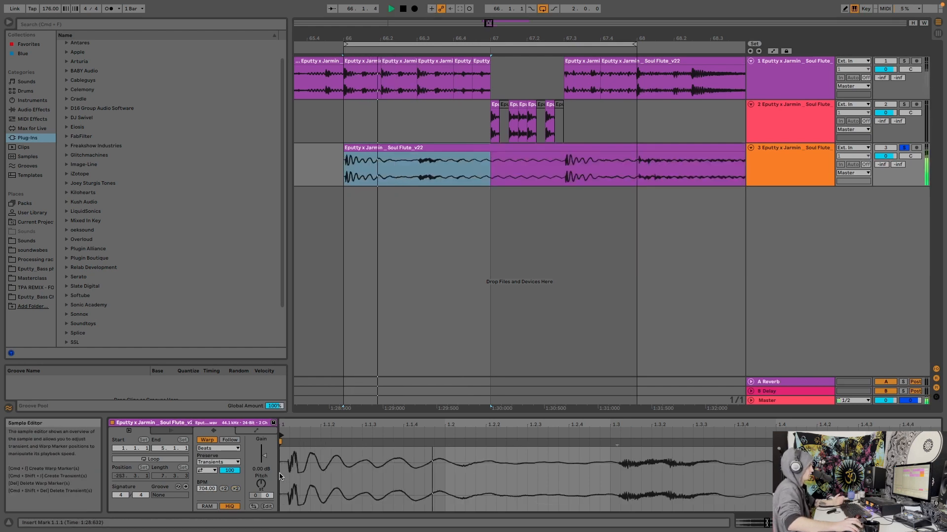
click(227, 449)
click(230, 471)
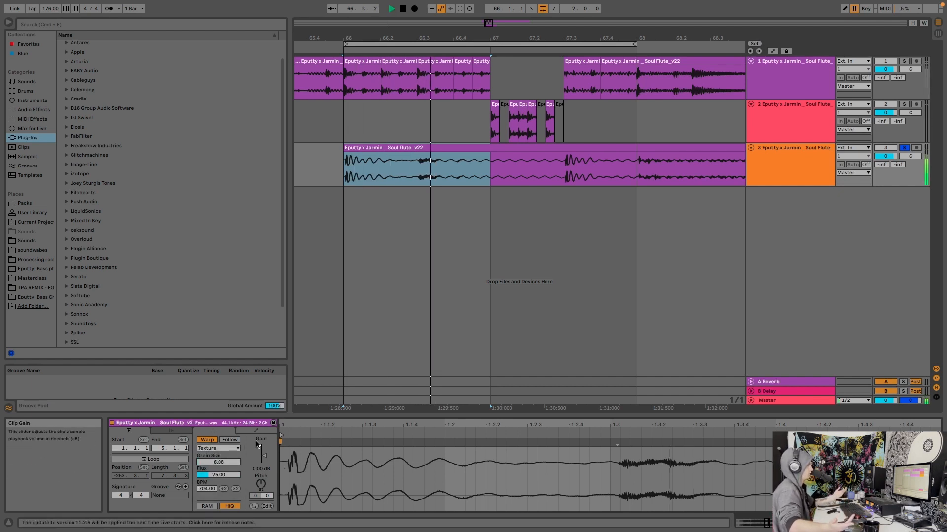
key(space)
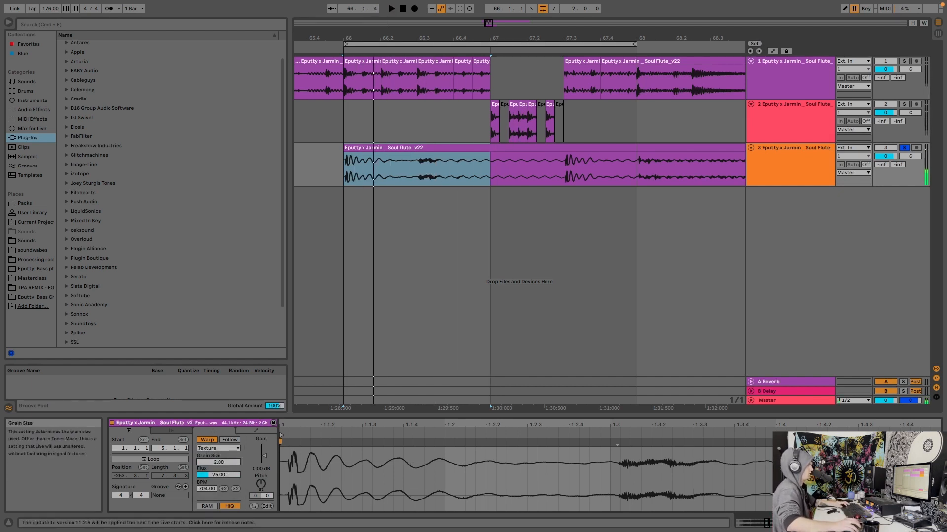
Step: Set the track 3 clip to 88 BPM original tempo and +12 semitones, and move it to start at 66.3.1
click(223, 489)
click(223, 489)
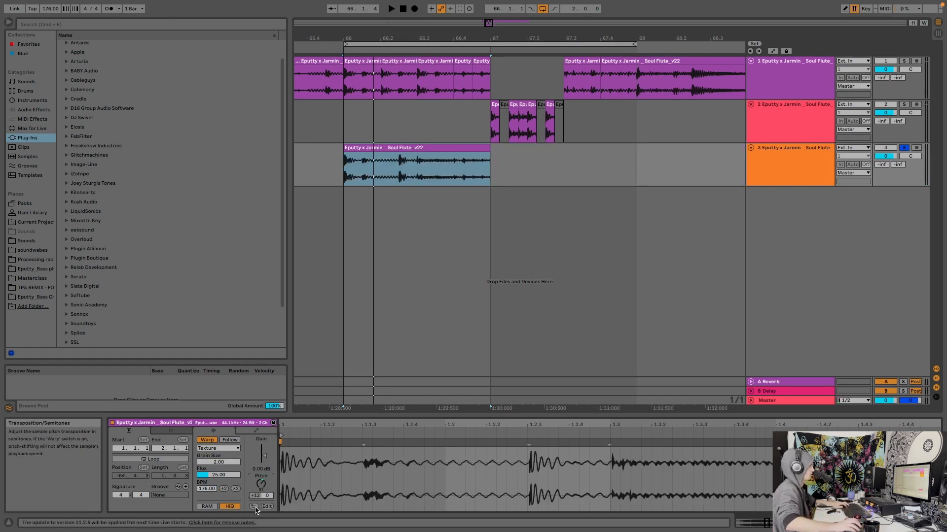
click(224, 489)
click(380, 150)
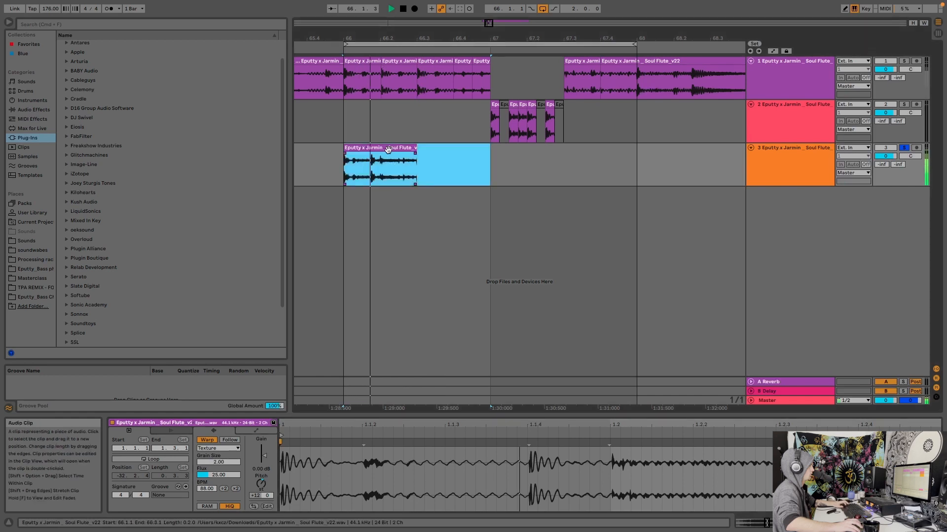
drag(379, 150, 453, 162)
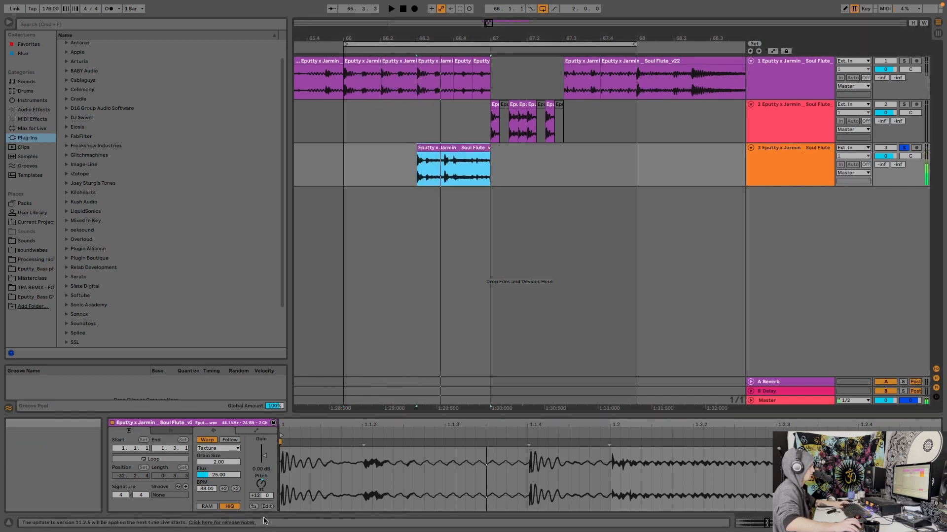
Step: Stretch the moved clip by setting its original tempo to 704 BPM and audition it from several points up to 68.1.1
click(235, 489)
click(236, 489)
click(236, 489)
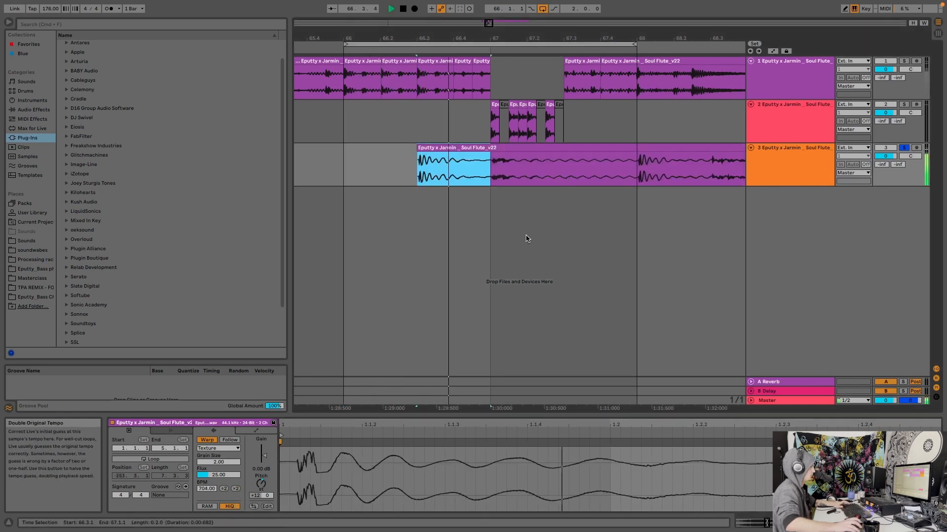
click(493, 180)
drag(497, 177, 582, 175)
key(space)
key(space)
key(space)
click(638, 172)
key(space)
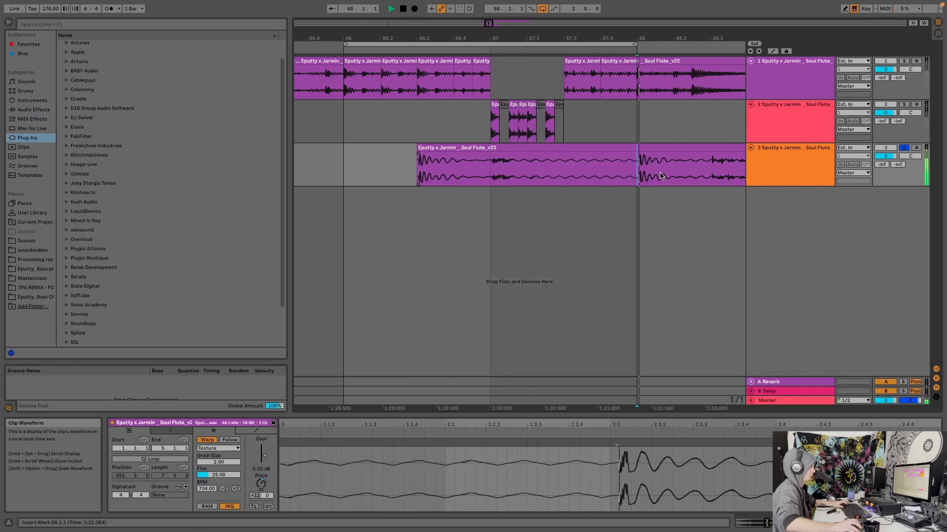
key(space)
key(space)
key(space)
Step: Set the stretched clip's original tempo to 352 BPM and split it at 67.1.1
click(224, 489)
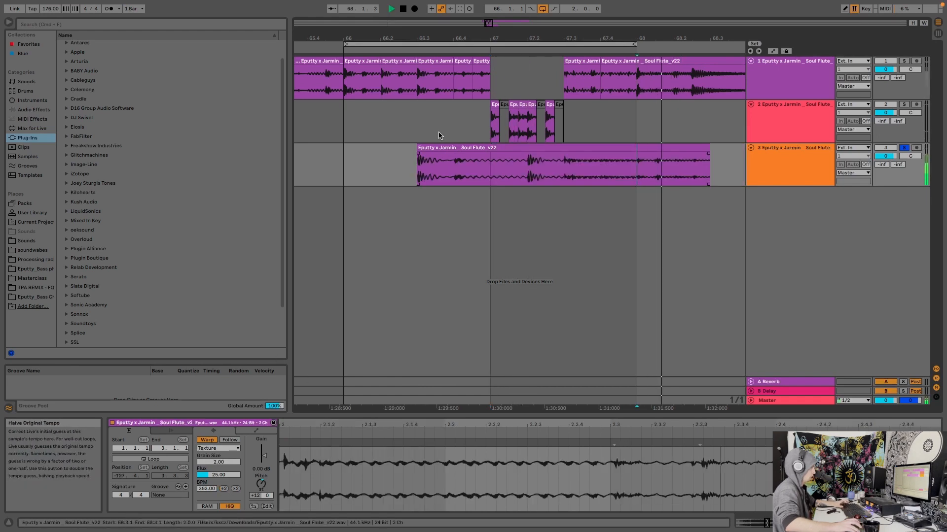
drag(418, 165, 480, 176)
key(super+e)
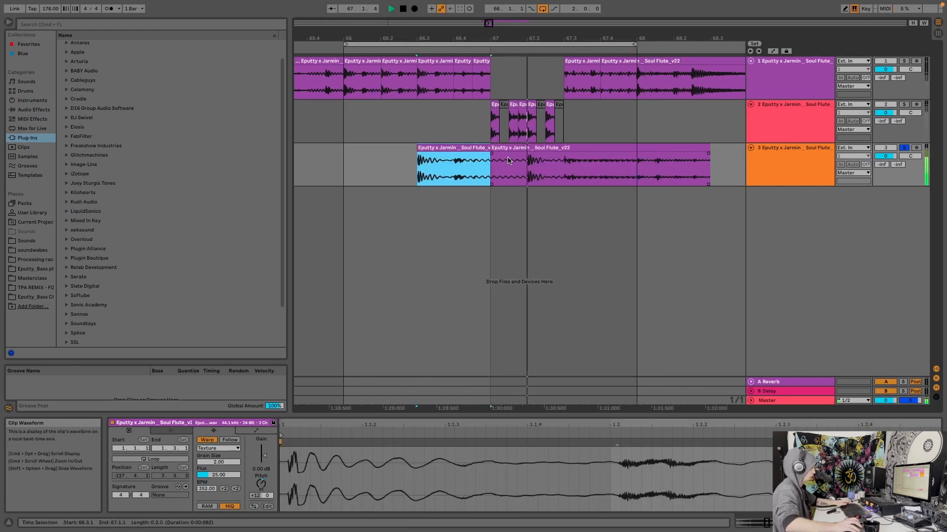
Step: Deactivate the part of the track 3 clip after 67.1.1 and reverse the slice from 66.3.1 to 67.1.1
click(509, 147)
key(space)
key(0)
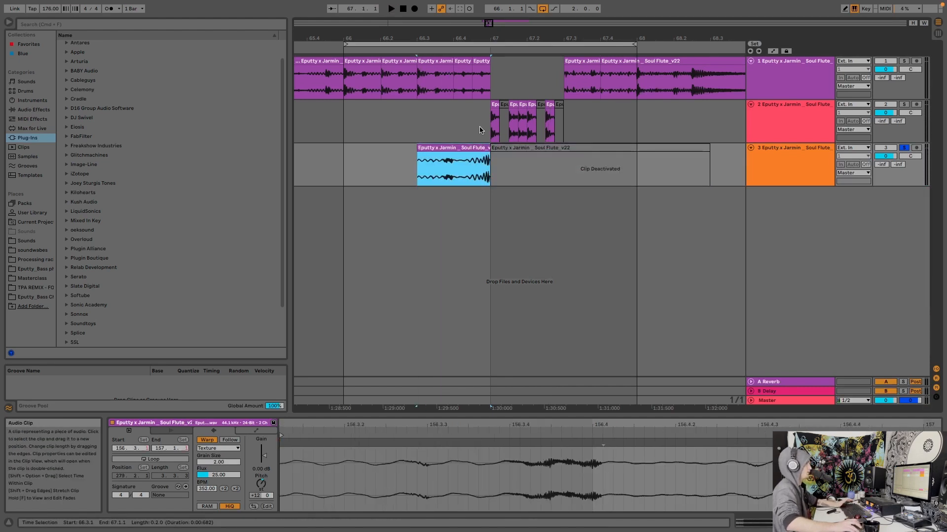
Step: Add a fade-in across the reversed track 3 slice from 66.3.1 to 67.1.1 and bend its fade curve
shift+click(567, 156)
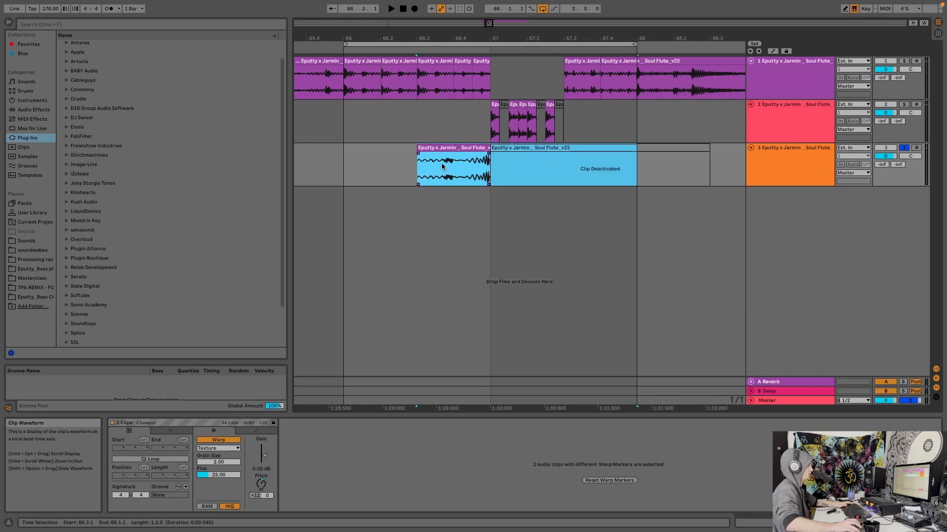
drag(419, 153, 519, 158)
click(459, 172)
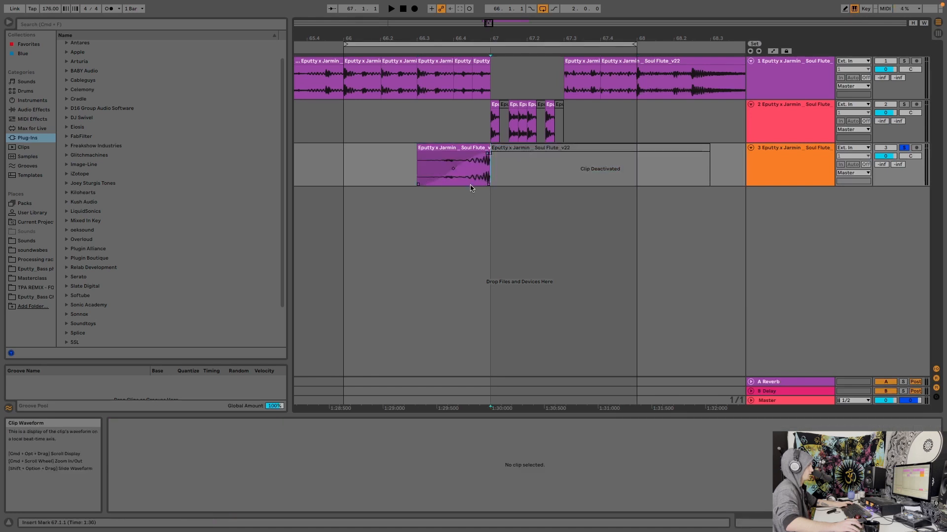
key(space)
drag(453, 170, 467, 176)
Step: Audition the faded reverse slice and turn off solo on track 3 to hear all tracks together
key(space)
key(space)
click(456, 147)
key(space)
key(space)
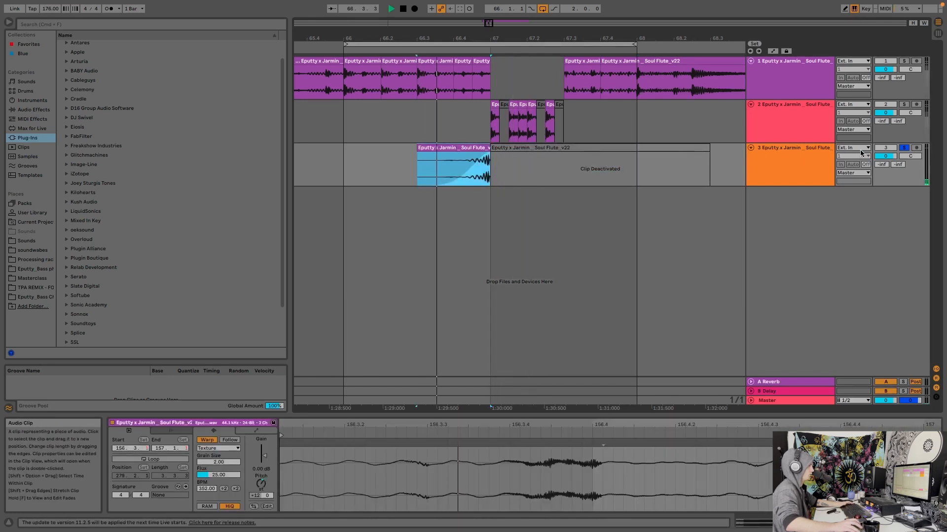
click(904, 148)
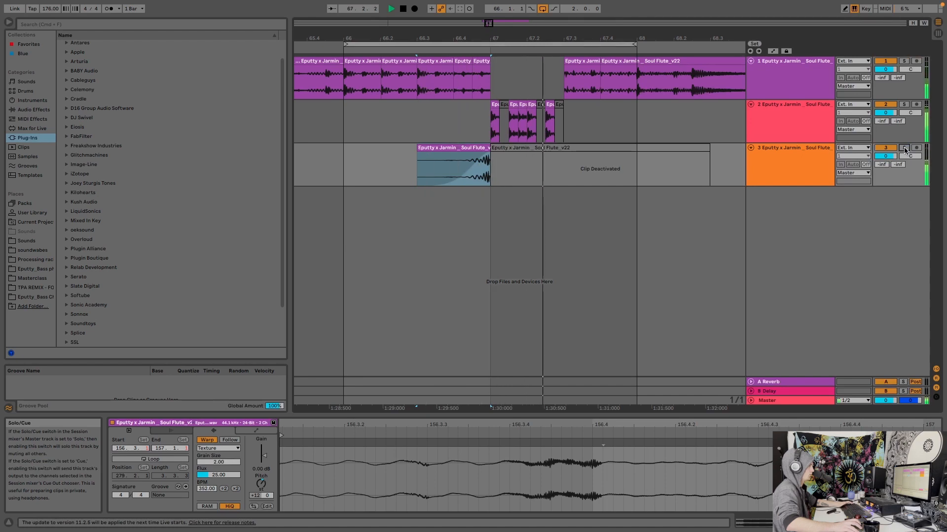
Step: Copy the two track 1 clips between 66.2.1 and 66.4.1 so the copies start at 67.3.1
drag(602, 39, 518, 38)
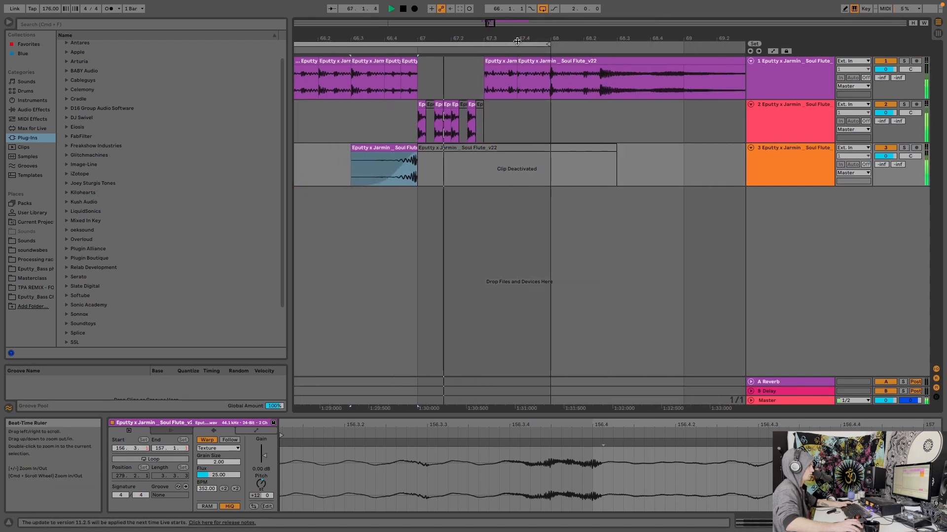
click(503, 62)
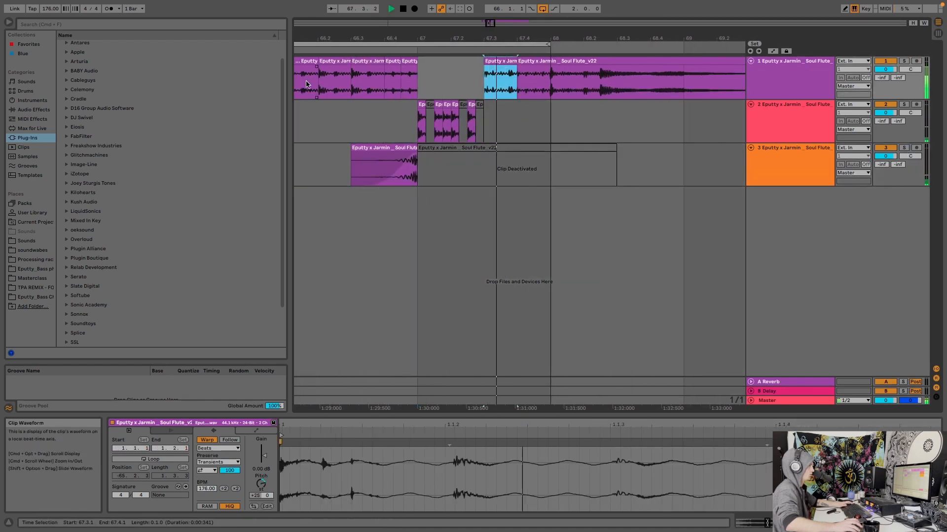
key(space)
drag(317, 83, 511, 72)
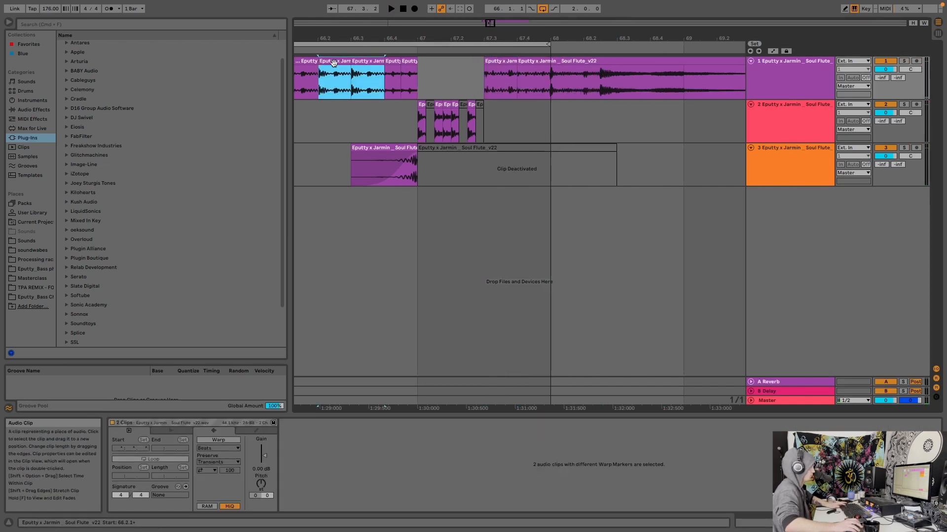
drag(335, 63, 495, 72)
Step: Set the arrangement to a fixed 1/32 grid
right_click(446, 81)
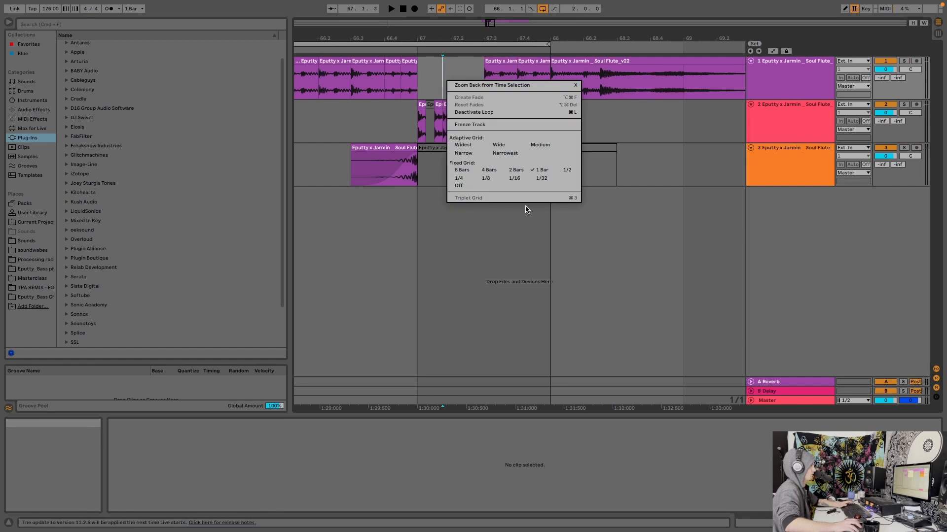
click(536, 179)
click(488, 80)
right_click(500, 82)
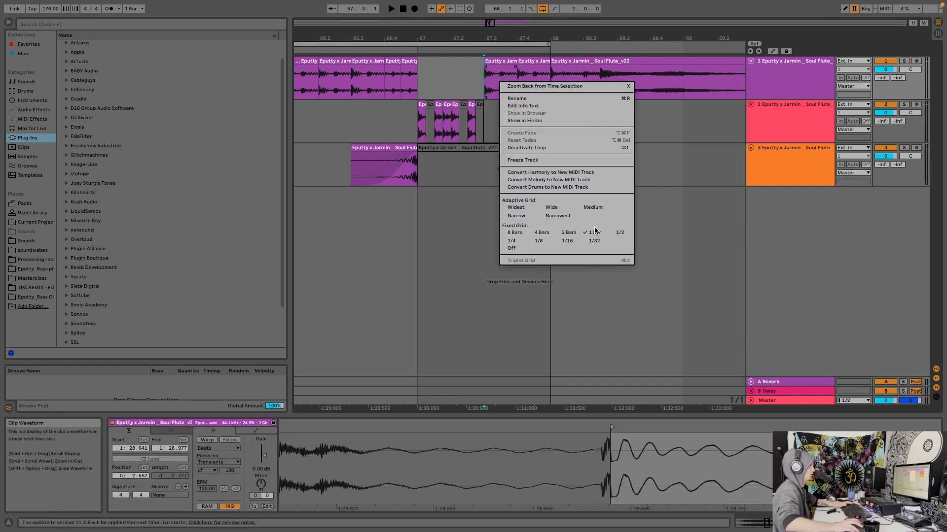
click(572, 241)
click(488, 83)
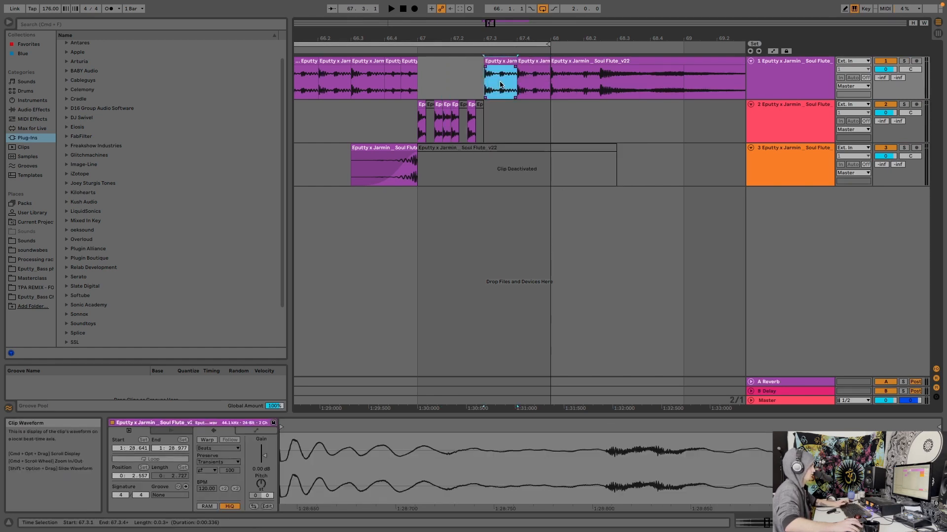
right_click(500, 85)
click(595, 243)
Step: Repeat the track 1 slice from 67.3.1 to 67.3.3 until it fills up to 68.1.1, and audition from 67.2.3
drag(505, 83, 488, 83)
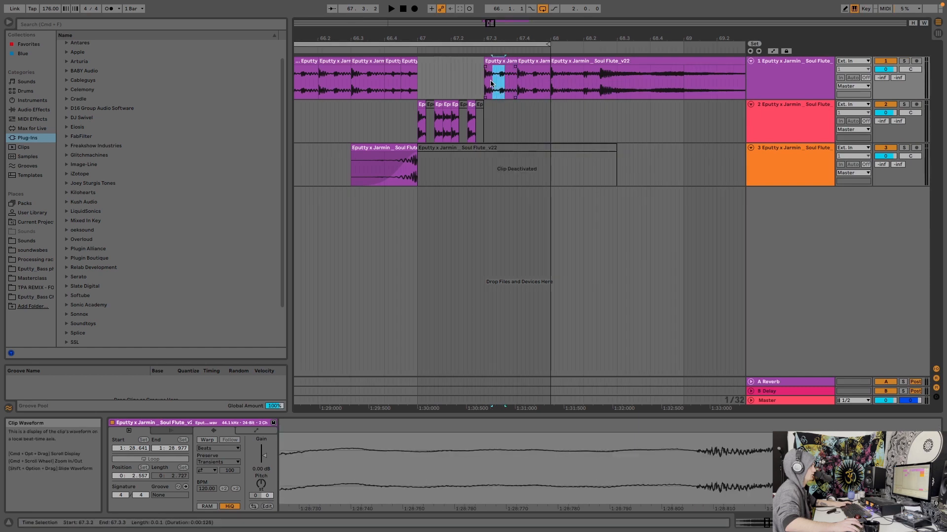
drag(495, 39, 451, 88)
key(super+d)
key(super+d)
key(super+d)
key(super+d)
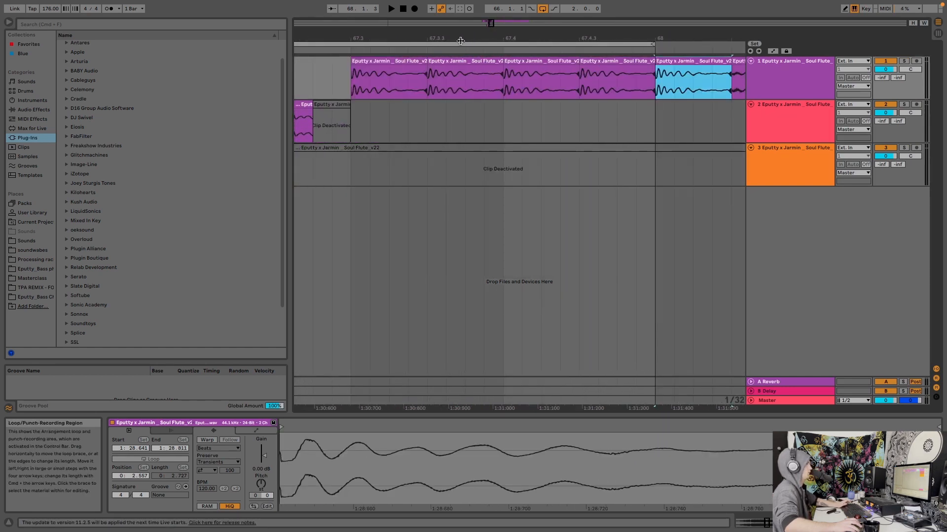
key(super+z)
drag(463, 39, 463, 12)
click(394, 98)
key(space)
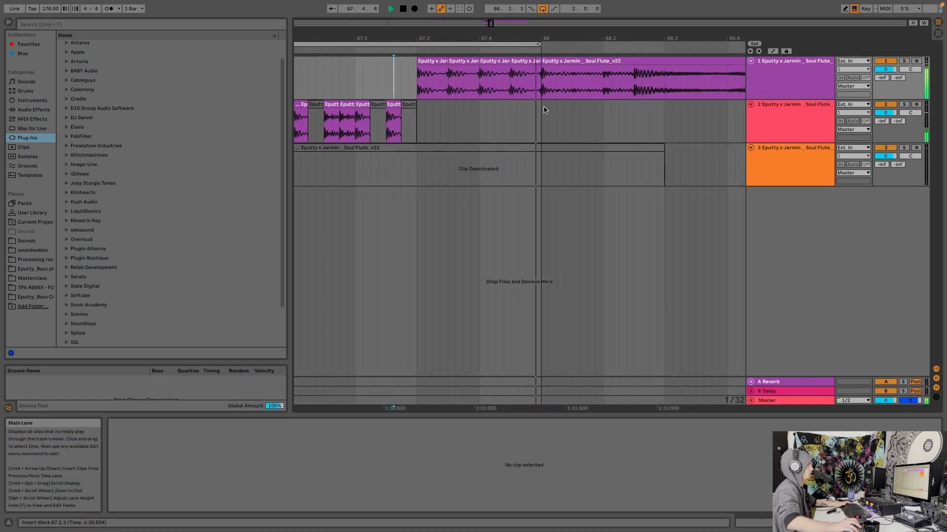
Step: Turn on warping for the track 1 slice at 67.3.1 and audition it
click(435, 67)
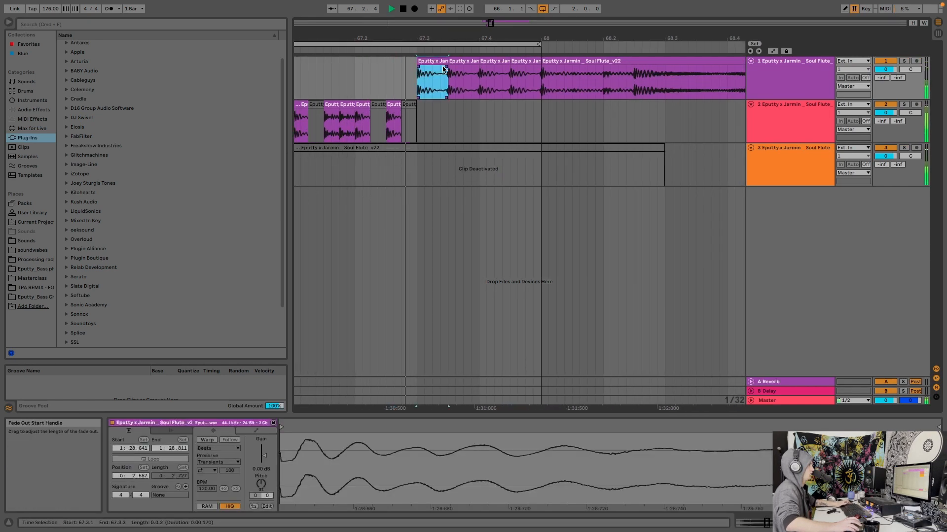
click(207, 441)
key(space)
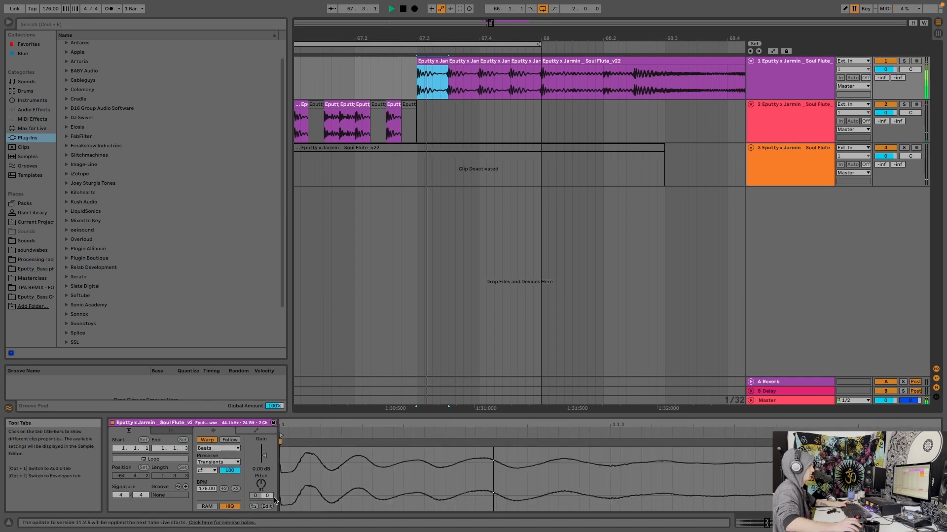
drag(265, 487, 265, 464)
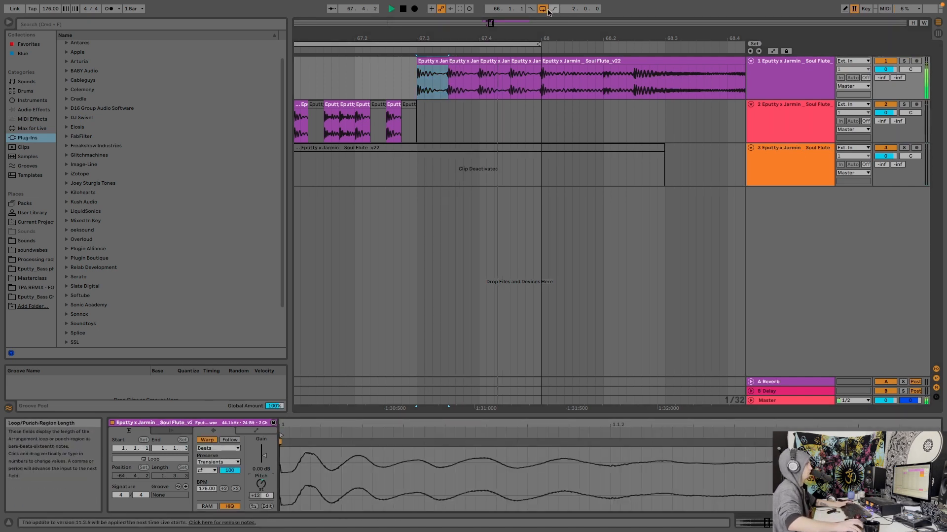
Step: Extend the track 1 slice at 67.3.3 to 68.1.1 and split it at 67.4.1
click(472, 62)
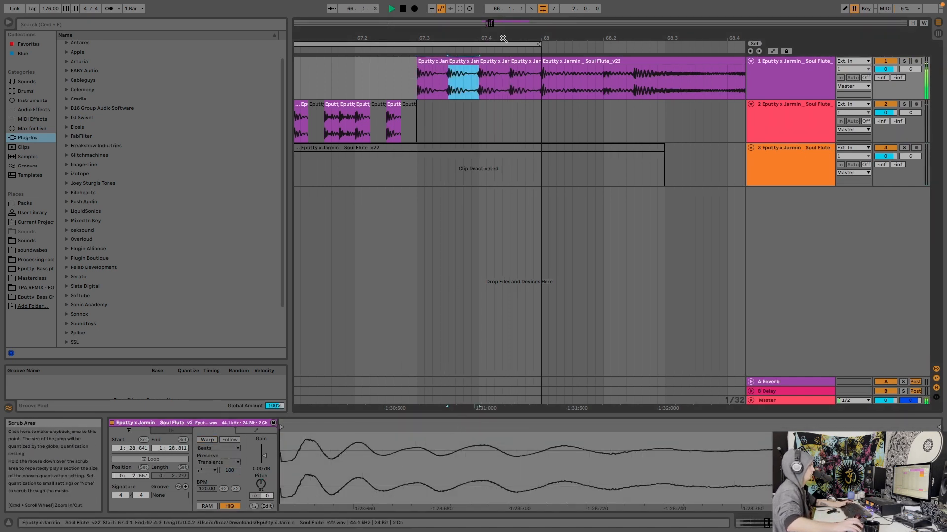
drag(491, 19, 489, 23)
drag(574, 38, 590, 27)
drag(605, 71, 632, 70)
click(605, 85)
key(super+e)
Step: Warp the track 1 slice from 67.4.1 to 68.1.1 with an original tempo of 704 BPM in Complex mode
click(619, 62)
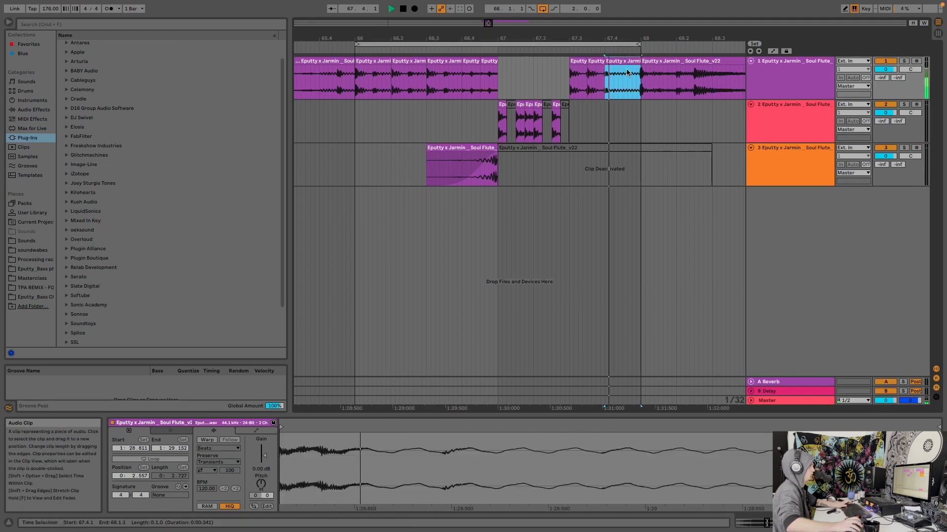
click(207, 440)
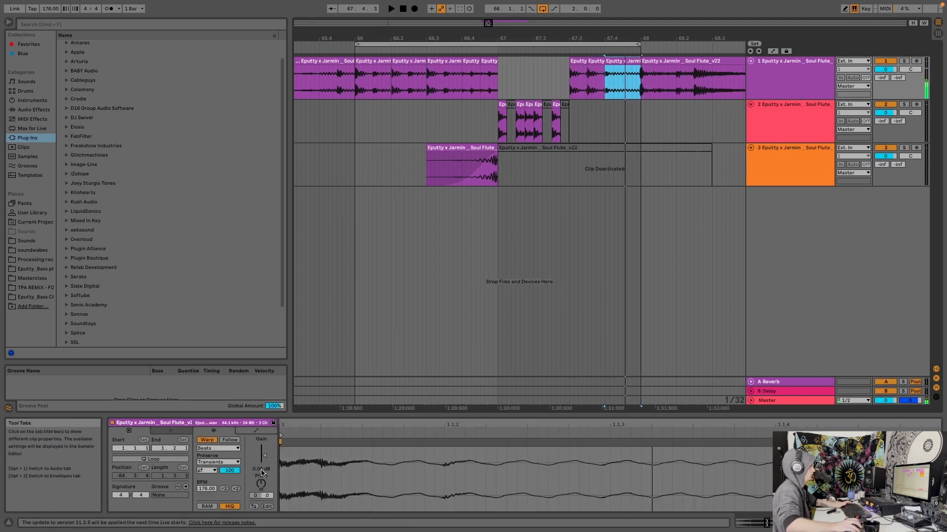
click(236, 489)
click(235, 489)
click(218, 448)
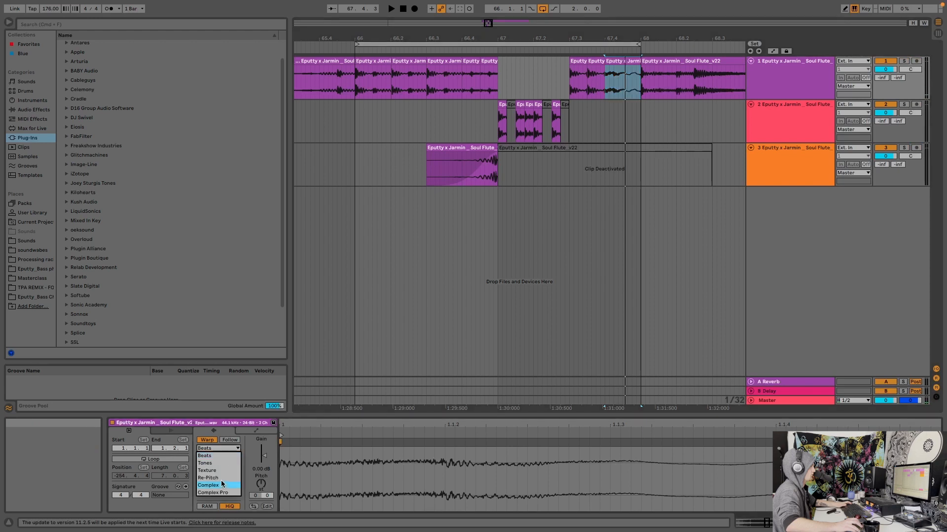
click(217, 478)
Step: Add a new audio track below track 3 and search the browser for "snare"
mouse_move(552, 4)
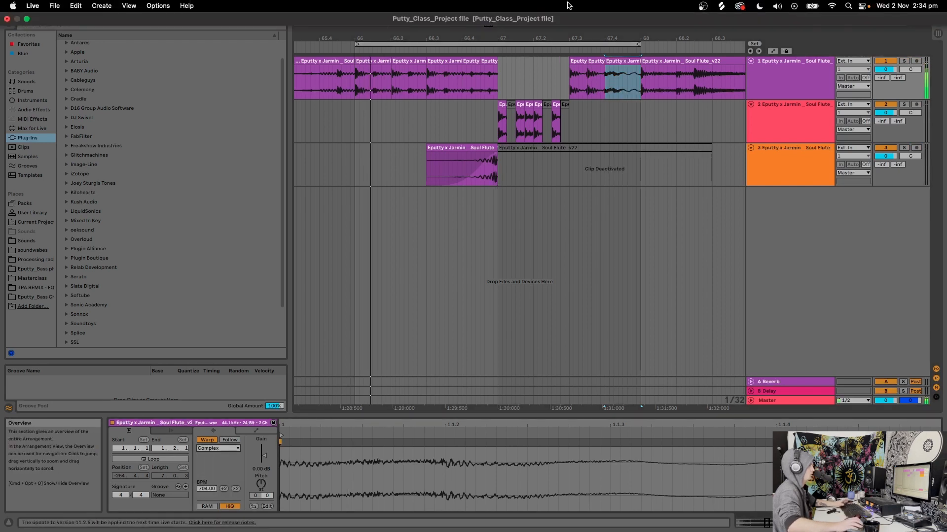
click(794, 166)
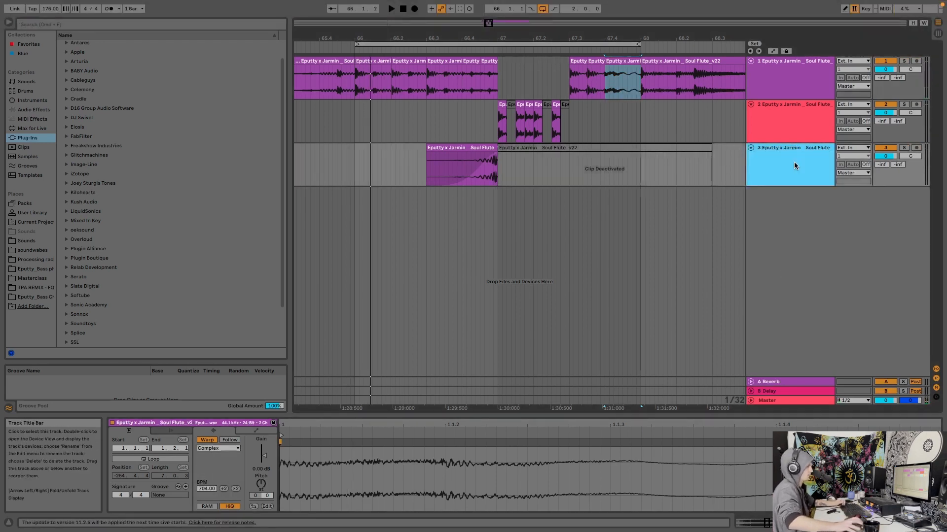
key(super+t)
key(super+f)
text(snare)
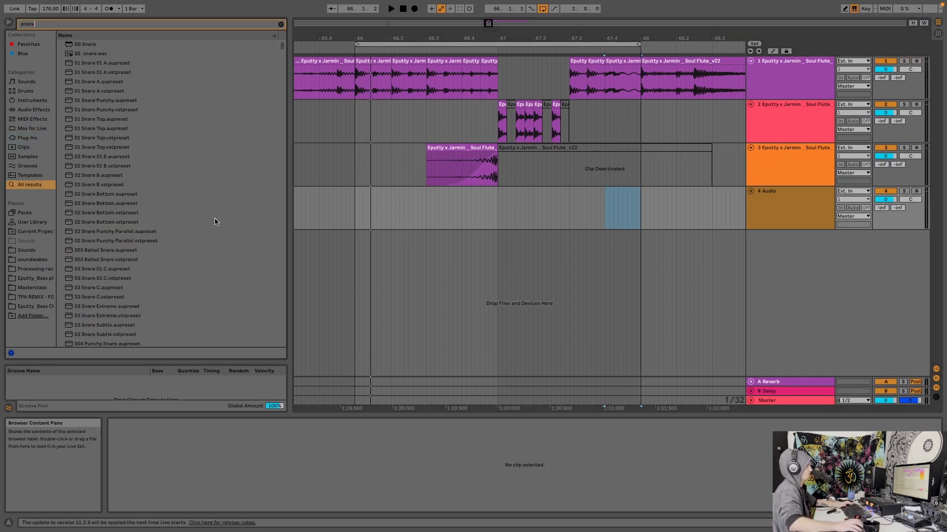
Step: Preview various snare samples in the search results to find one for stretching
scroll(214, 220, down, 10)
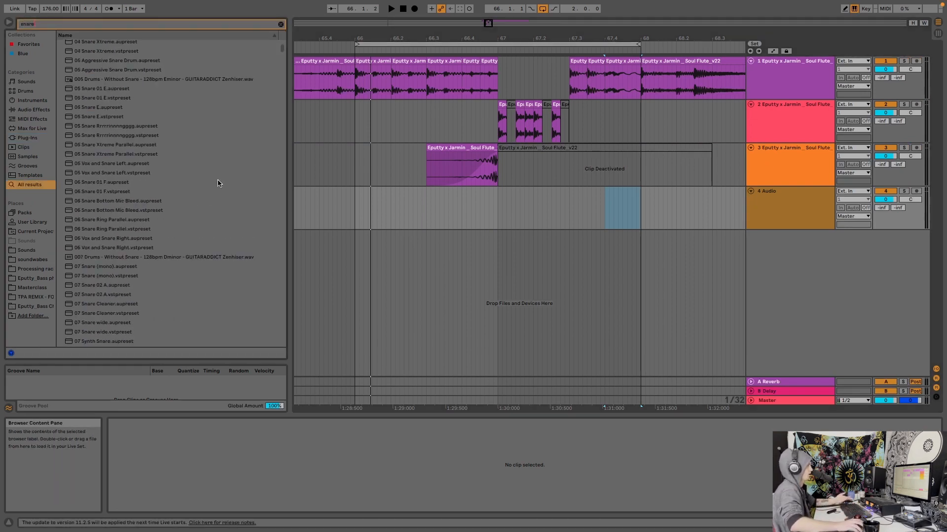
drag(281, 54, 281, 255)
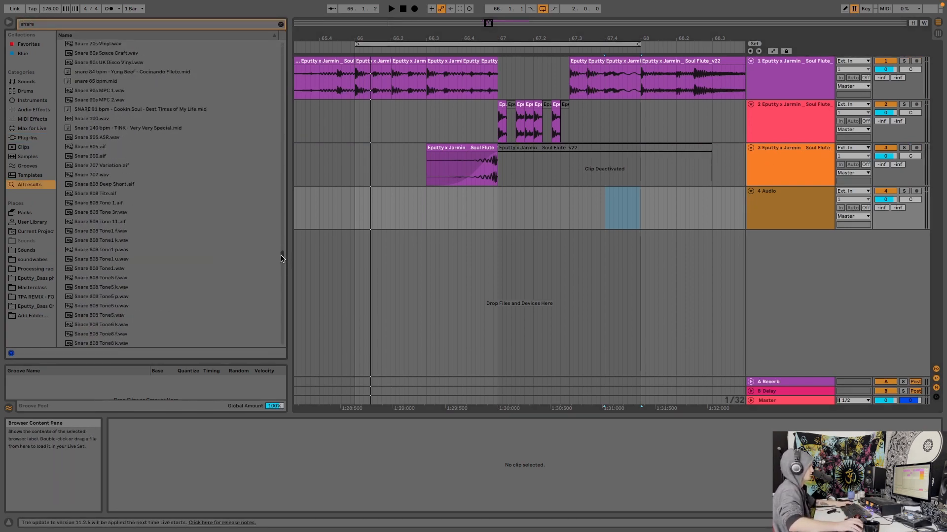
click(138, 260)
click(129, 288)
scroll(143, 266, down, 1)
scroll(142, 266, down, 1)
click(114, 292)
click(127, 273)
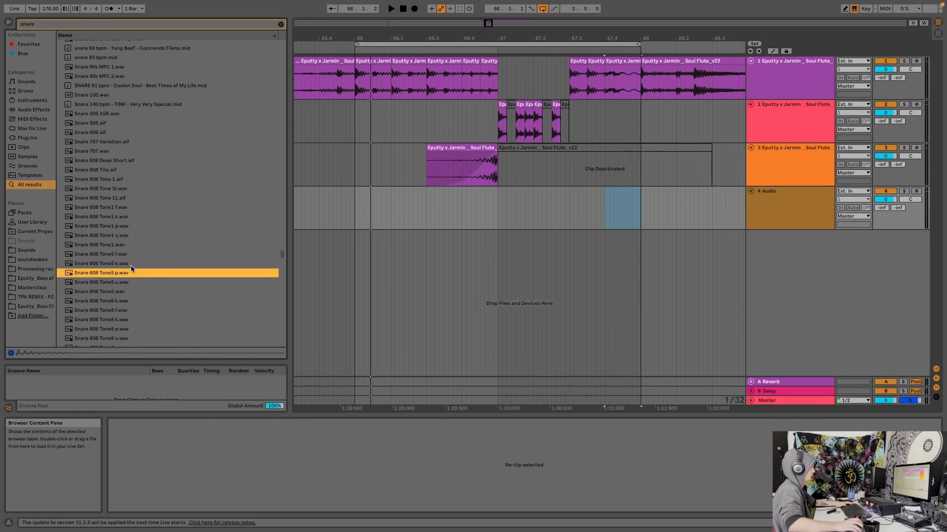
click(130, 263)
scroll(139, 278, down, 10)
click(141, 314)
scroll(141, 313, down, 10)
click(134, 241)
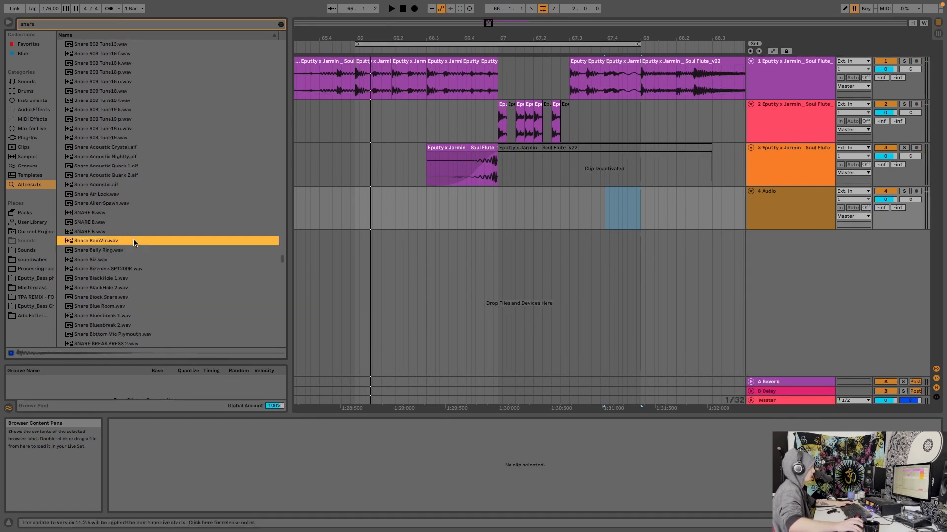
scroll(147, 258, down, 7)
click(148, 264)
scroll(149, 276, down, 6)
click(104, 266)
scroll(113, 271, down, 6)
click(126, 275)
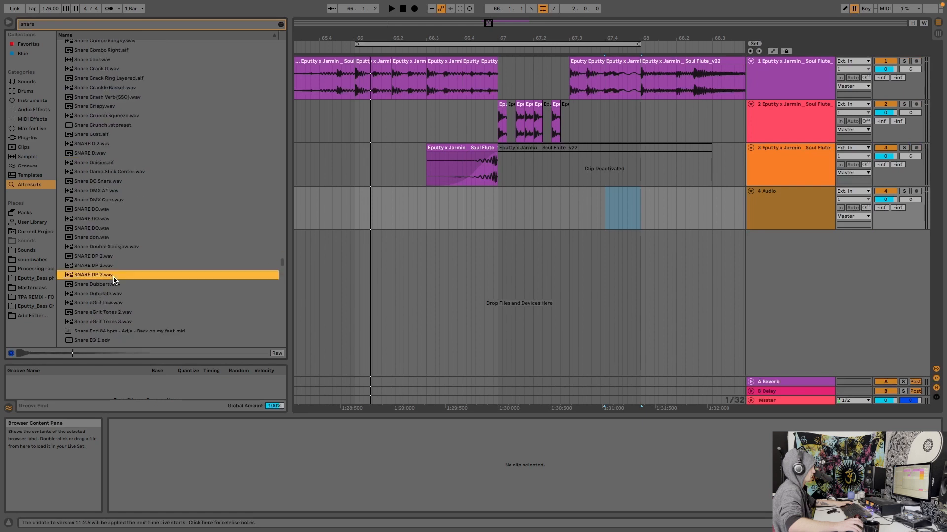
Step: Place SNARE DP 2.wav on track 4 at 67.3.4 and warp it at 704 BPM in Re-Pitch mode
scroll(143, 266, down, 4)
drag(119, 151, 609, 206)
click(207, 440)
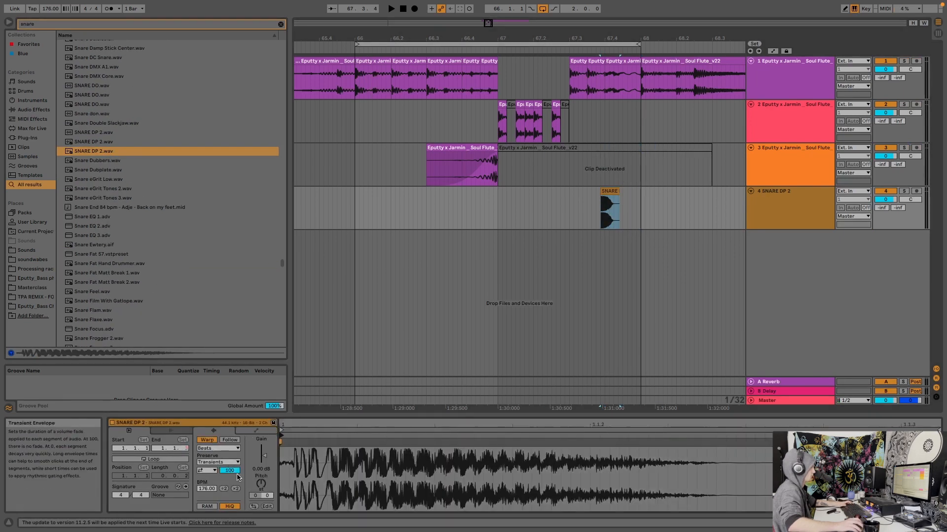
double_click(236, 489)
click(230, 463)
click(230, 449)
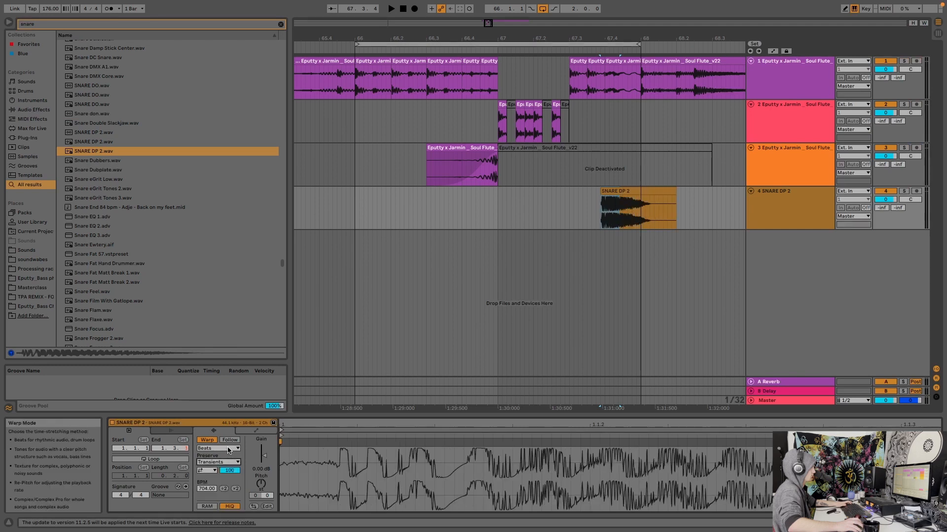
click(229, 449)
click(224, 480)
Step: Audition the stretched snare in Re-Pitch mode, switch it to Complex, and play it back again
key(space)
key(space)
click(224, 448)
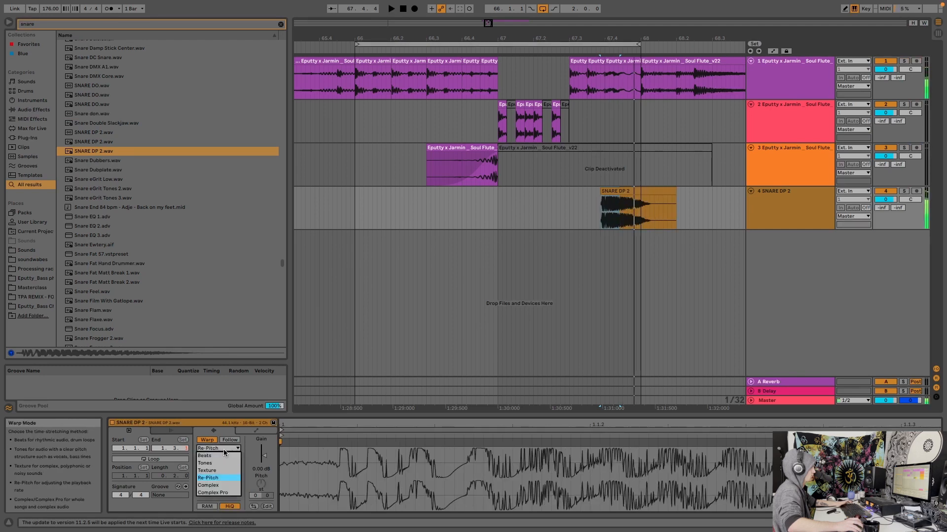
click(223, 486)
key(space)
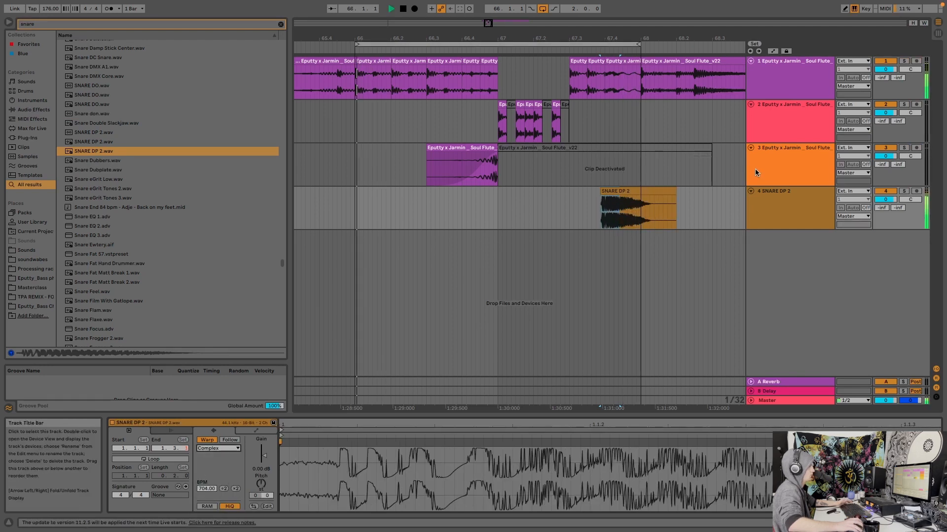
Step: Delete the stretched snare clip from track 4 and play the arrangement from 66.1.4
click(650, 193)
key(Delete)
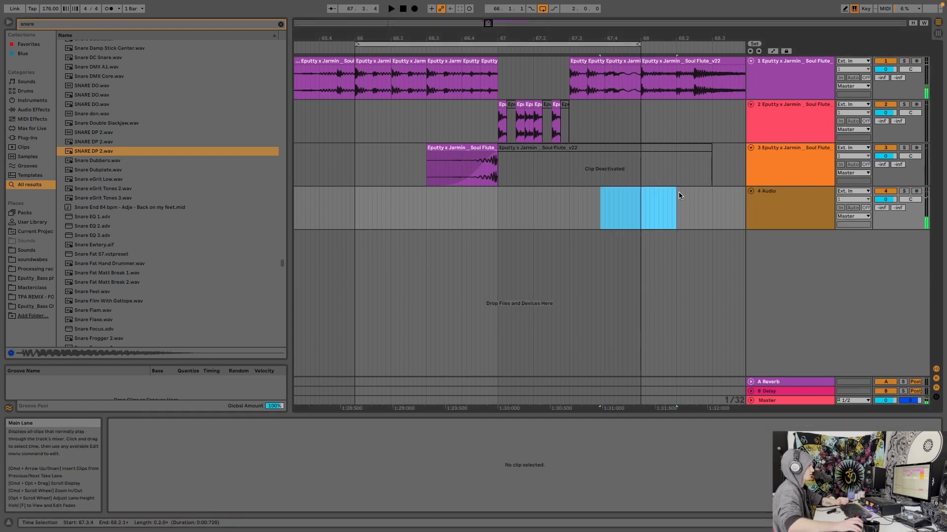
click(385, 202)
key(space)
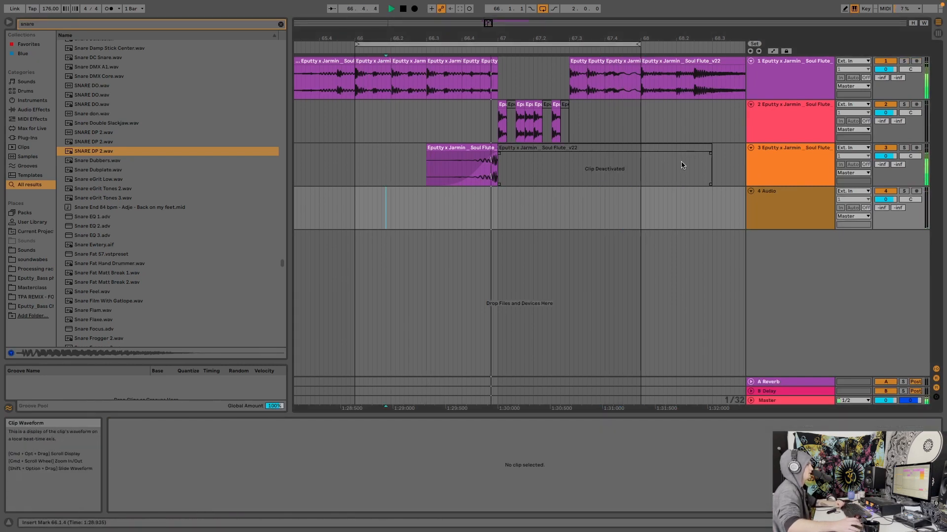
key(space)
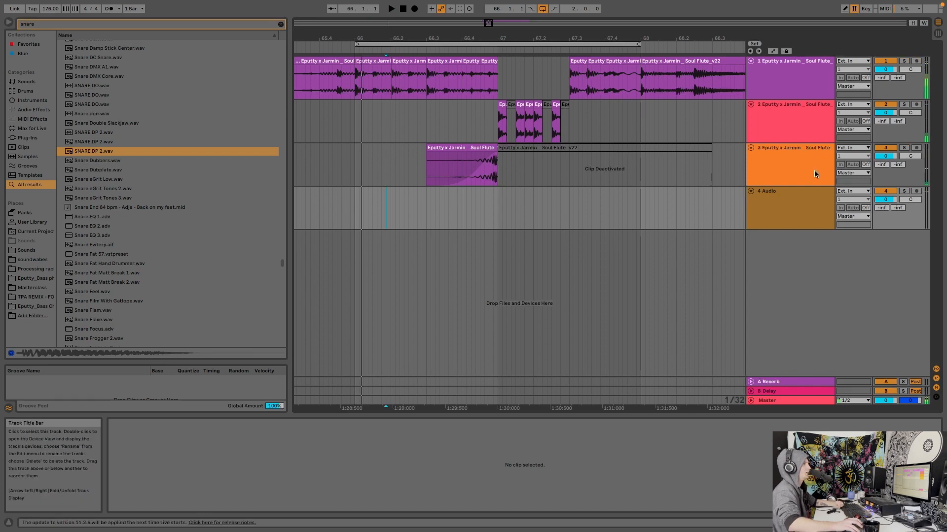
Step: Delete the empty audio track 4 and insert a new MIDI track in its place
click(814, 171)
click(807, 220)
key(Delete)
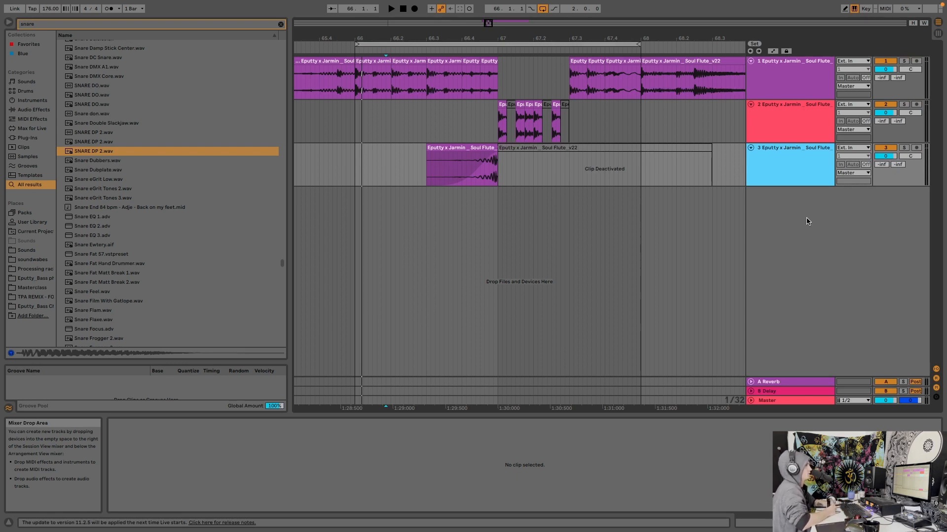
key(ctrl+shift+t)
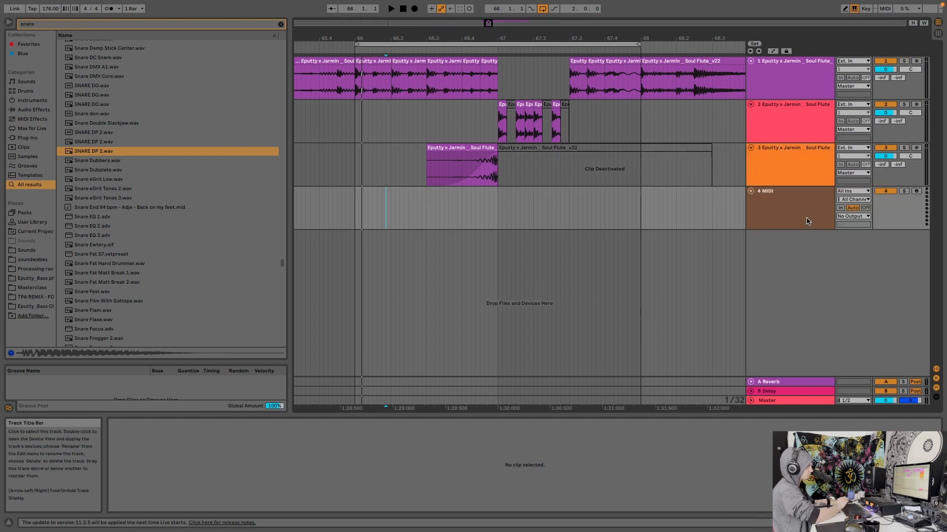
key(ctrl+f)
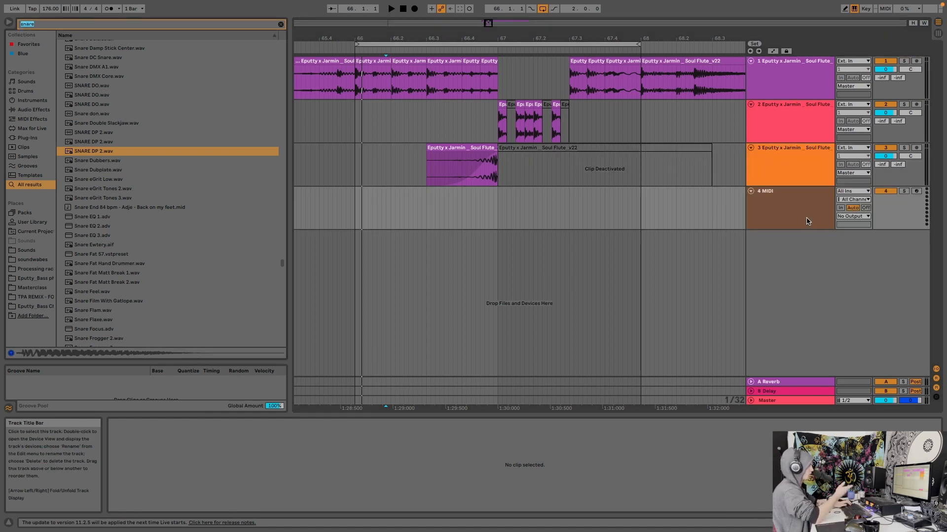
Step: Reactivate the deactivated Soul Flute clip that starts at bar 81 on track 1
double_click(670, 35)
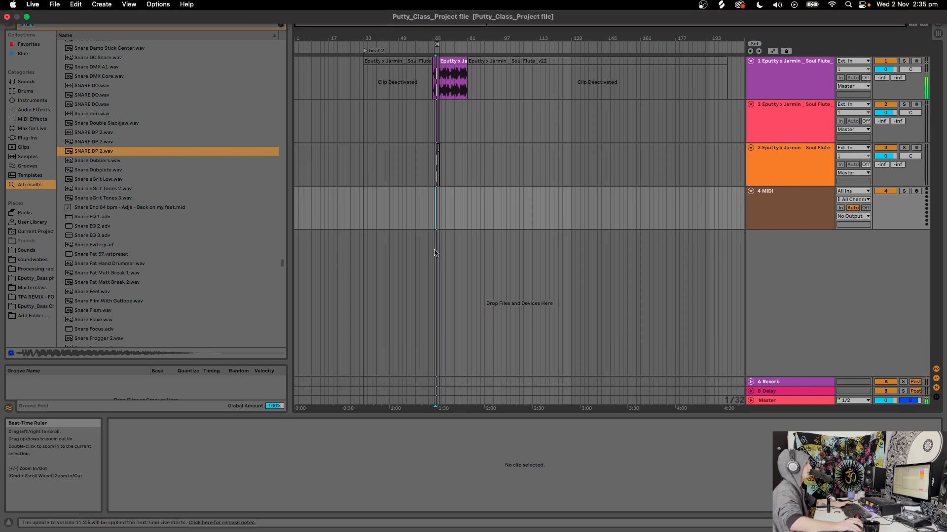
drag(436, 36, 527, 63)
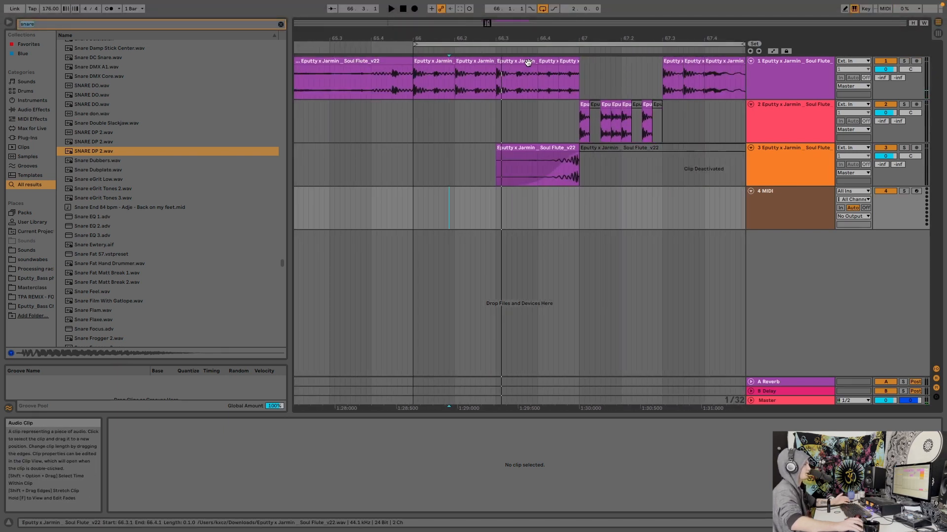
key(w)
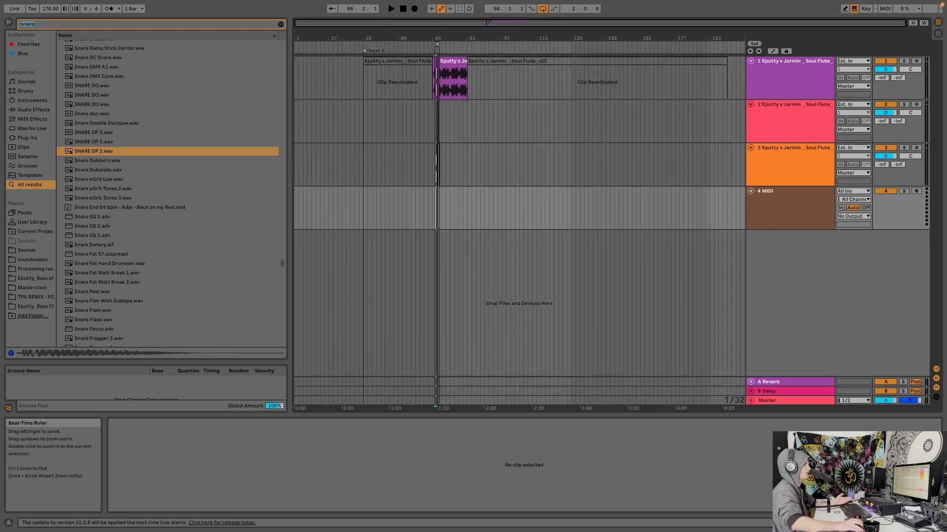
click(454, 61)
click(543, 61)
key(0)
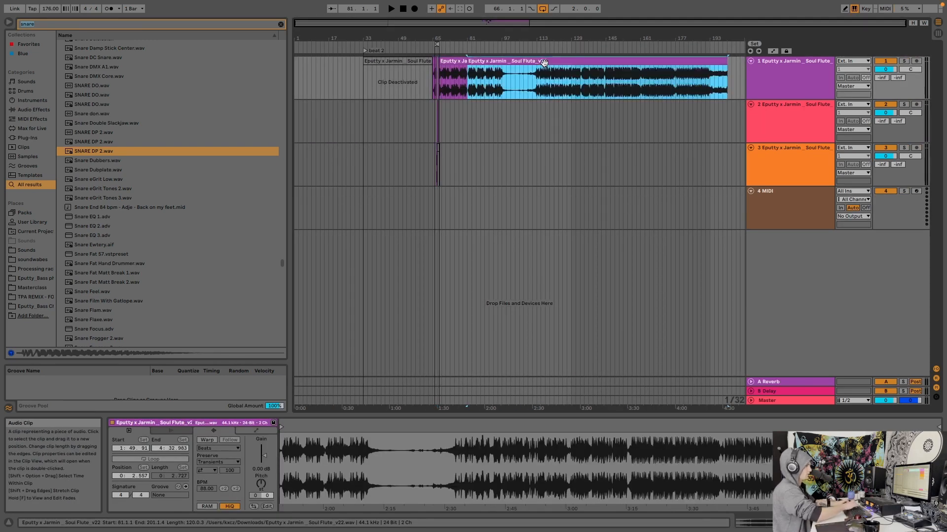
Step: Solo track 1 and audition the Soul Flute clip from around bars 145 and 119 to find a section to slice
mouse_move(594, 38)
mouse_down()
mouse_move(594, 62)
mouse_move(560, 38)
mouse_up()
click(601, 90)
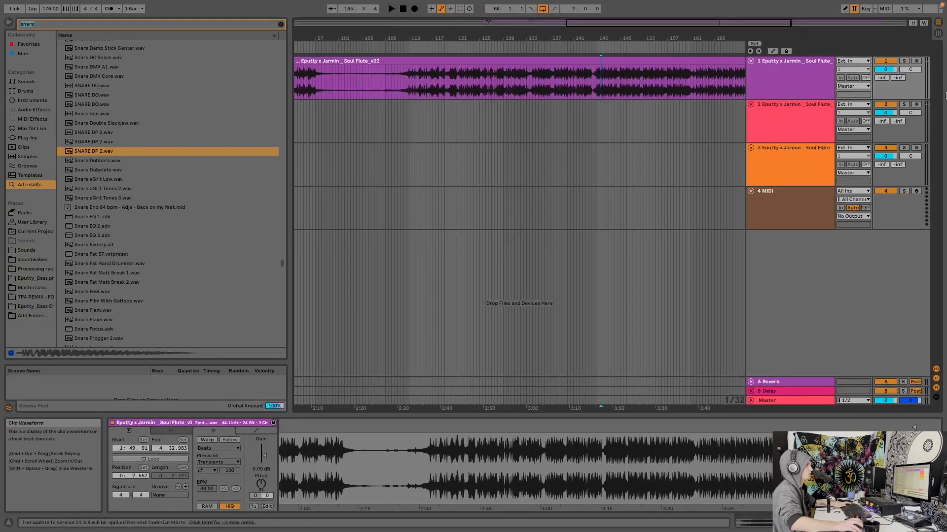
click(903, 62)
key(space)
drag(594, 43, 594, 36)
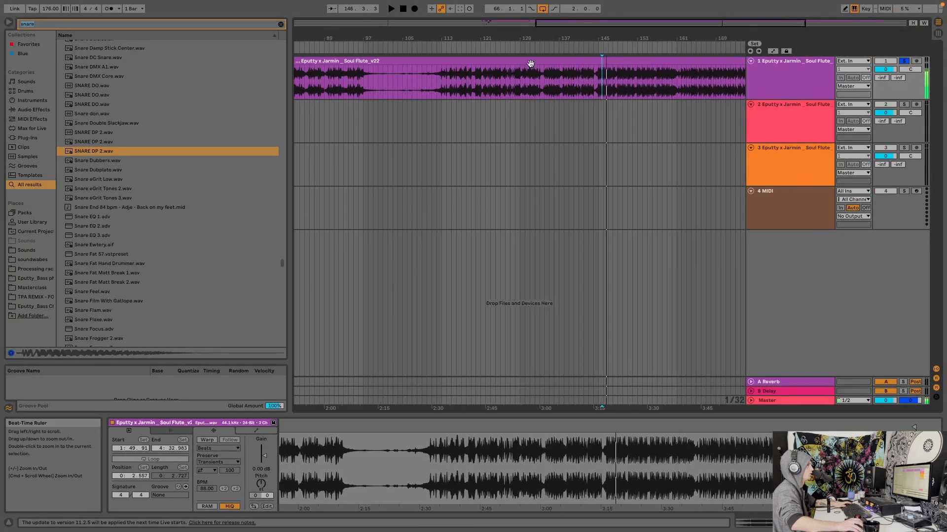
click(469, 118)
key(space)
key(space)
Step: Set the fixed grid to 2 bars and loop the Soul Flute section from bar 113 to 121
drag(469, 39, 469, 63)
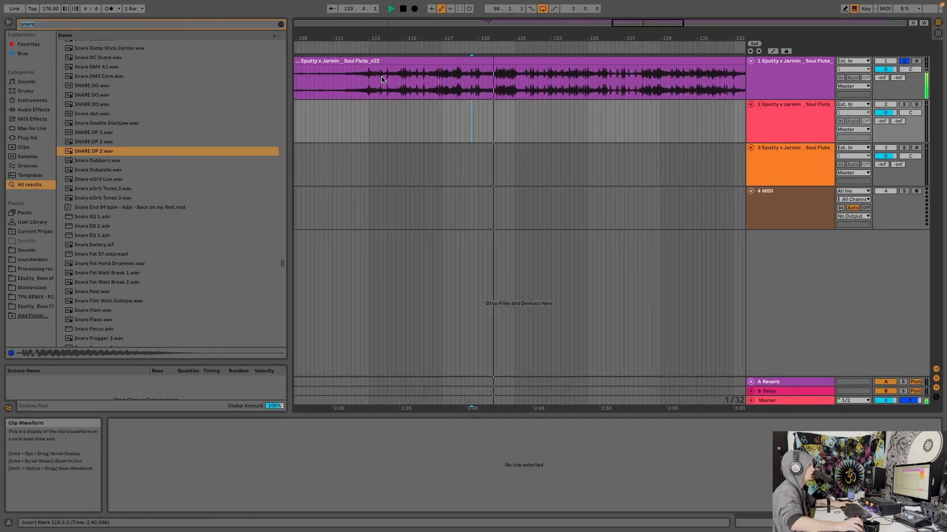
right_click(371, 84)
click(440, 241)
key(space)
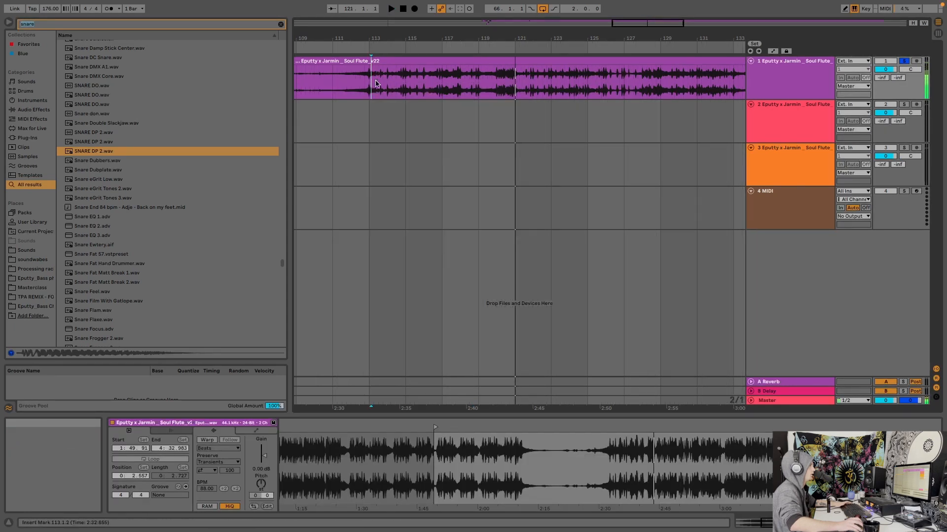
drag(473, 92, 508, 93)
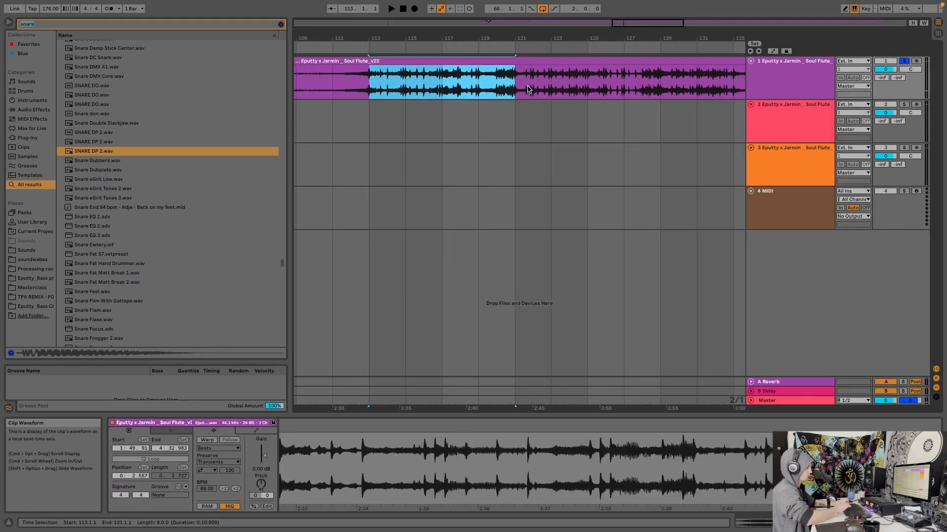
key(ctrl+l)
Step: Consolidate bars 113 to 121 of the Soul Flute clip on track 1 into a separate clip
click(477, 62)
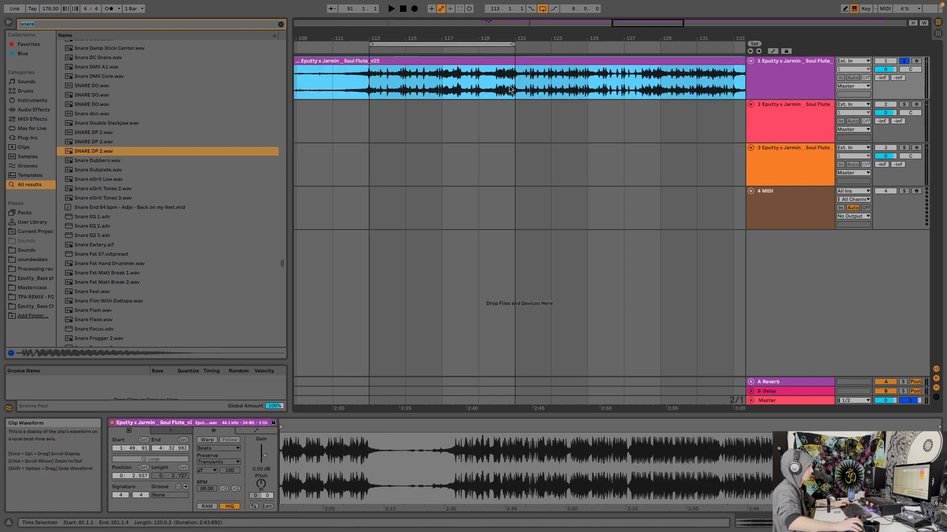
drag(512, 91, 375, 87)
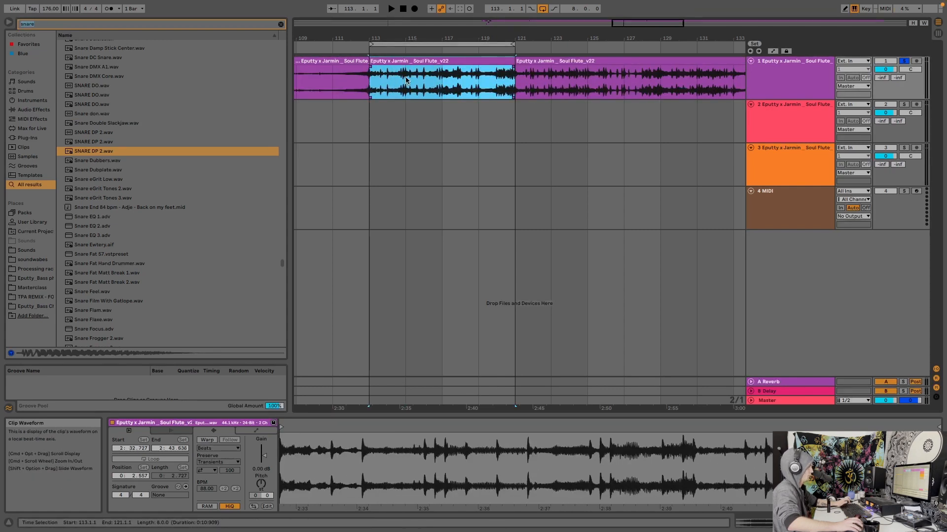
key(super+j)
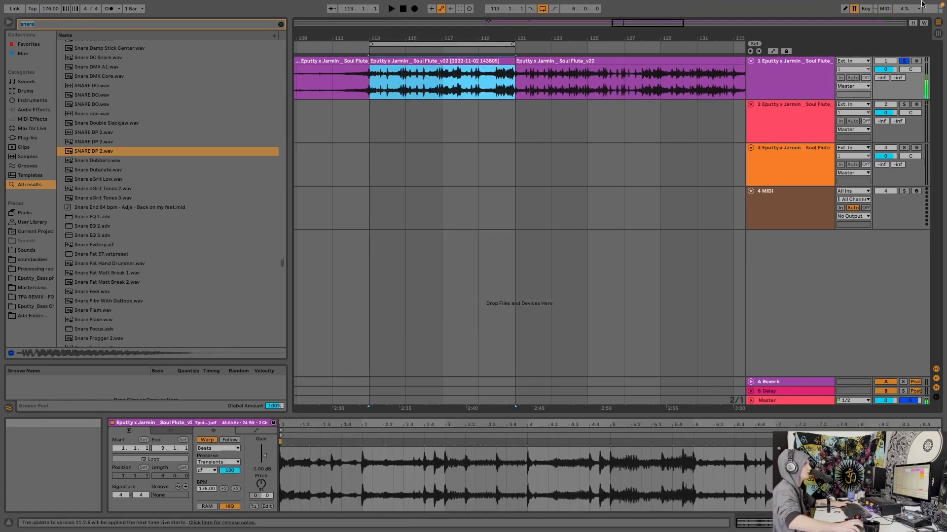
Step: Load the consolidated Soul Flute clip into Simpler on MIDI track 4, in Slice mode with sensitivity at 100 %
click(759, 211)
double_click(798, 220)
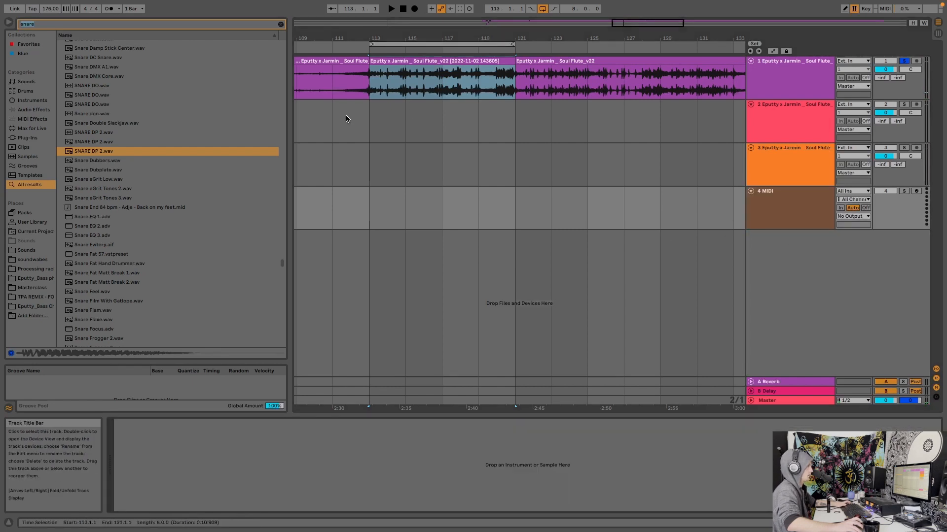
drag(394, 61, 394, 89)
drag(327, 478, 316, 474)
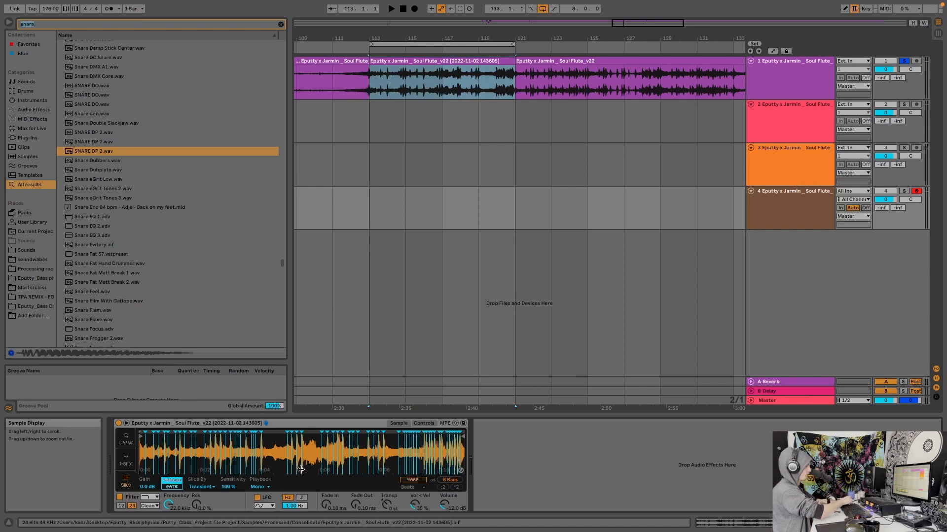
Step: Solo track 4, audition Simpler's slices, and switch its trigger mode to Gate
click(904, 190)
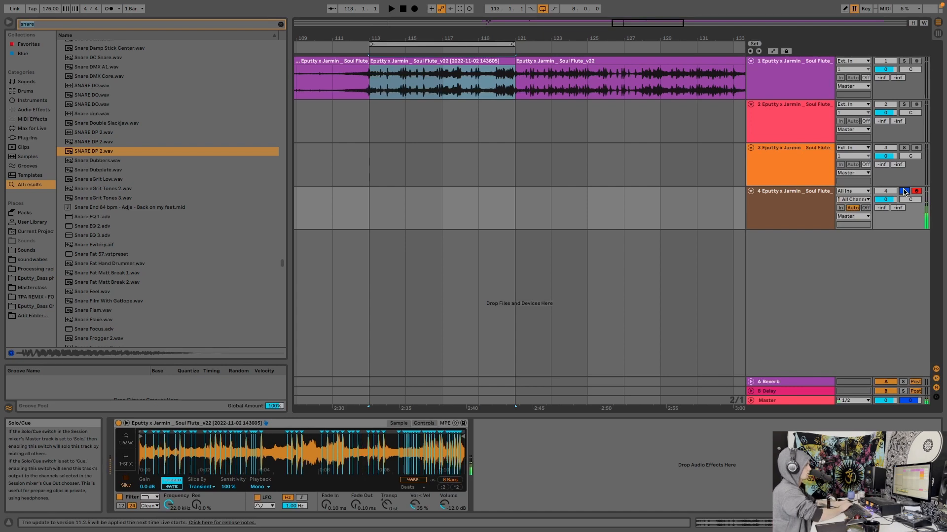
key(x)
key(a)
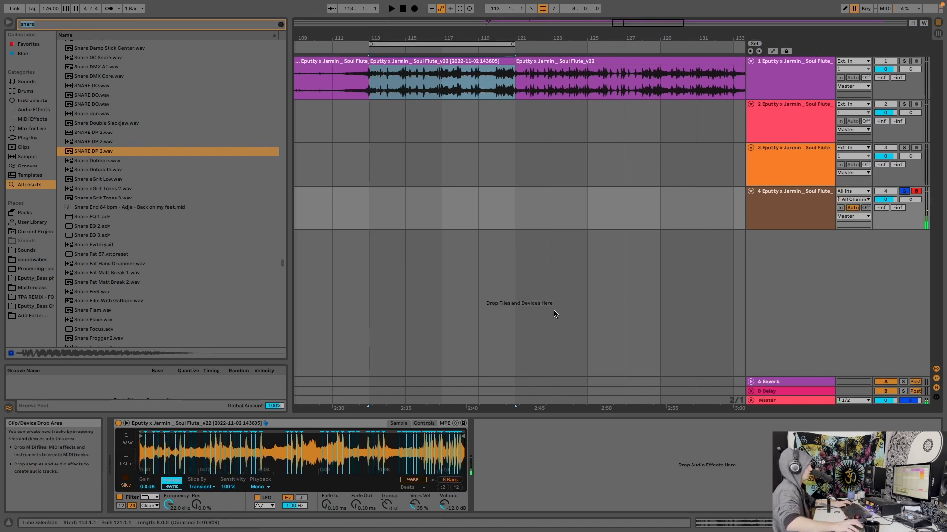
click(170, 487)
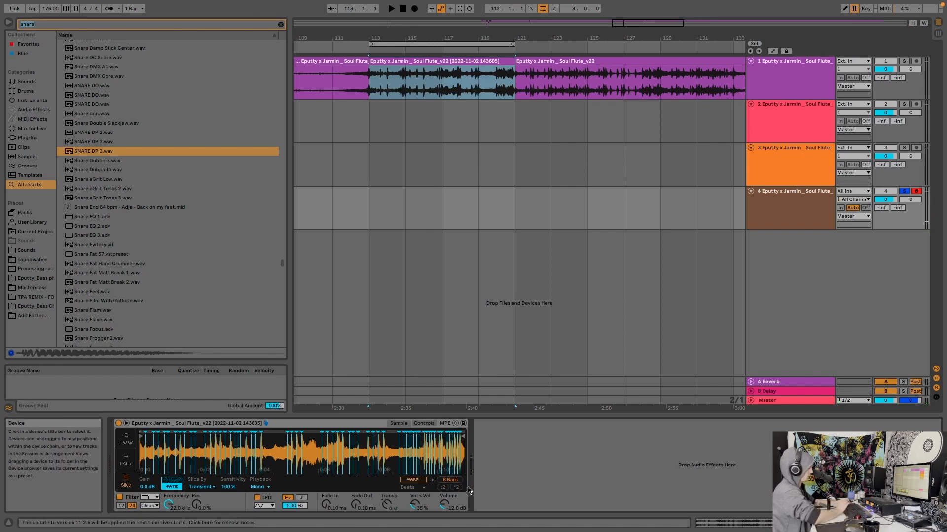
Step: Set the fixed grid to 1 bar and loop the three bars from 65.1.1 to 68.1.1 on track 4
drag(515, 207, 406, 207)
drag(405, 35, 369, 35)
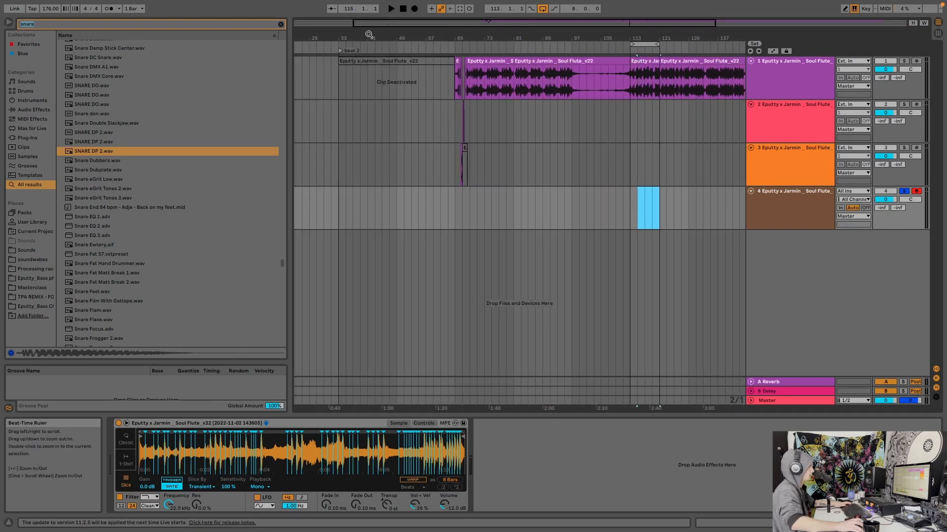
drag(453, 36, 367, 37)
click(508, 216)
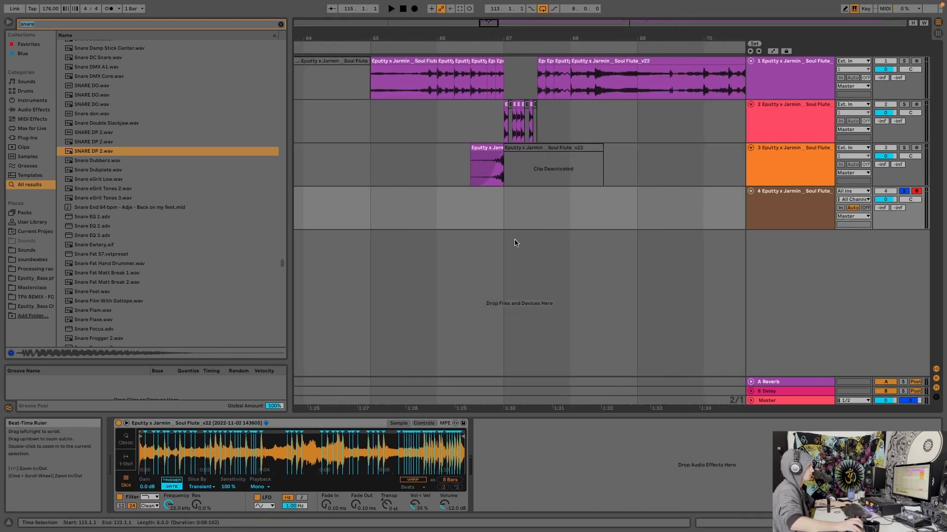
right_click(574, 199)
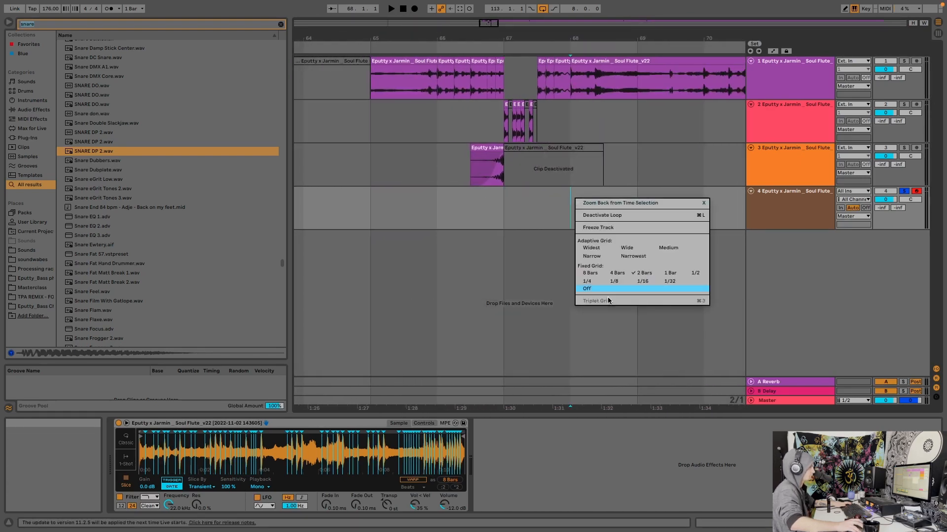
click(669, 273)
drag(572, 207, 371, 185)
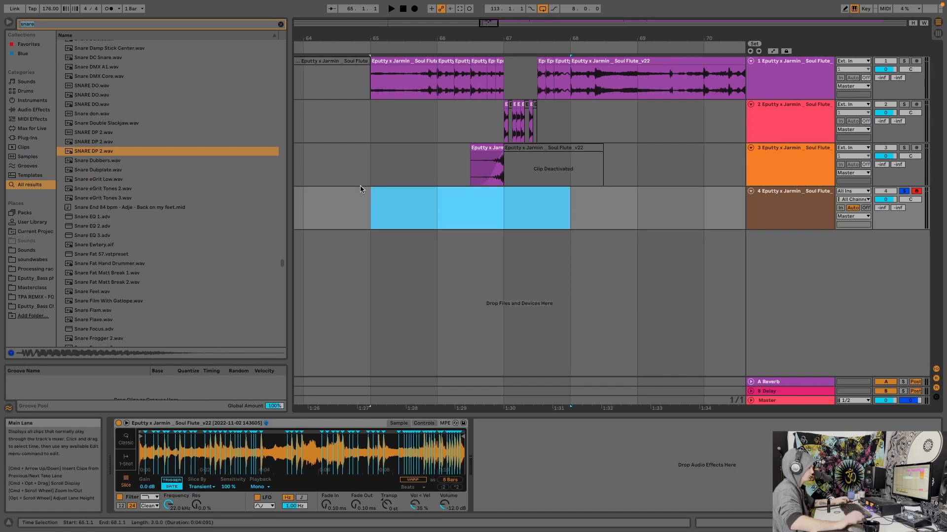
key(super+l)
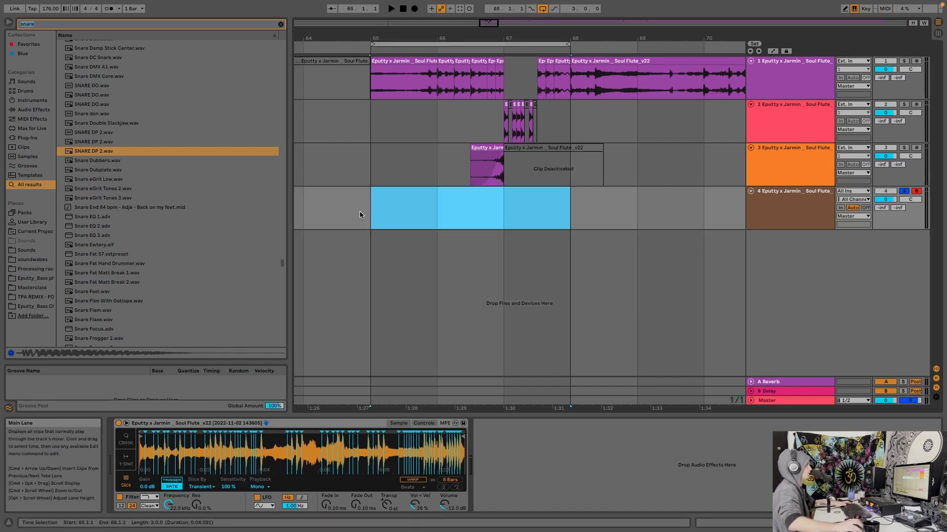
Step: Insert a three-bar MIDI clip at bar 65 on track 4 and add a C1 note spanning the whole clip
key(super+shift+m)
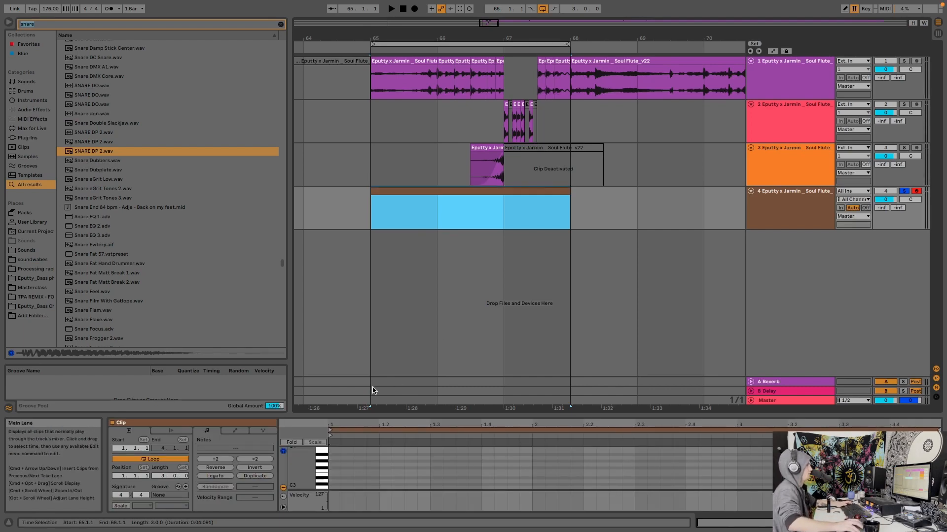
drag(373, 415, 377, 325)
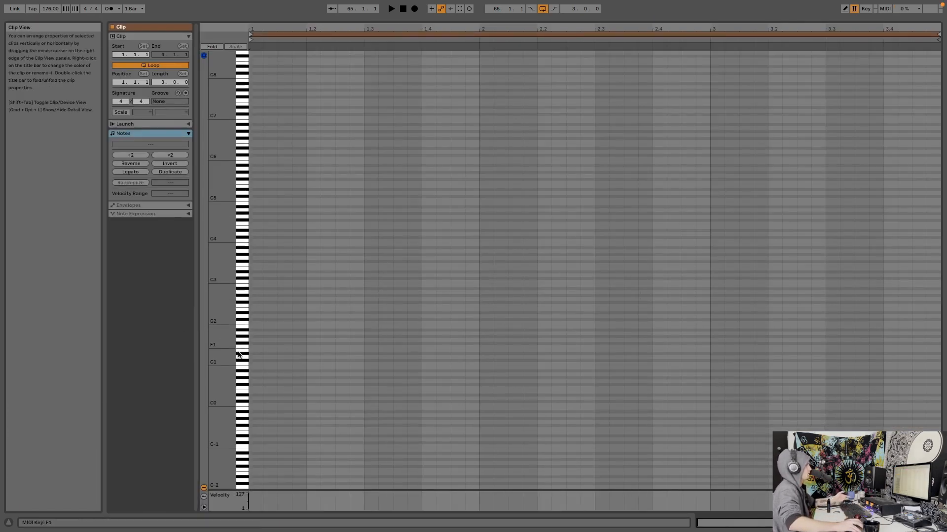
double_click(253, 365)
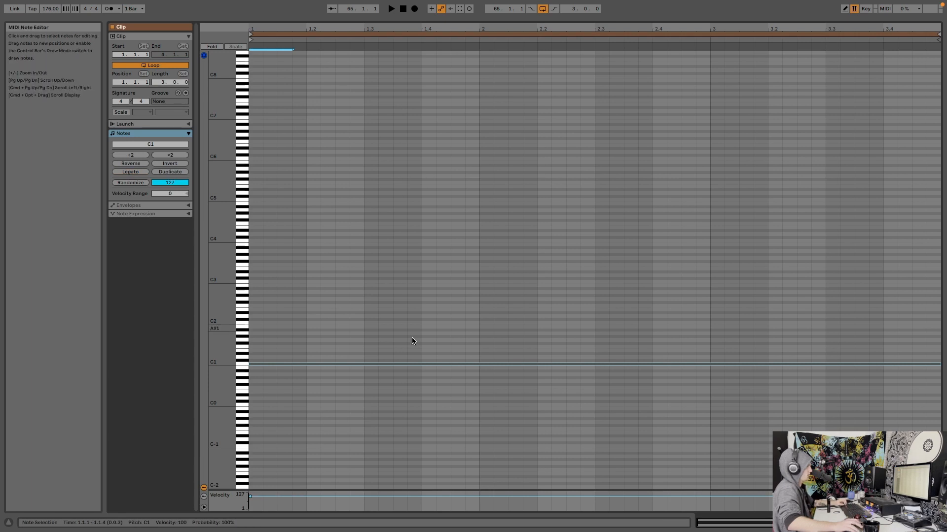
click(327, 365)
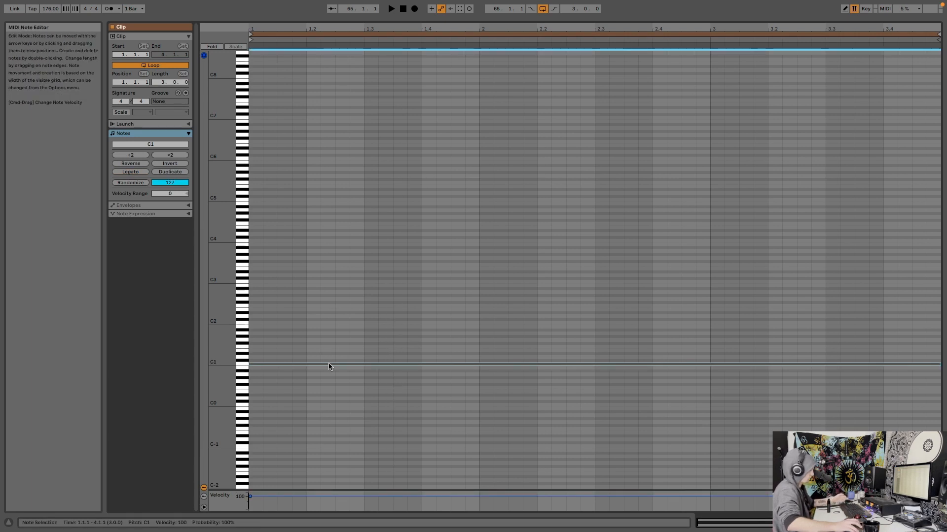
Step: Duplicate the three-bar note upward until every semitone from C1 to C#6 is filled, and select all the notes
drag(329, 367, 332, 330)
drag(331, 218, 333, 398)
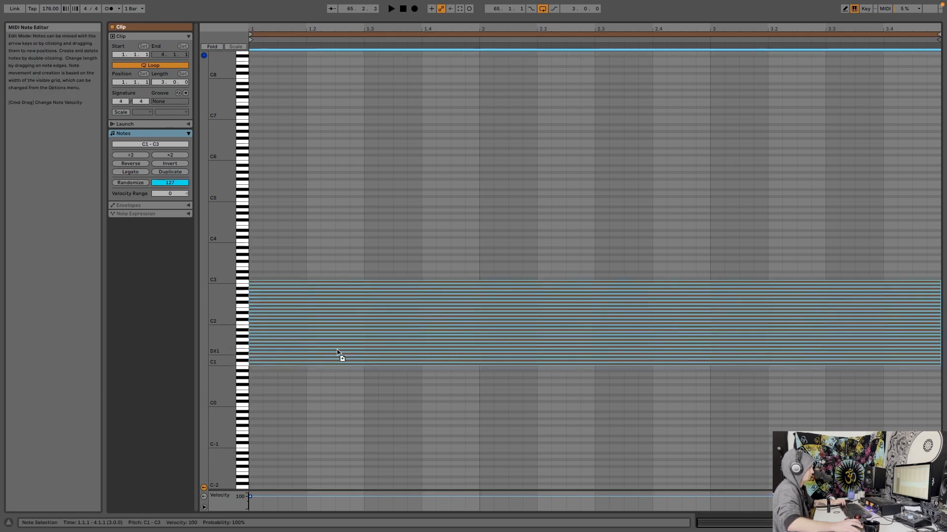
drag(337, 351, 340, 296)
drag(333, 204, 337, 333)
drag(337, 312, 337, 234)
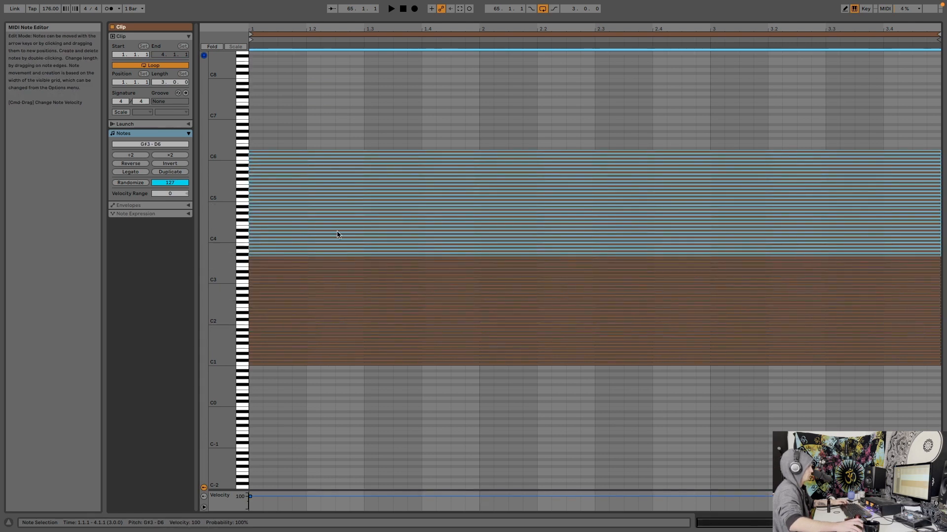
drag(338, 88, 328, 156)
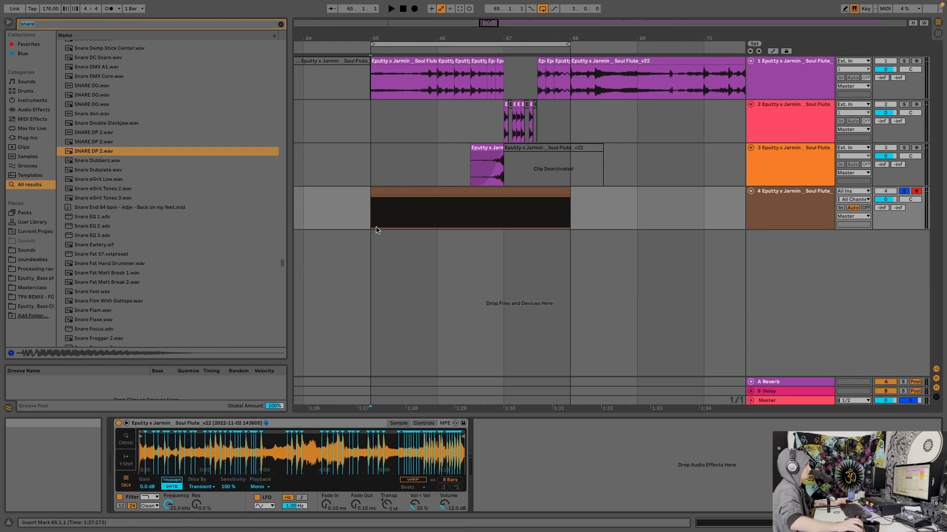
double_click(433, 203)
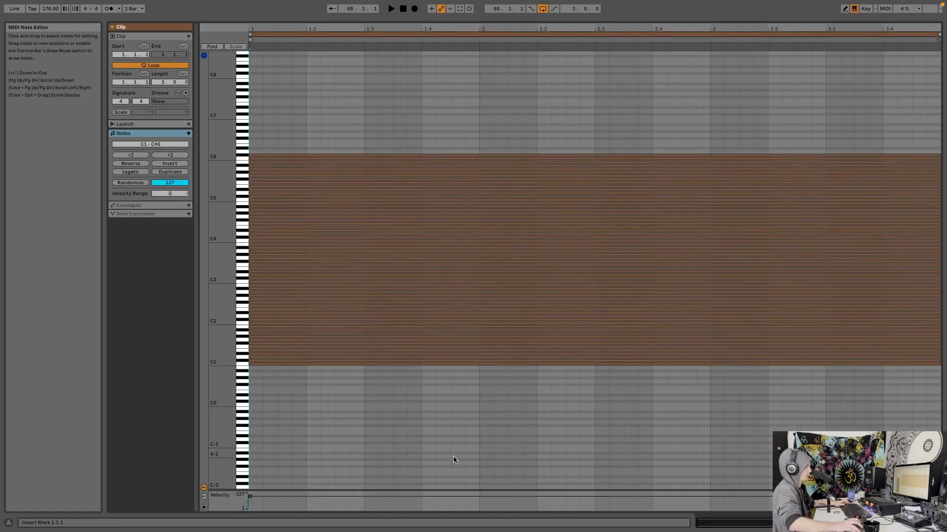
drag(453, 459, 452, 64)
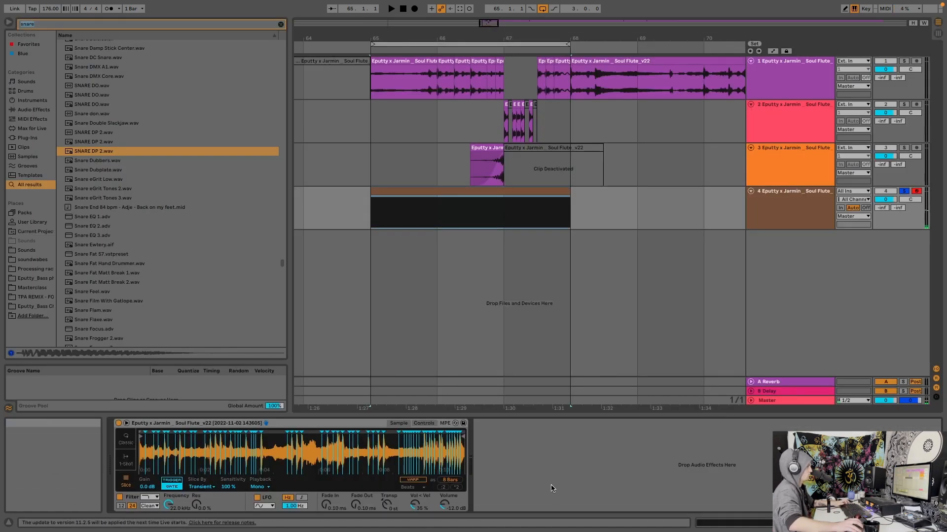
Step: Find the Arpeggiator in the browser, load it before Simpler on track 4, and audition the loop
text(arp)
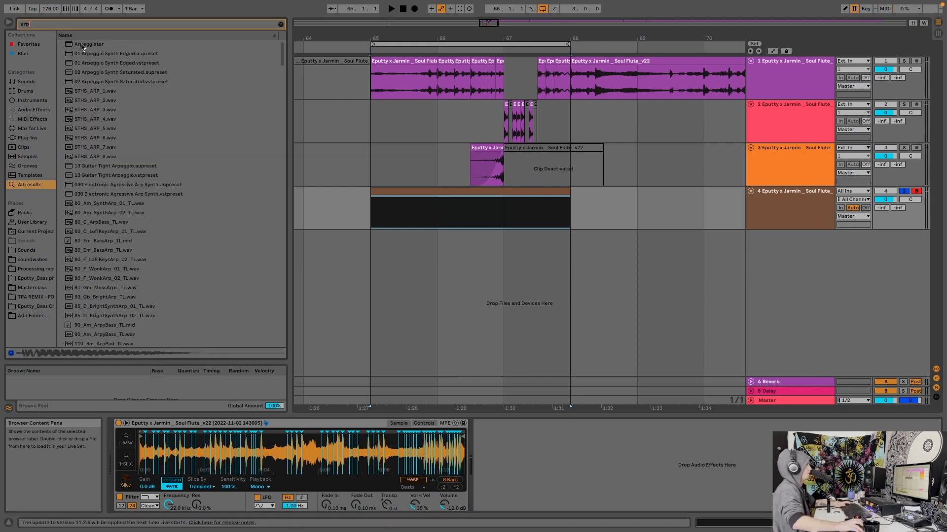
key(Down)
key(Return)
key(space)
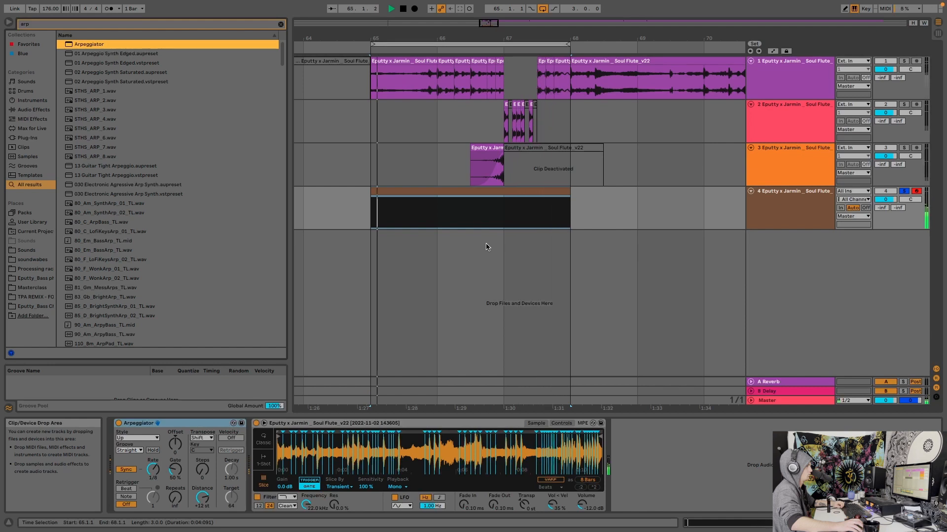
key(space)
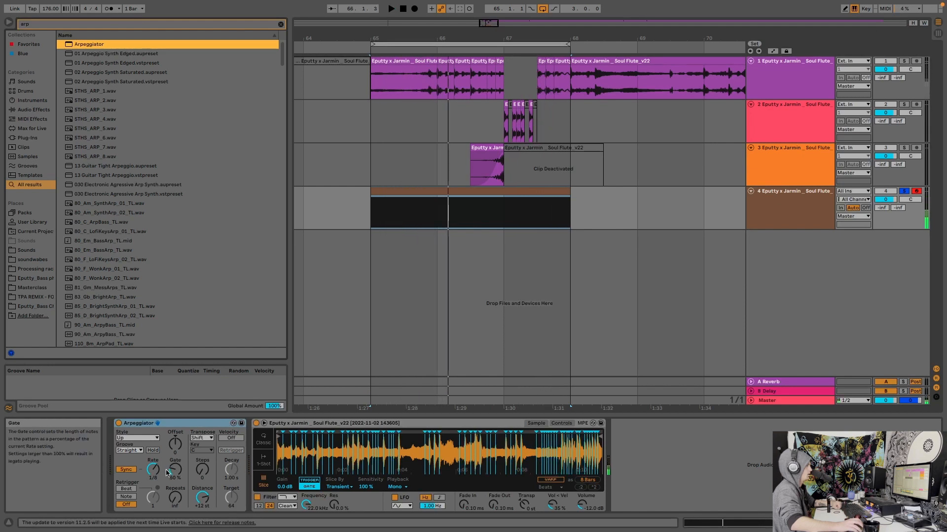
Step: Set the Arpeggiator's rate to 1/16 and its style to Random, and audition the result
click(158, 478)
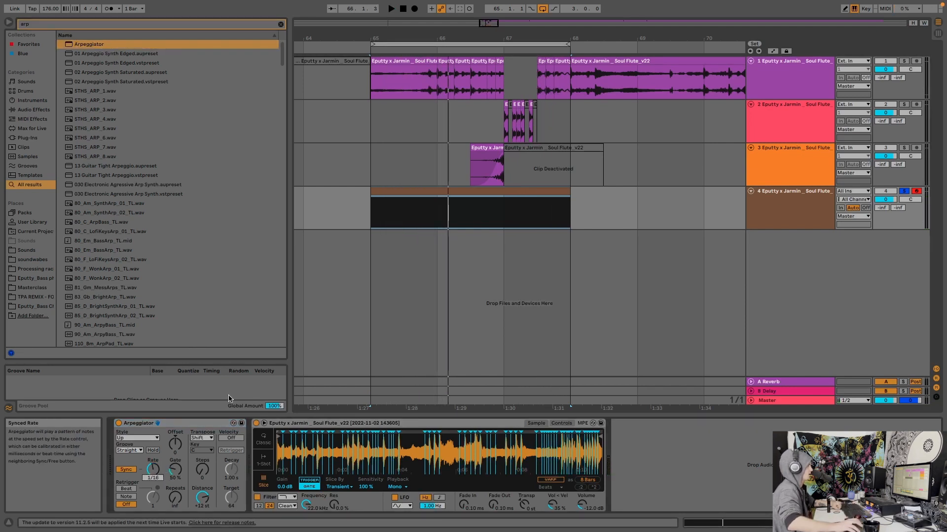
click(136, 438)
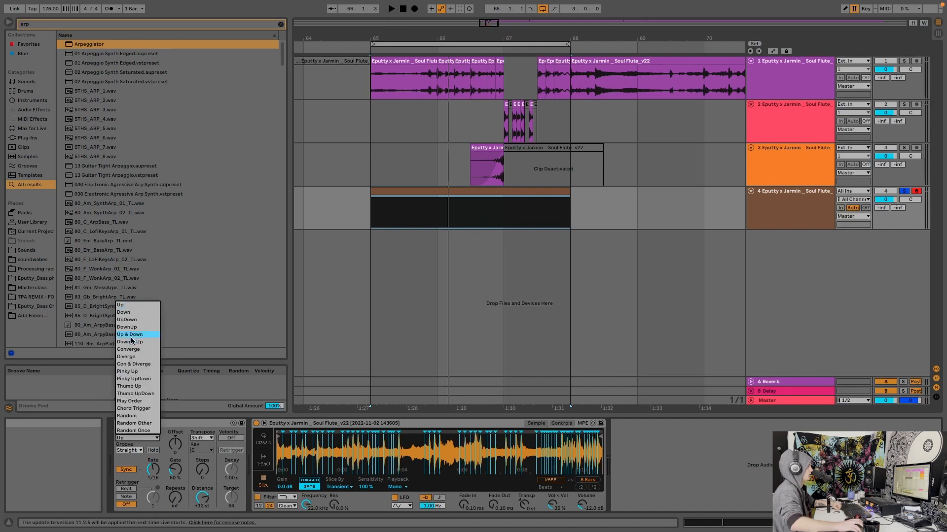
click(134, 416)
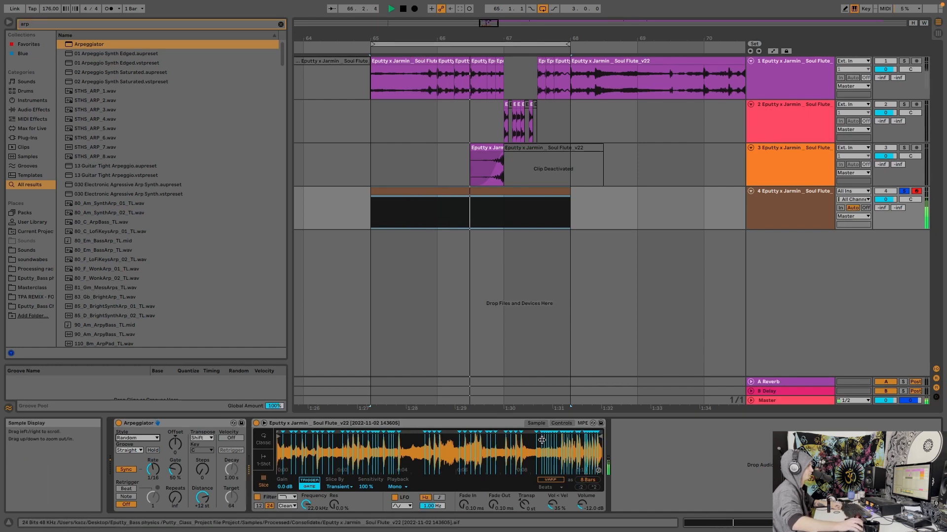
key(space)
Step: Transpose Simpler up 12 semitones, audition the loop, and turn on sample warping
click(570, 424)
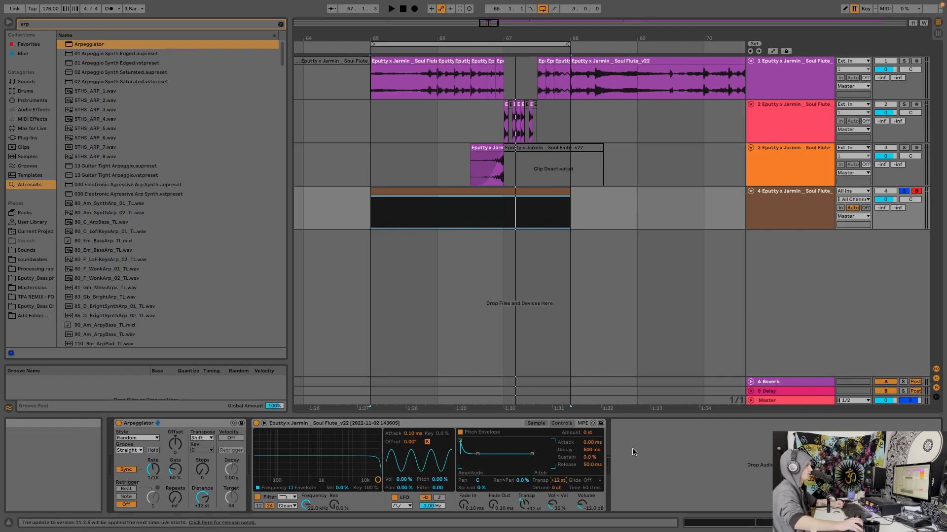
key(space)
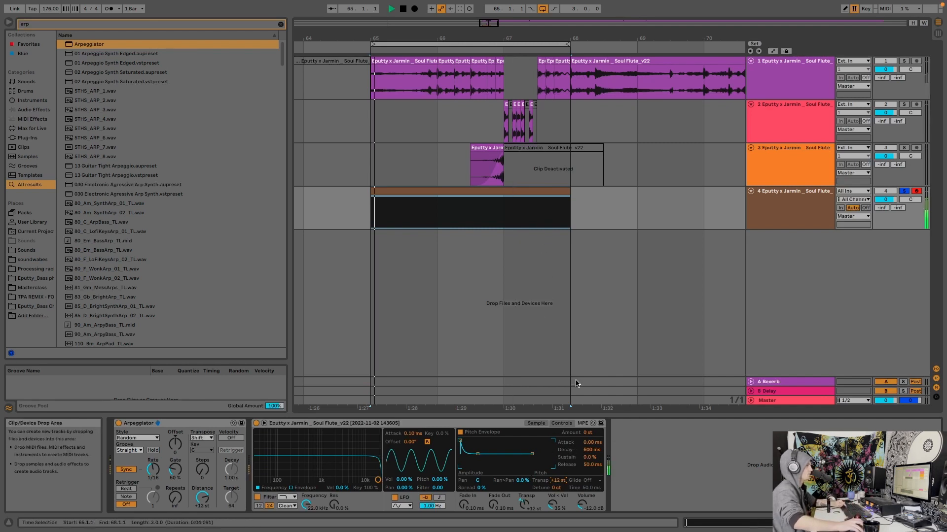
click(536, 423)
key(space)
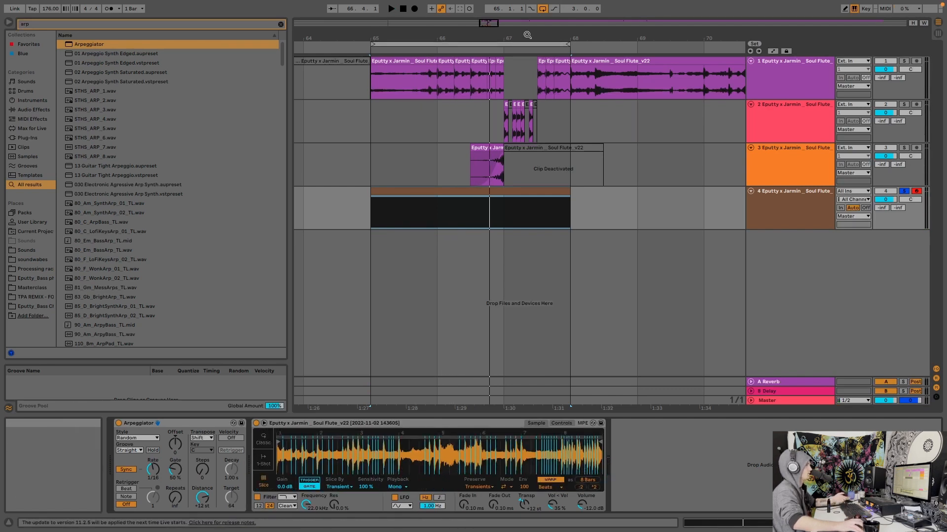
Step: Inspect the audio settings of track 1's clip at bar 65 and return to track 4's devices
click(415, 58)
double_click(415, 58)
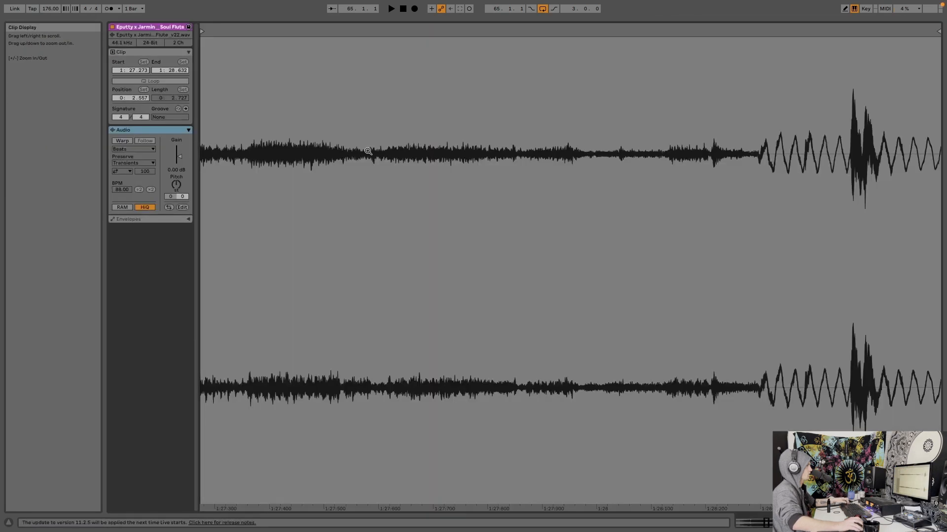
key(shift+Tab)
click(772, 215)
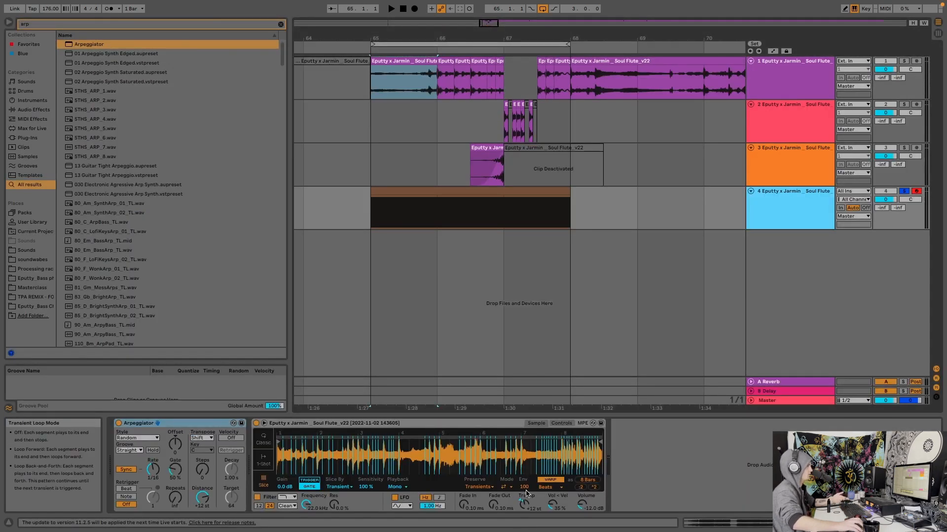
Step: Set Simpler's warp mode to Texture, apply the *2 warp adjustment, and raise the grain size to 108.03 while auditioning
click(546, 487)
click(552, 460)
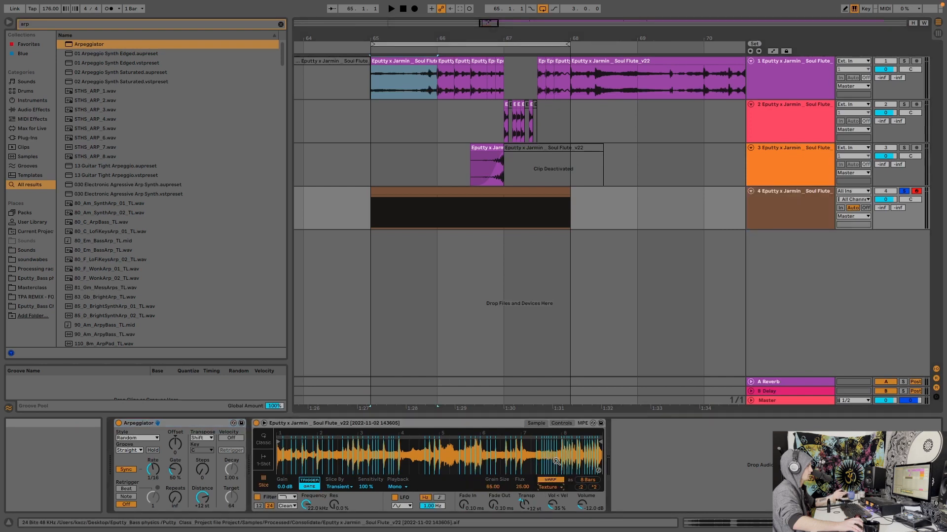
click(592, 487)
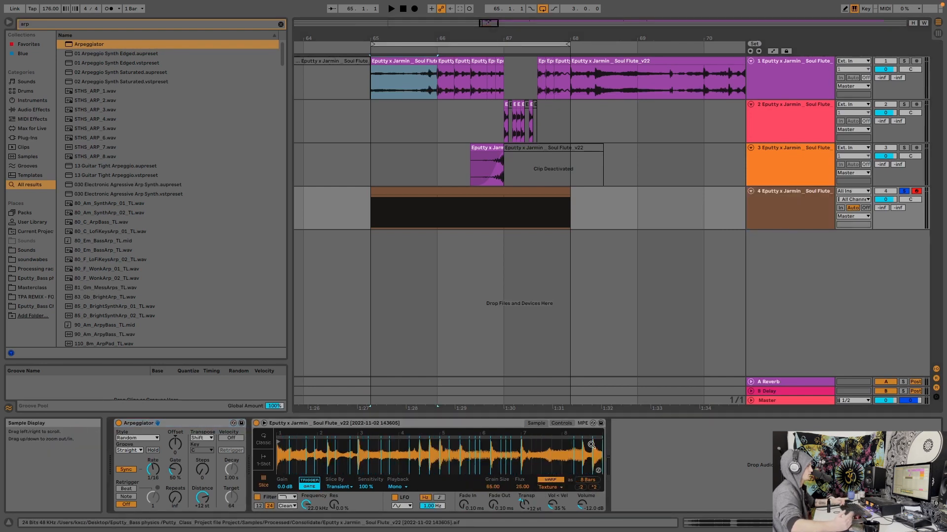
key(space)
drag(493, 487, 495, 454)
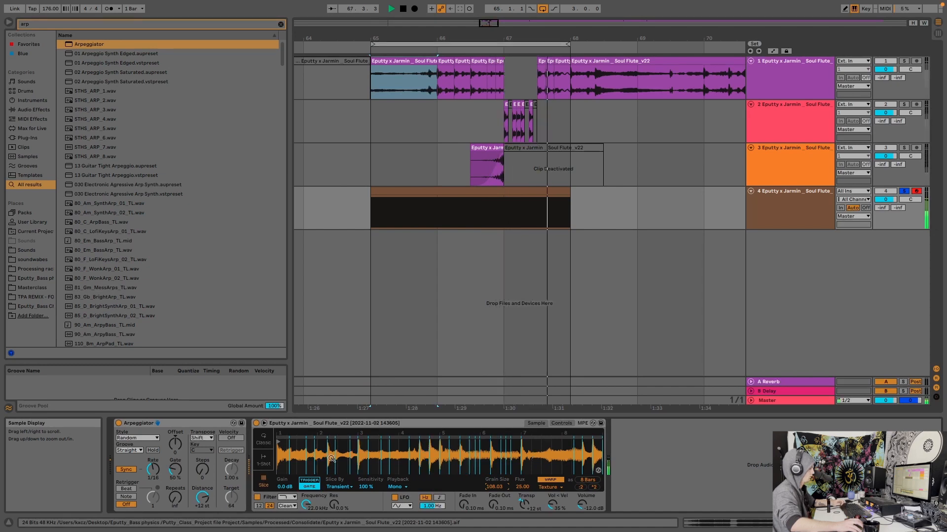
key(space)
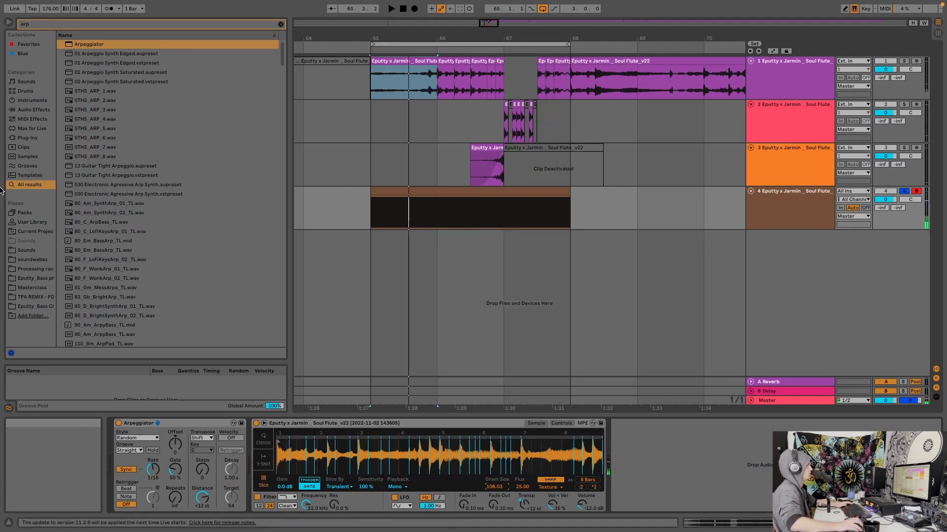
Step: Add the Beat Repeat preset Vocal Fun after Simpler, reset its pitch decay to 0.00 %, and set the Arpeggiator rate to 1/8
click(30, 110)
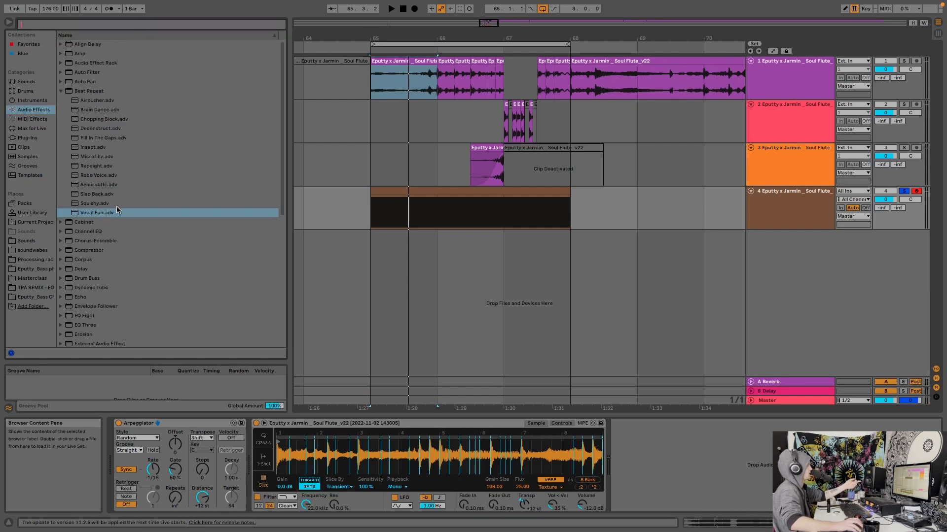
double_click(101, 215)
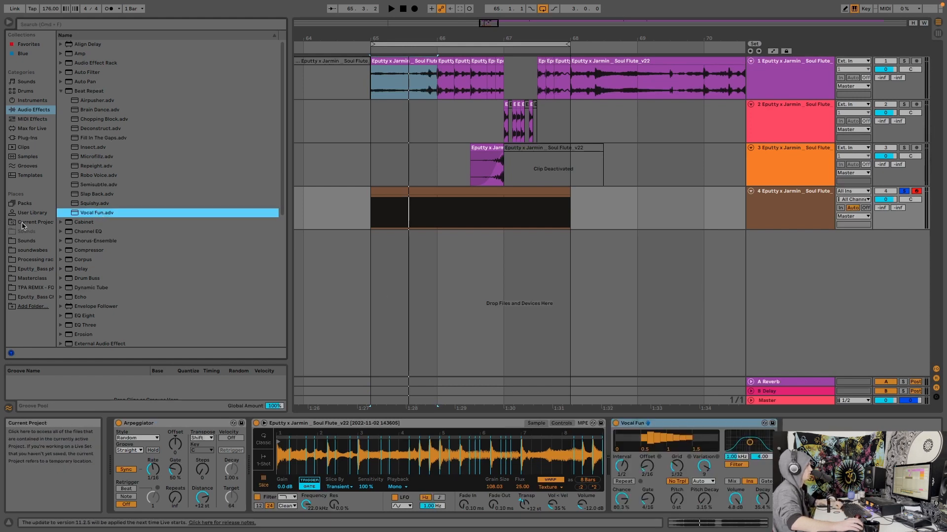
double_click(708, 504)
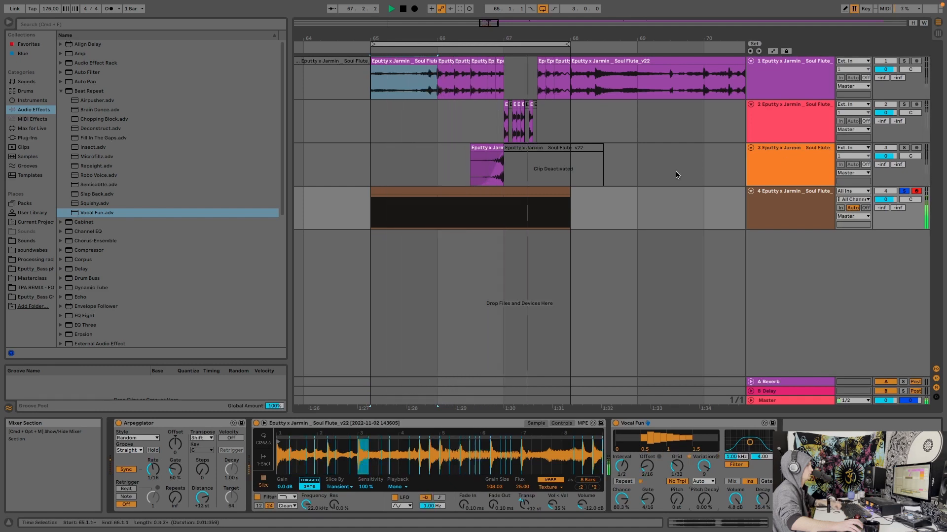
mouse_move(153, 469)
mouse_down()
mouse_move(153, 446)
mouse_move(153, 475)
mouse_move(153, 464)
mouse_up()
Step: Insert an audio track below track 4, set its input to Resampling, arm it, and keep track 4 soloed
click(801, 206)
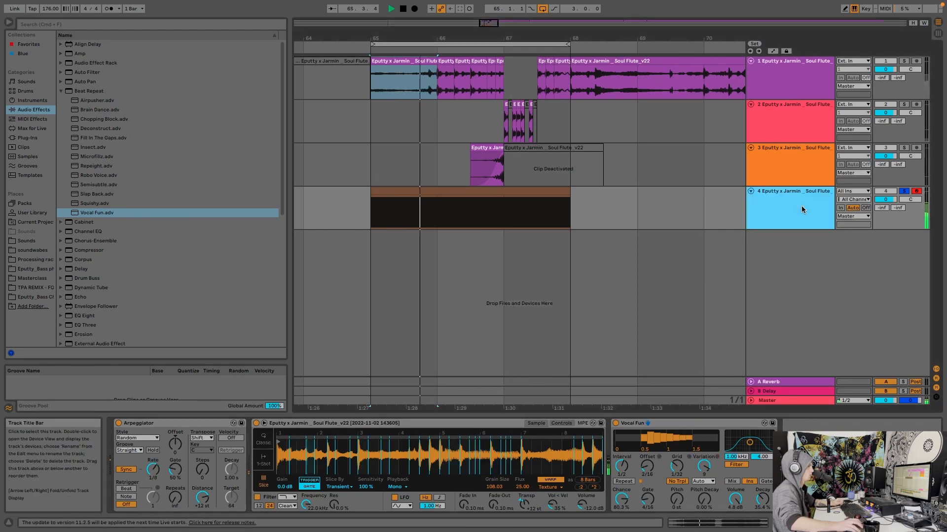
key(ctrl+t)
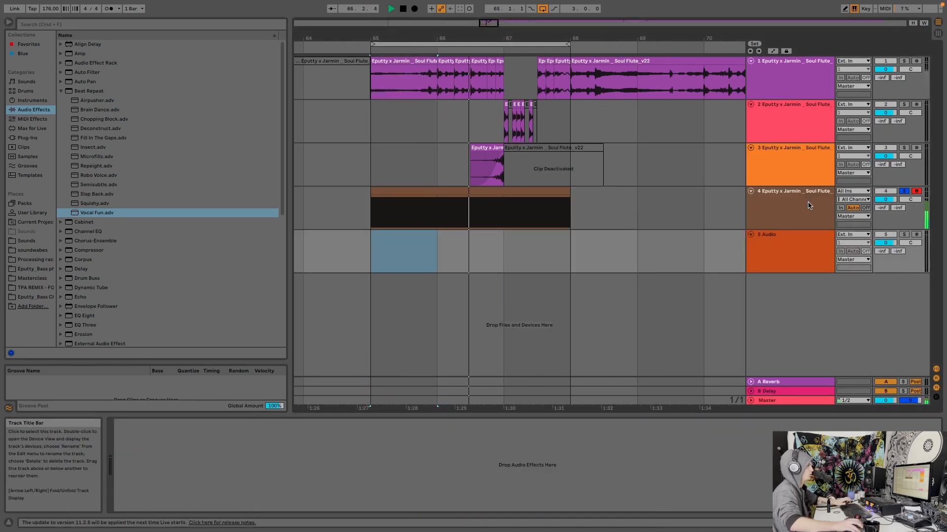
click(904, 191)
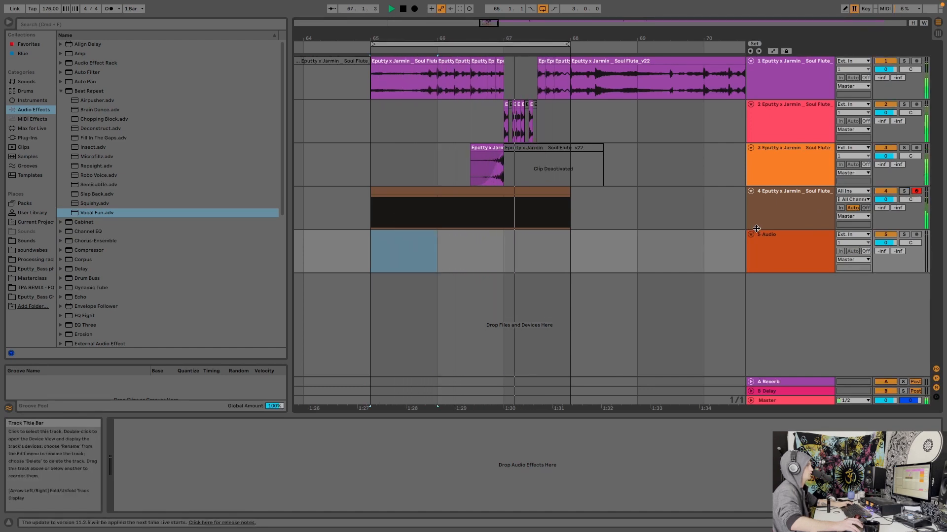
click(769, 217)
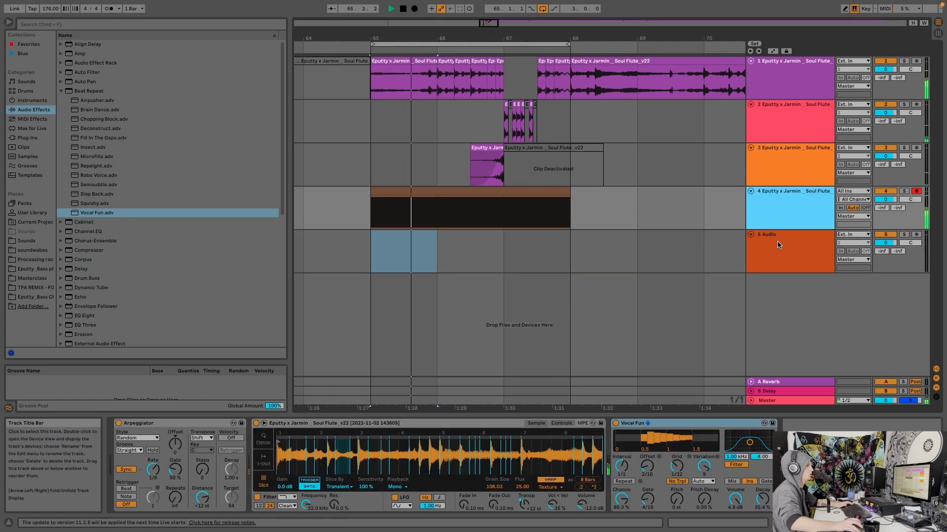
click(778, 247)
click(853, 234)
click(828, 258)
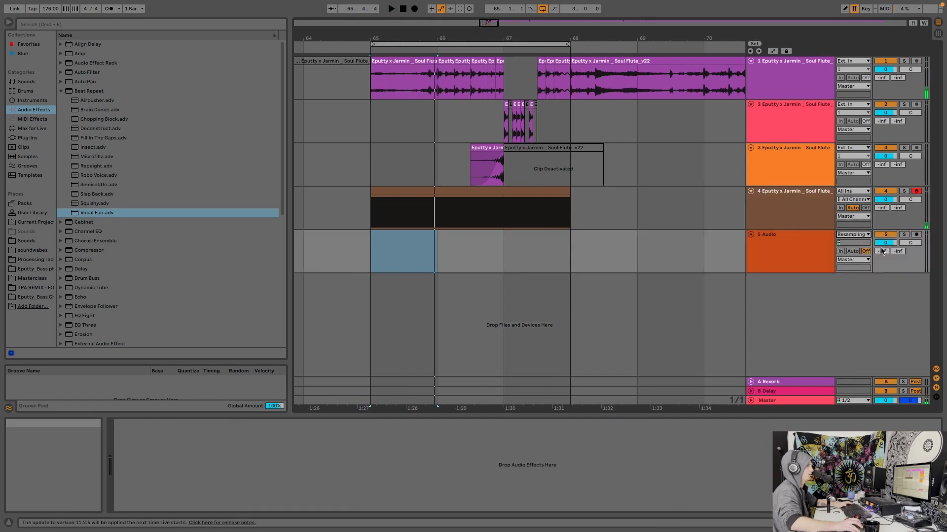
click(916, 234)
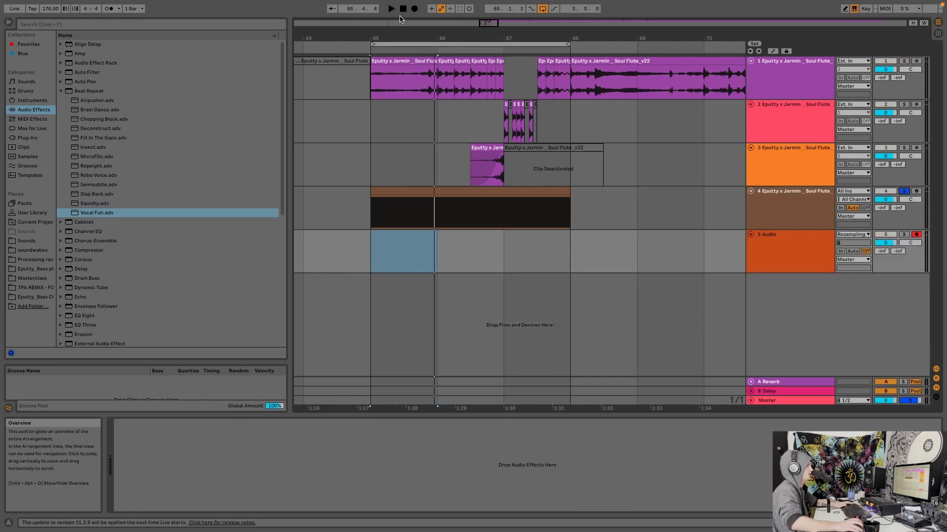
Step: Record looped resampling passes onto track 5 while varying the Arpeggiator's rate and gate and applying Simpler's *2 warp adjustment
key(F9)
click(831, 201)
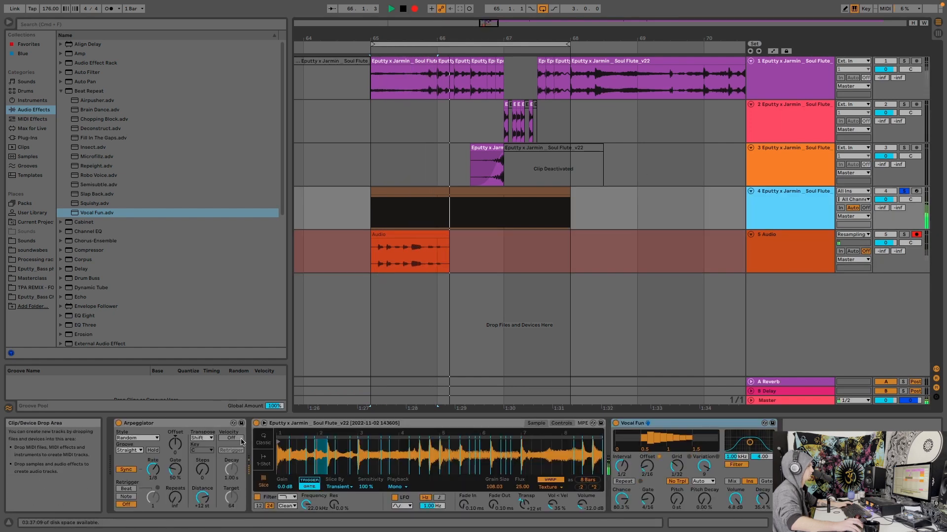
drag(153, 470, 147, 463)
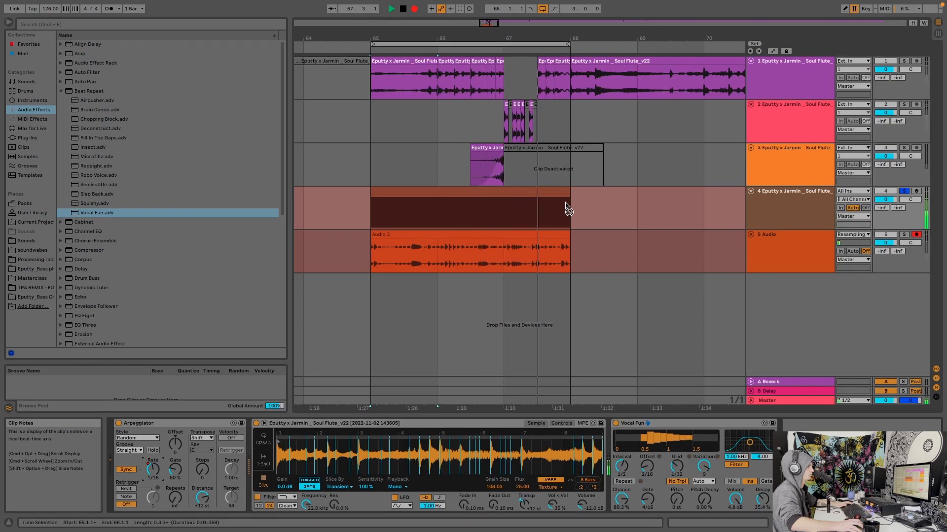
click(594, 487)
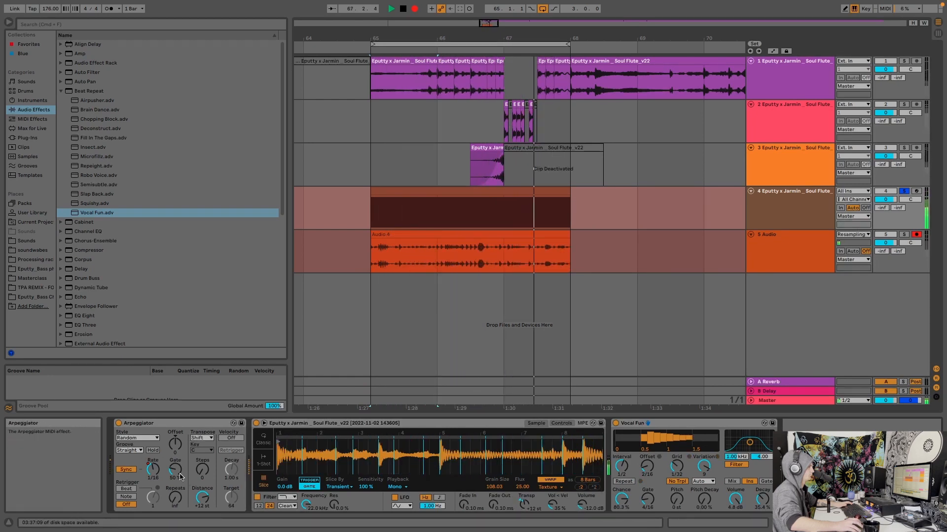
drag(175, 470, 153, 456)
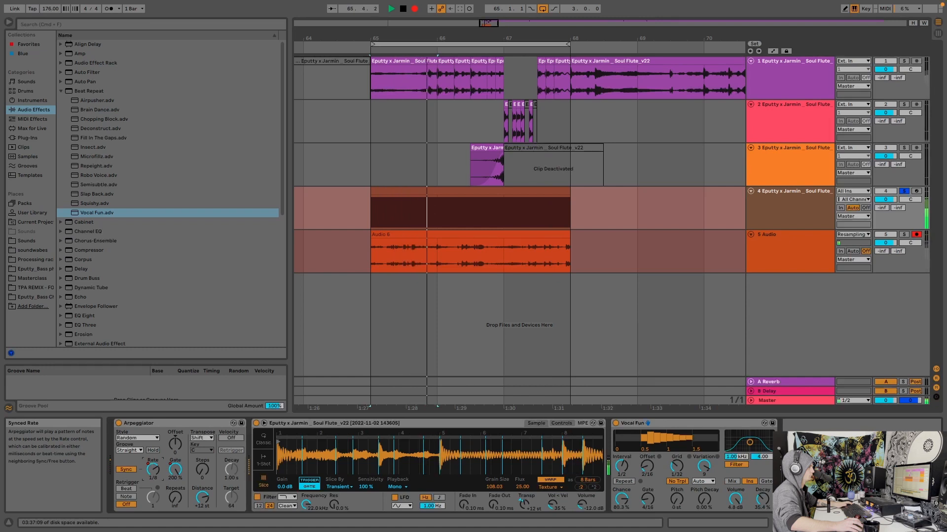
key(space)
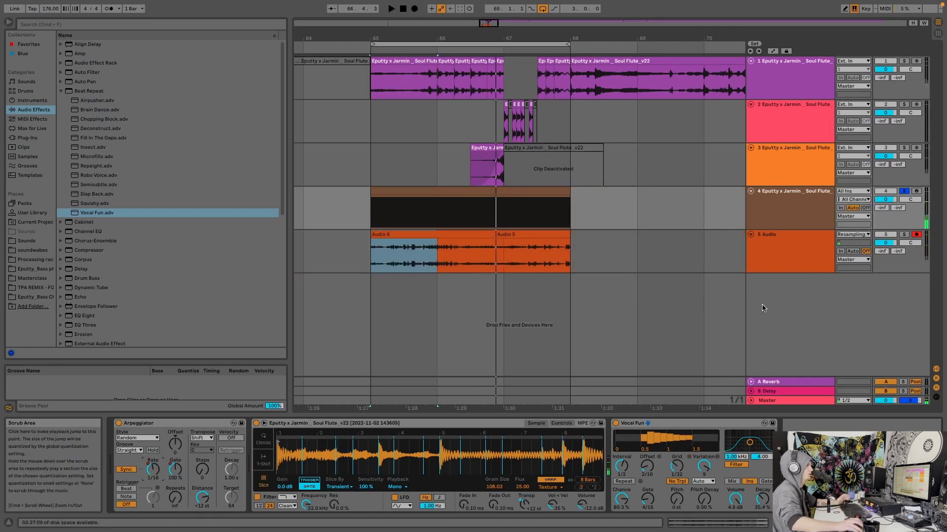
Step: Delete the Simpler track and duplicate the three-bar time range from 65.1.1 to 68.1.1 across all tracks
click(781, 211)
key(Delete)
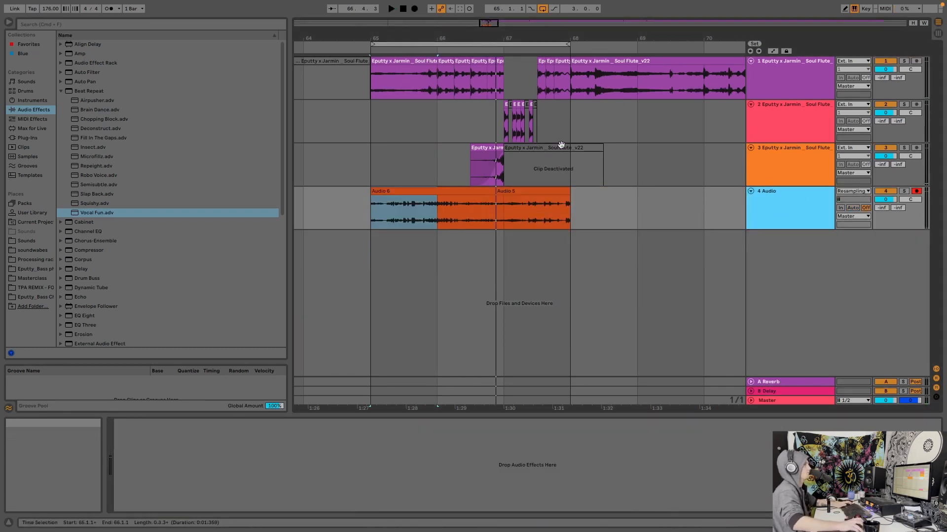
drag(570, 239, 353, 8)
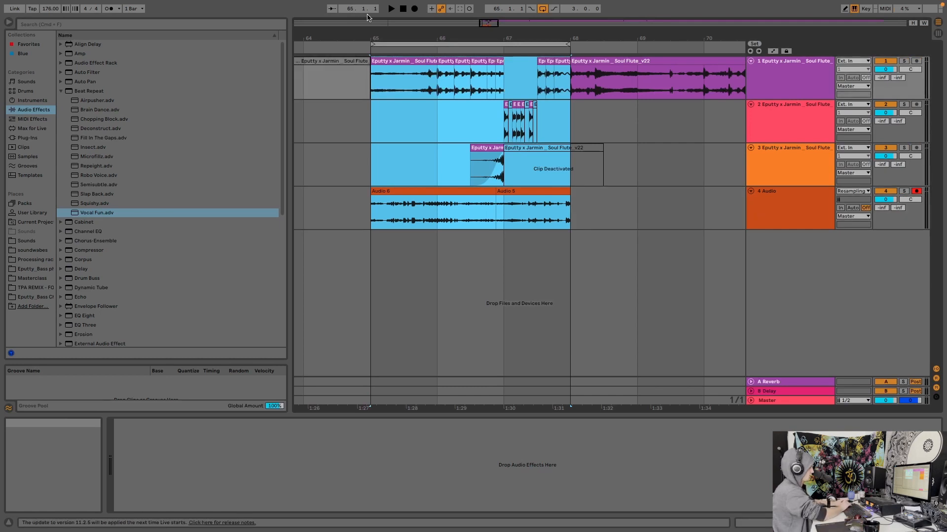
key(super+d)
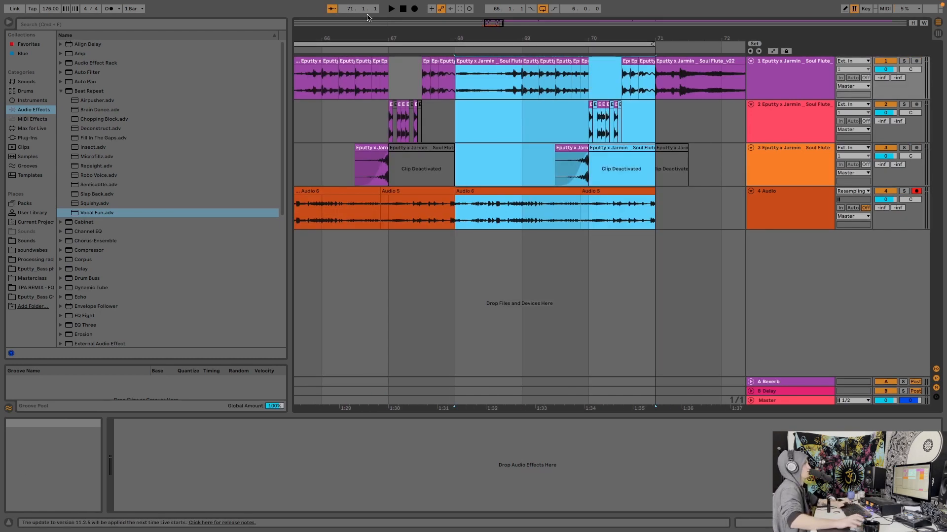
Step: Move the Audio 6 clip on track 4 from bar 65 to bar 68 and play the arrangement from bar 65
click(372, 198)
drag(328, 192, 535, 201)
drag(486, 38, 320, 44)
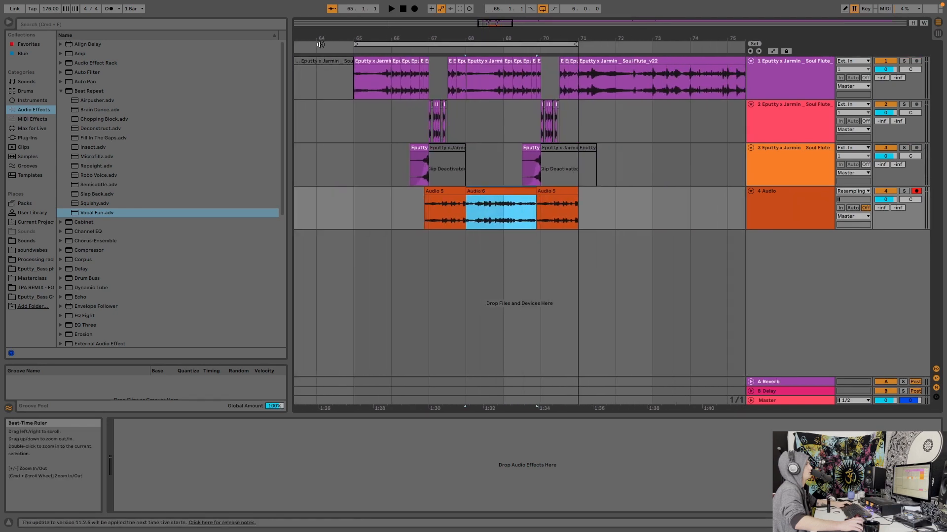
click(364, 61)
key(space)
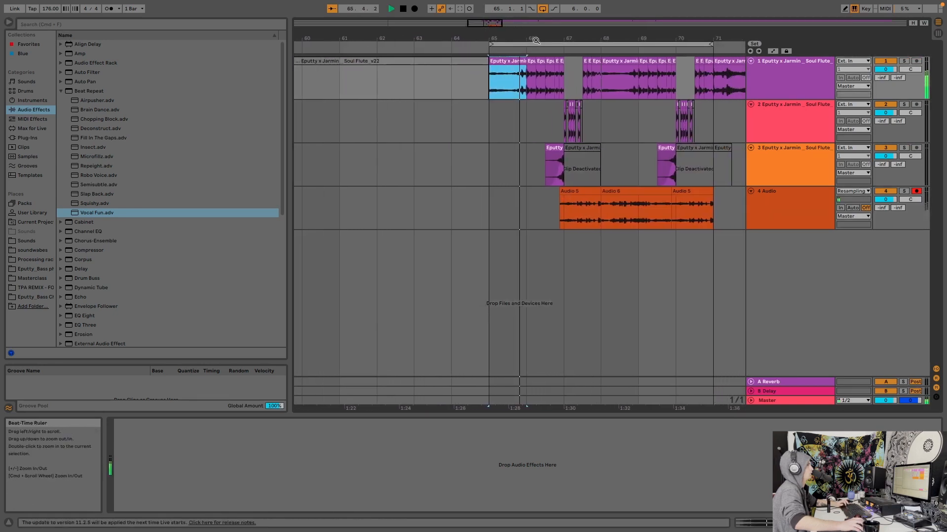
drag(536, 39, 416, 58)
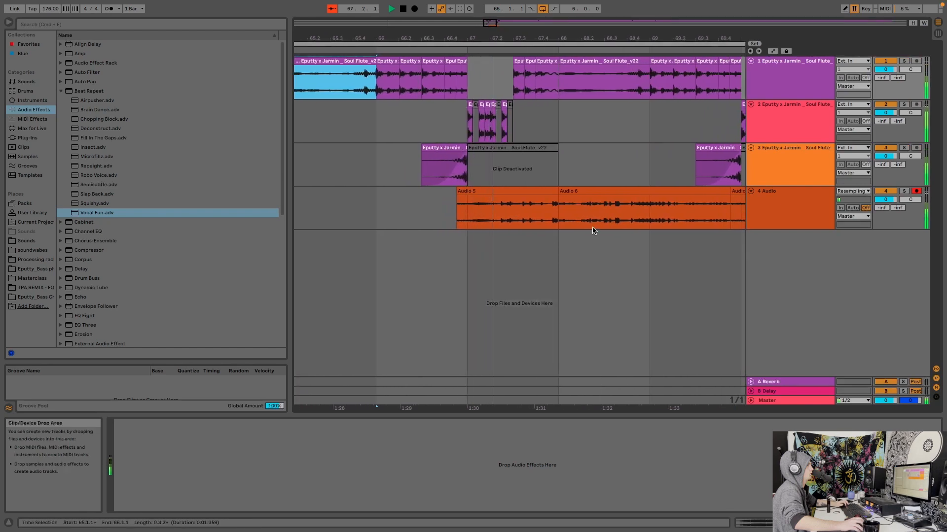
Step: Stop playback and delete the Audio 6 clip and the Audio 5 clip directly before it on track 4
key(space)
click(596, 191)
key(Delete)
click(532, 190)
key(Delete)
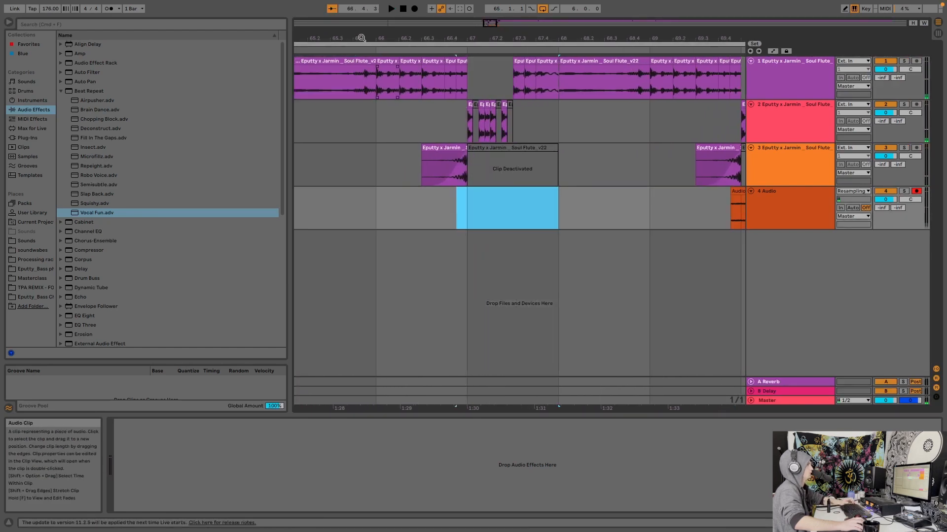
Step: Loop the two bars from 66.1.1 to 68.1.1 and play them back
drag(377, 120, 562, 120)
key(super+l)
key(space)
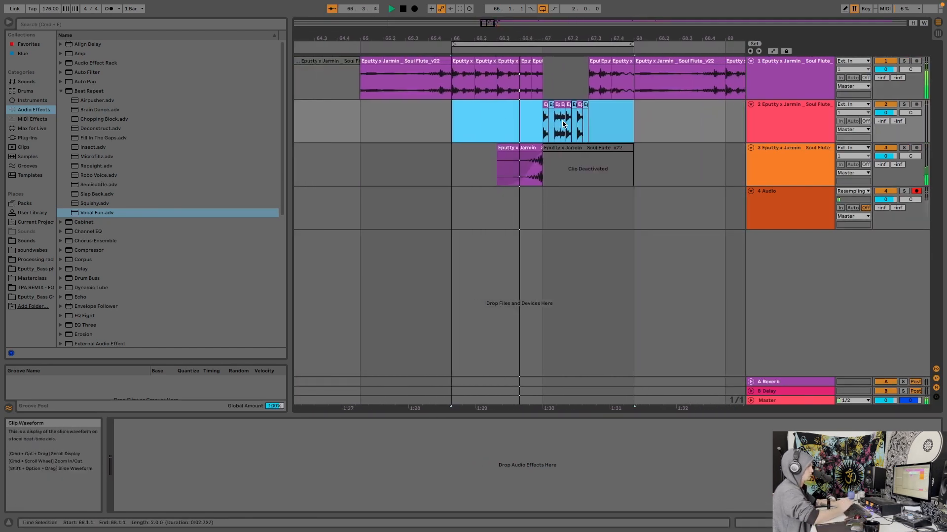
drag(553, 38, 481, 24)
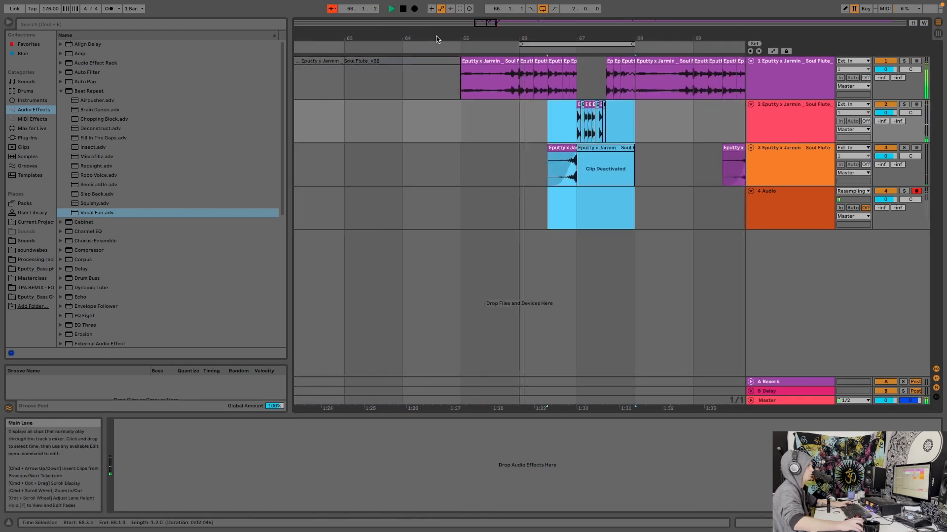
drag(436, 40, 498, 47)
key(space)
Step: Delete the clips on tracks 1 to 3 between 68.1.1 and 71.3.1
drag(560, 199, 688, 75)
drag(708, 170, 556, 71)
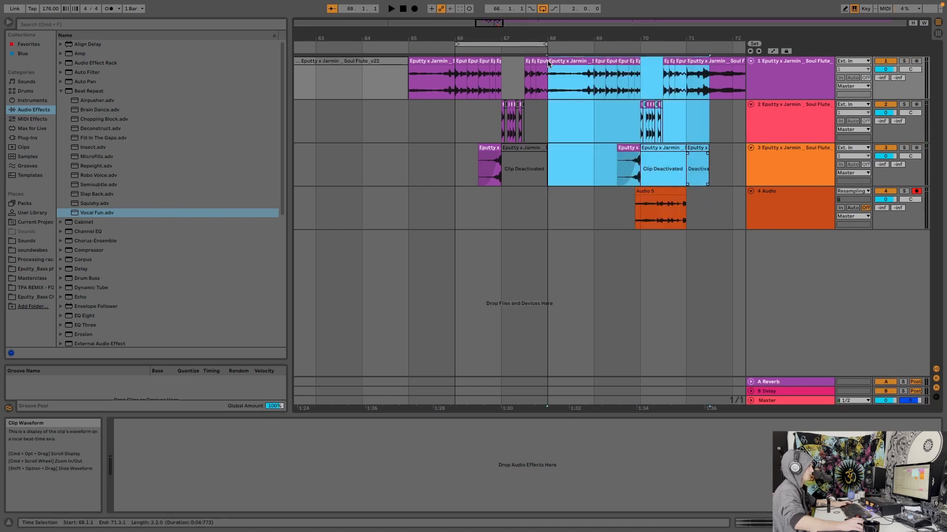
key(alt+super+e)
key(alt+super+e)
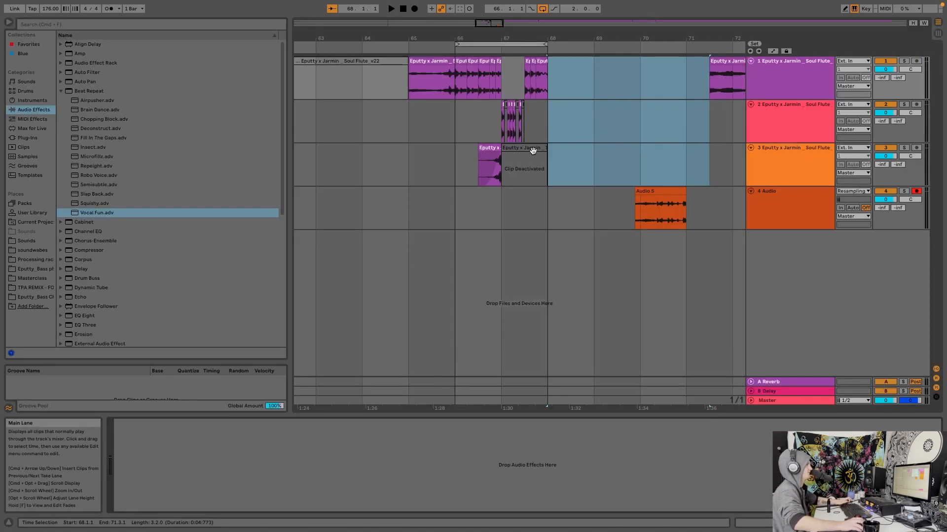
Step: Duplicate the range from 66.1.1 to 68.1.1 on tracks 1 to 3 and extend the loop to four bars
scroll(533, 151, right, 2)
drag(513, 169, 417, 10)
key(super+d)
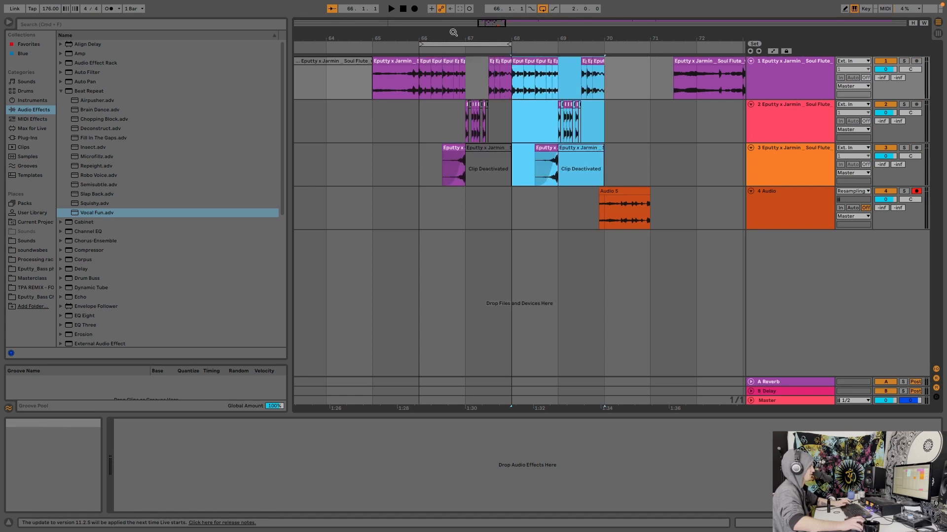
key(space)
drag(511, 39, 739, 44)
key(space)
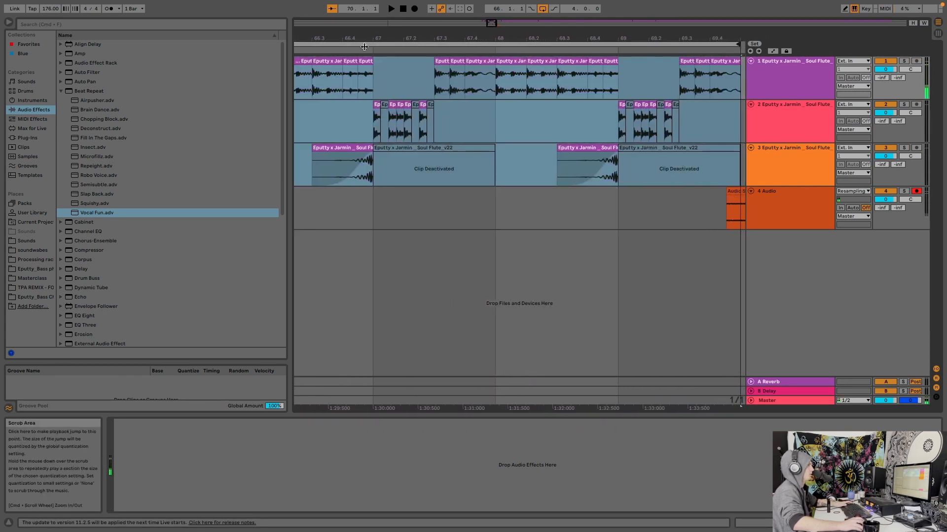
Step: Audition the short track 1 chops around 67.3 and 67.4 within the looped section
click(476, 61)
key(space)
key(space)
key(space)
key(space)
click(477, 61)
scroll(490, 62, left, 2)
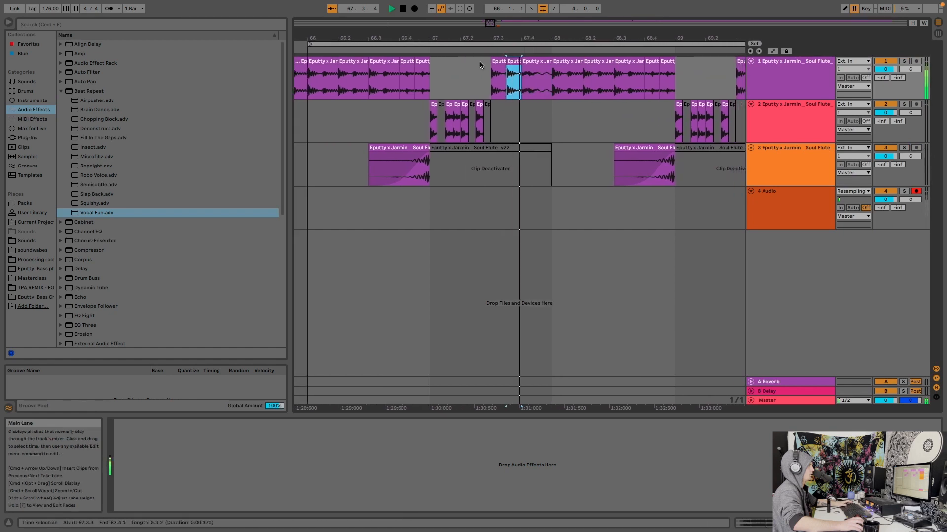
scroll(502, 63, right, 2)
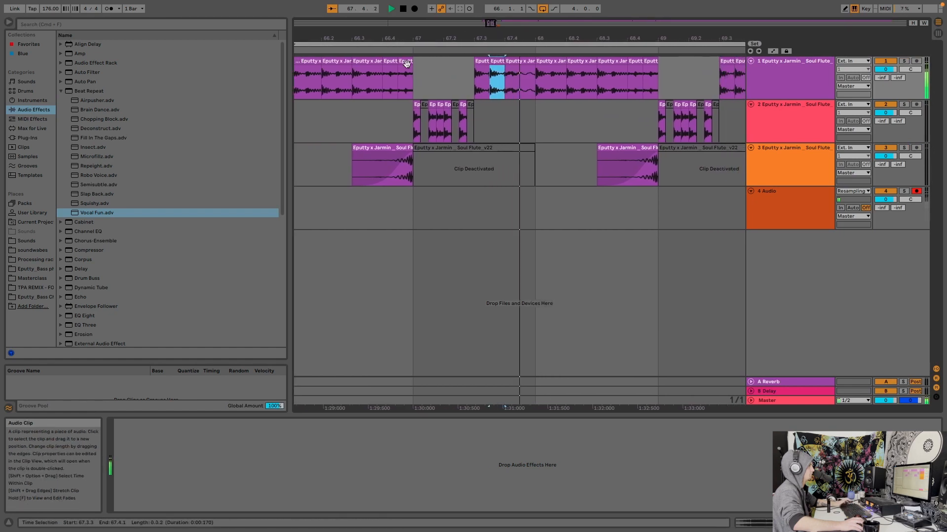
click(461, 61)
key(space)
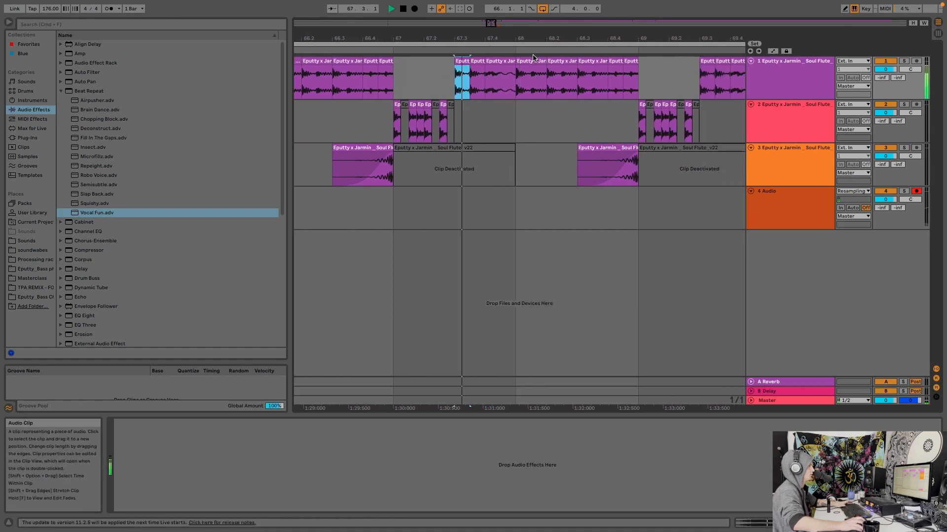
Step: Play the duplicated section and delete the track 3 clip between 68.3.1 and 69.1.1
mouse_move(549, 38)
mouse_down()
mouse_move(383, 36)
mouse_move(370, 48)
mouse_up()
key(space)
key(space)
click(478, 171)
click(466, 148)
key(Delete)
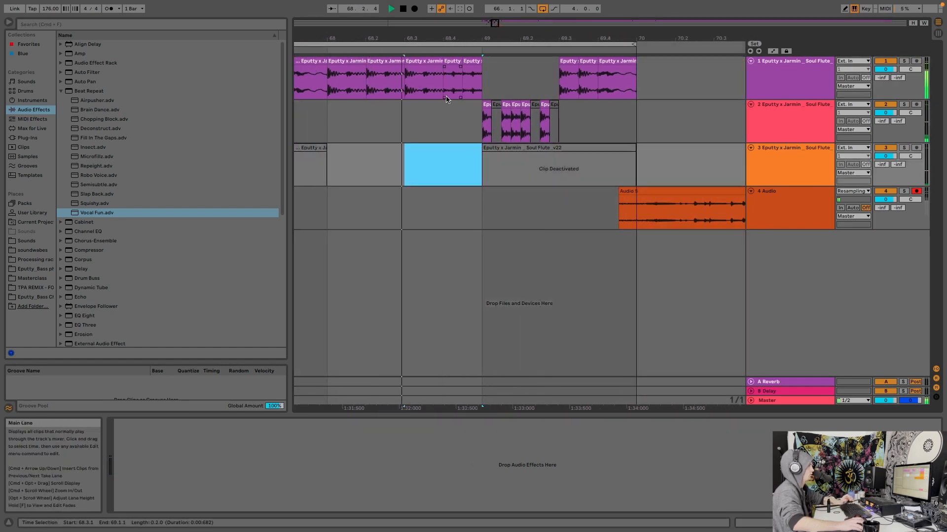
Step: Consolidate the track 1 clips from 68.2.1 to 69.1.1 and transpose the resulting clip upward
drag(368, 92, 491, 91)
key(super+j)
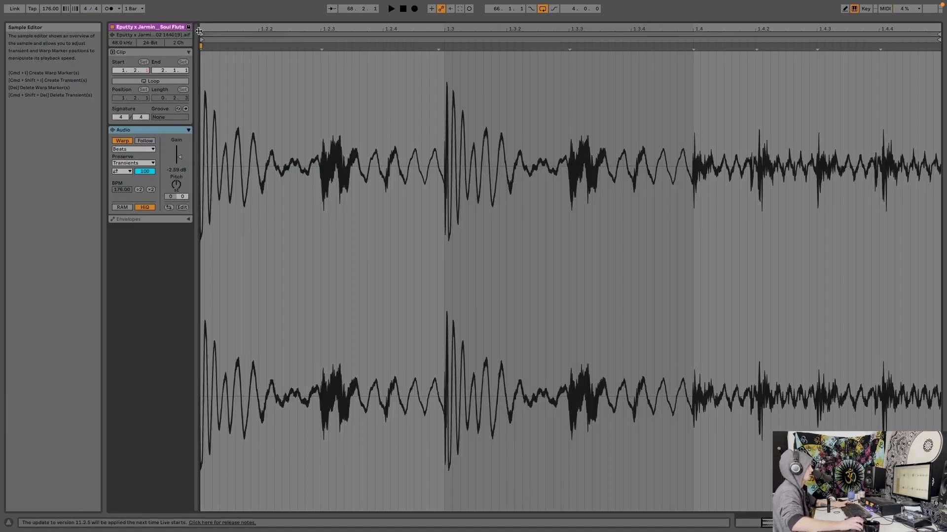
drag(176, 185, 176, 165)
key(space)
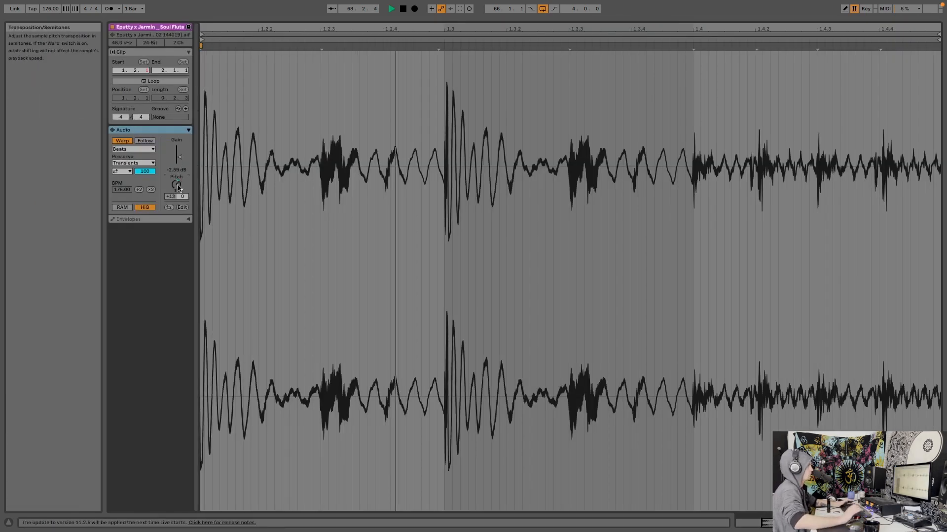
Step: Halve the consolidated clip's warp tempo to 88 BPM and listen to the faster playback
key(space)
click(141, 191)
key(space)
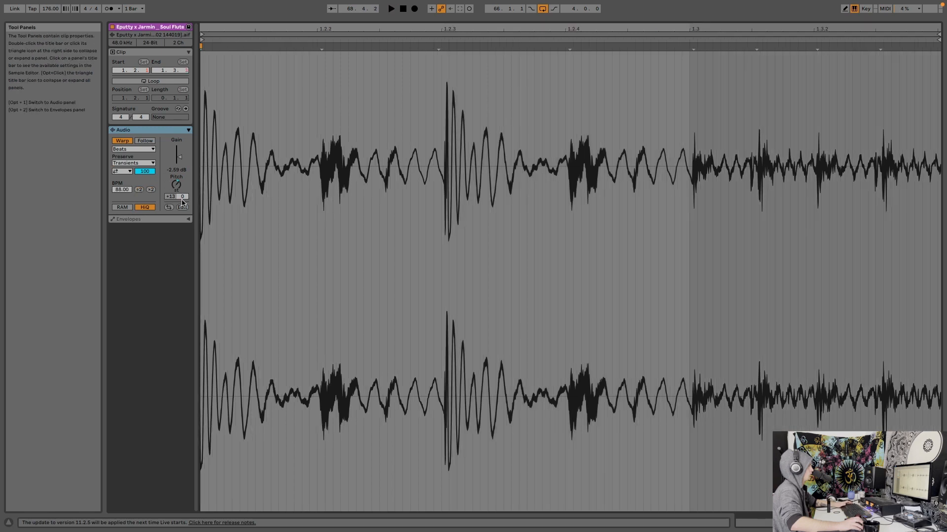
click(178, 188)
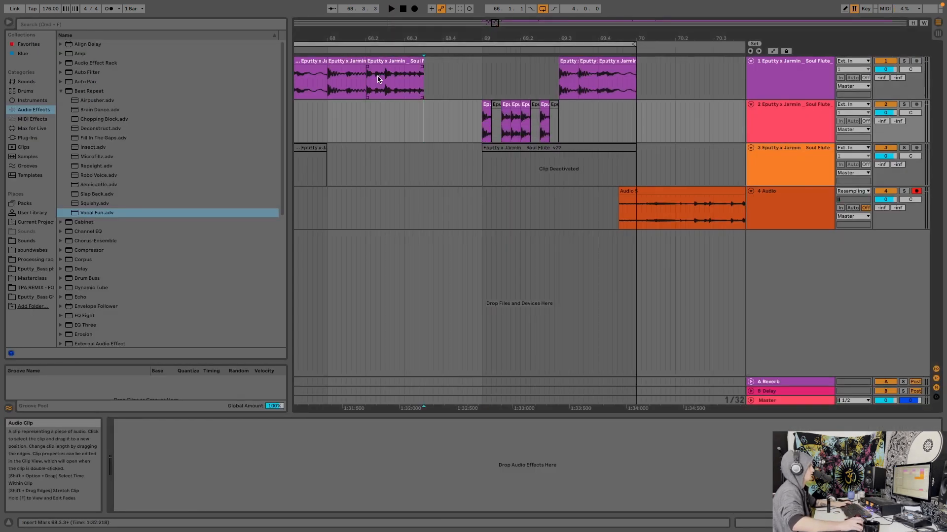
Step: Duplicate the opening sixteenth-note slice of the track 1 clip at 68.2.1 three times in a row
scroll(378, 90, up, 5)
drag(379, 89, 363, 89)
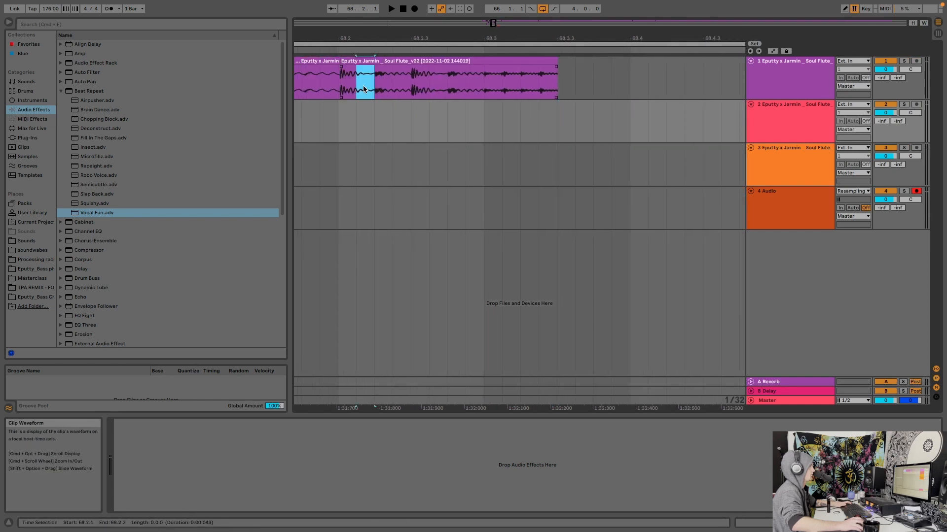
click(353, 62)
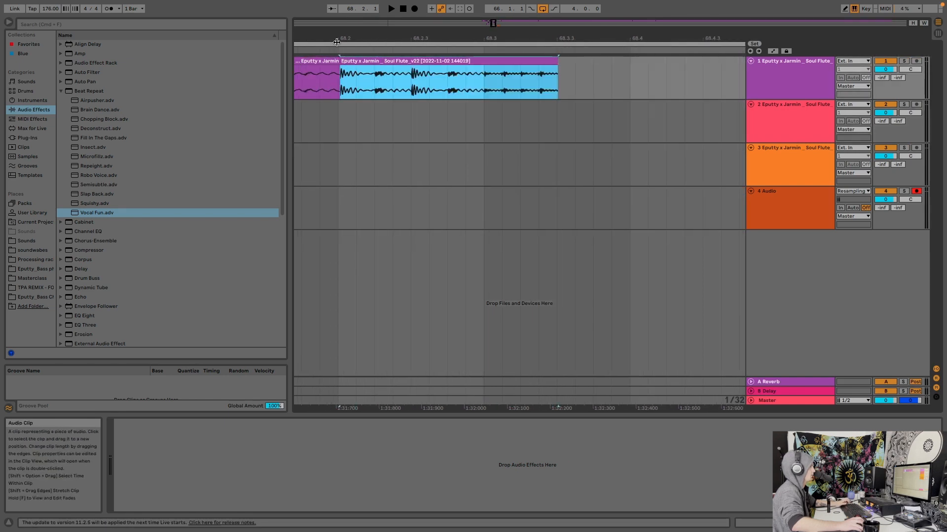
drag(340, 38, 351, 66)
drag(471, 85, 353, 84)
key(super+d)
key(super+d)
key(super+d)
drag(460, 33, 482, 5)
Step: Play the arrangement from 67.4.1 to check the repeated slices on track 1
click(376, 124)
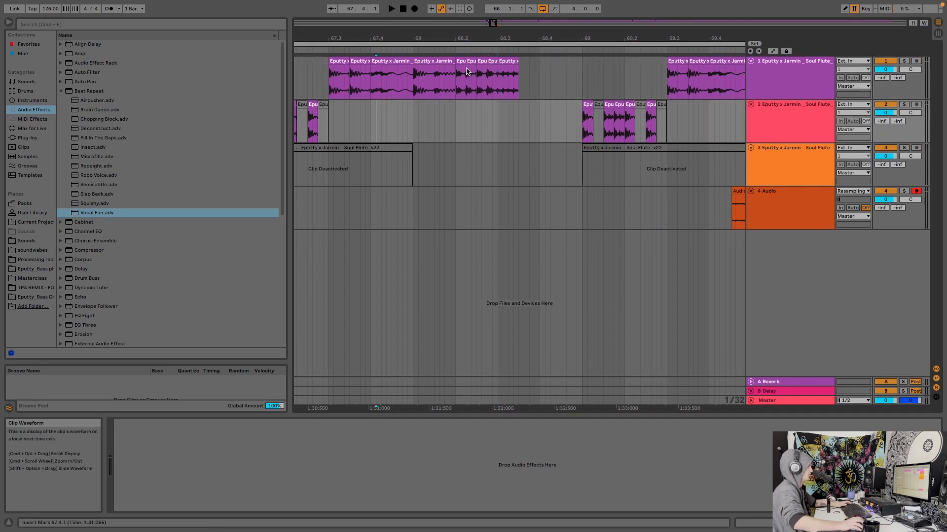
key(space)
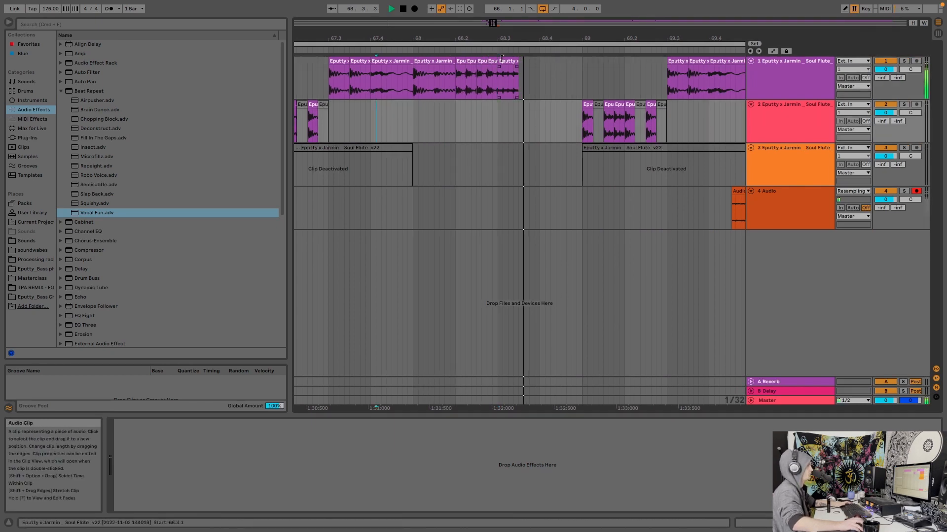
key(space)
key(space)
drag(500, 34, 500, 54)
key(space)
key(space)
Step: Set the warp mode of the four repeated track 1 slices to Re-Pitch and play from 68.1.1
mouse_move(419, 94)
mouse_down()
mouse_move(486, 94)
mouse_move(366, 92)
mouse_up()
key(space)
key(shift+Tab)
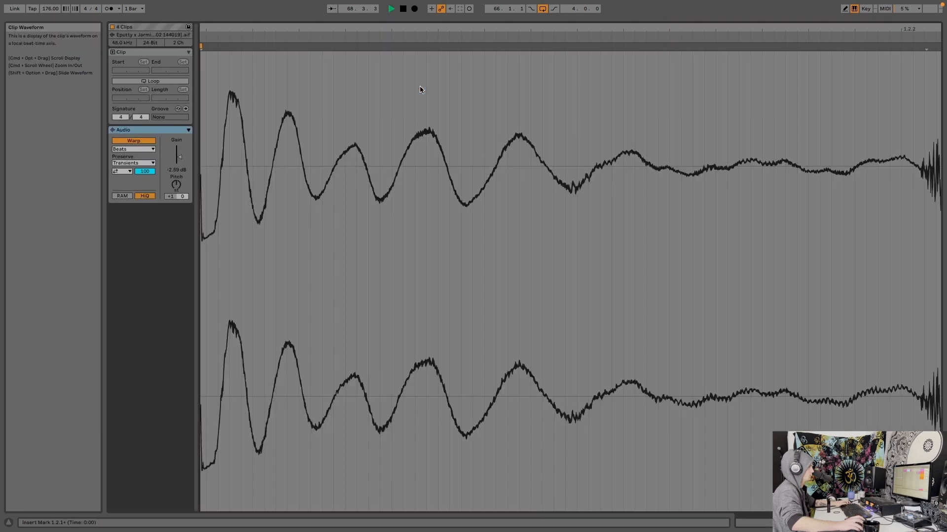
key(space)
key(space)
click(135, 162)
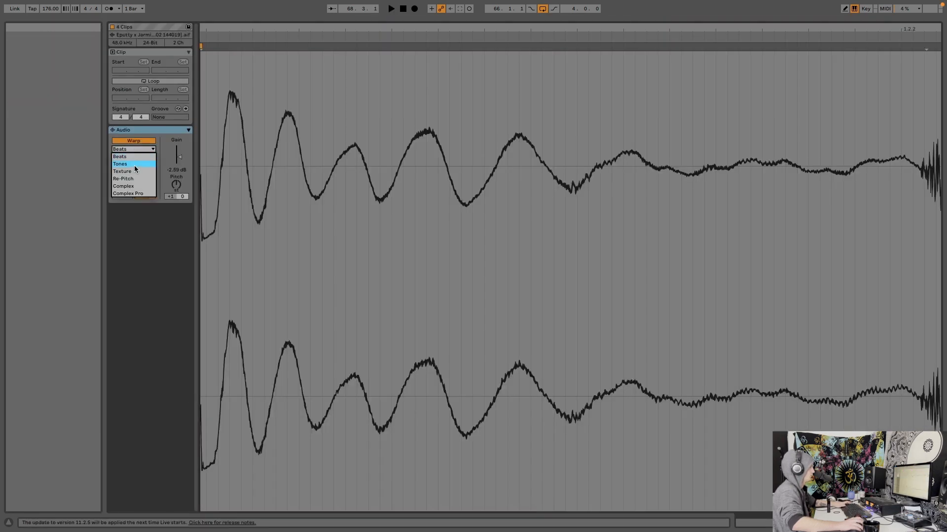
click(134, 178)
key(shift+Tab)
key(space)
click(346, 111)
key(space)
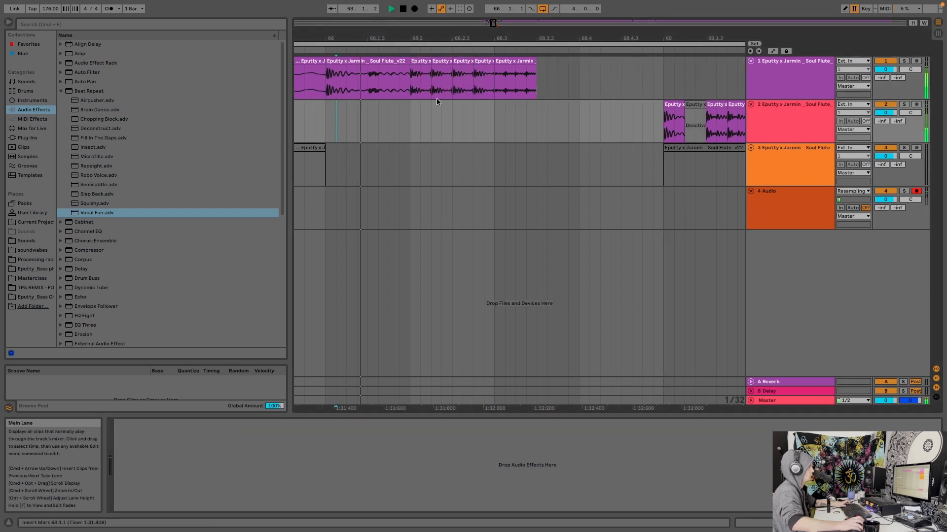
Step: Audition the longer track 1 clip that follows the repeated slices, including the portion around 68.4.1
key(space)
drag(491, 39, 537, 67)
key(space)
key(space)
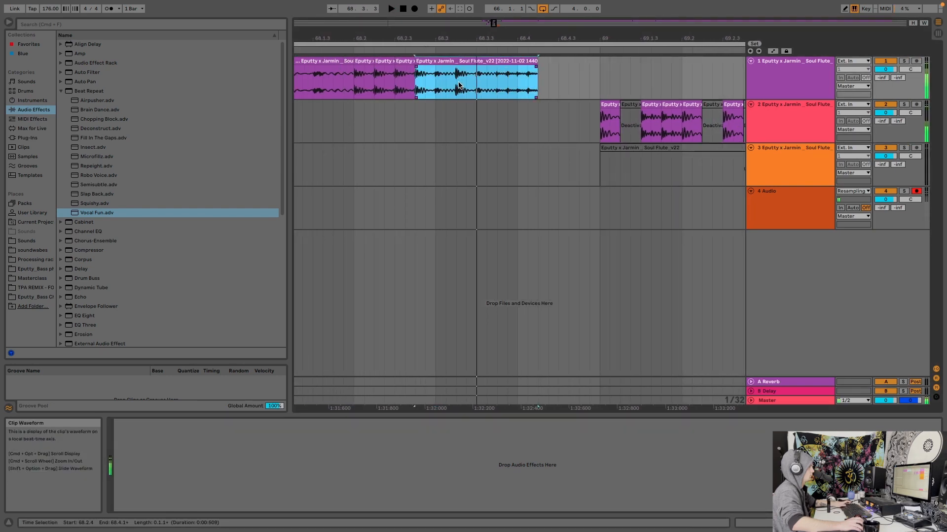
key(space)
key(space)
key(space)
drag(456, 89, 517, 90)
key(space)
key(space)
key(space)
key(space)
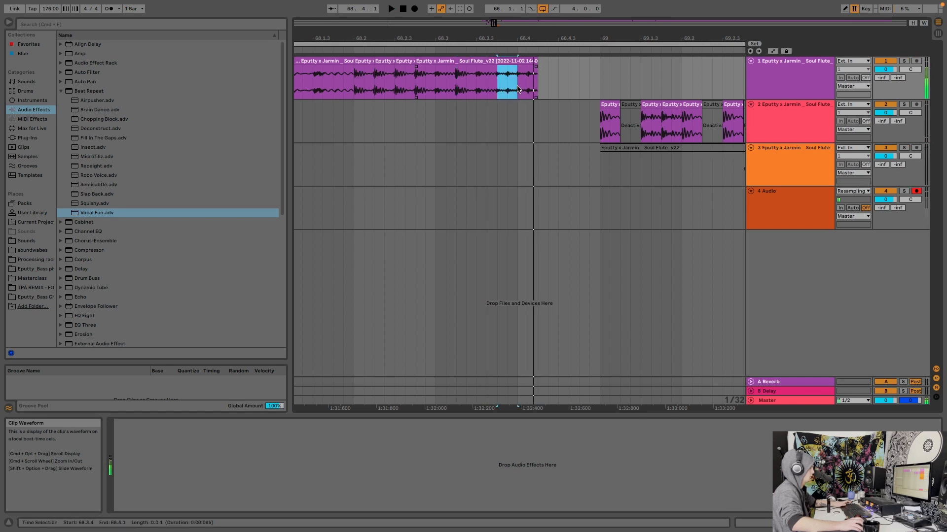
key(space)
Step: Delete the remaining track 1 audio after the four repeated slices, starting at 68.3.1
drag(567, 34, 530, 25)
drag(538, 69, 435, 67)
key(Delete)
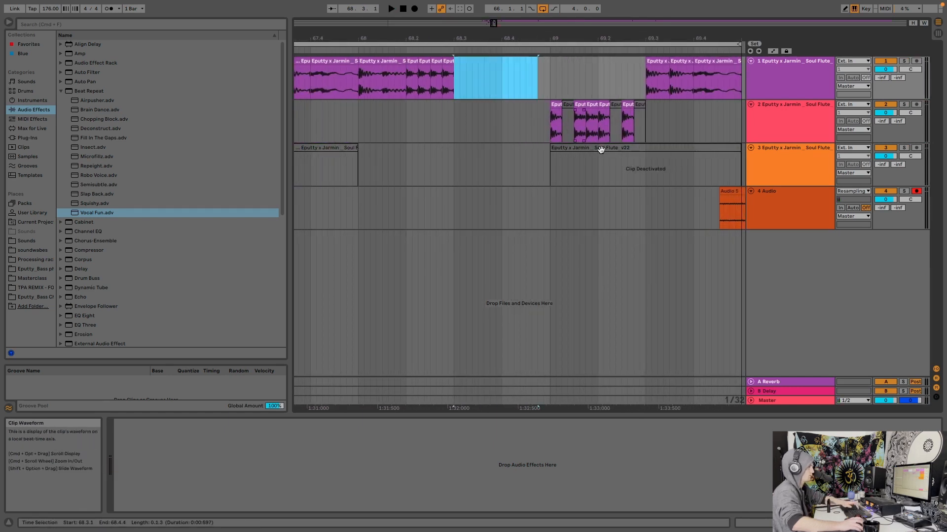
Step: Move the Audio 5 clip on track 4 to 68.3.1 and trim its end to 69.1.1
drag(735, 190, 469, 199)
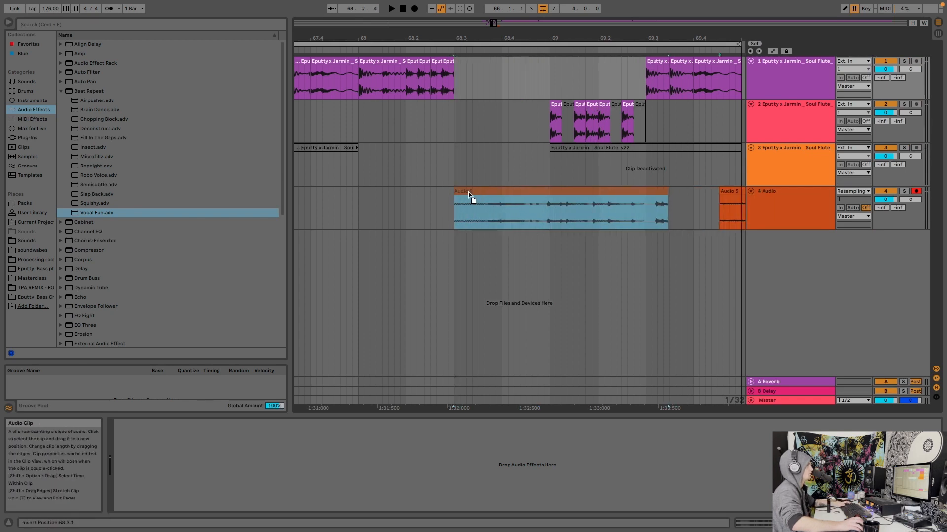
key(space)
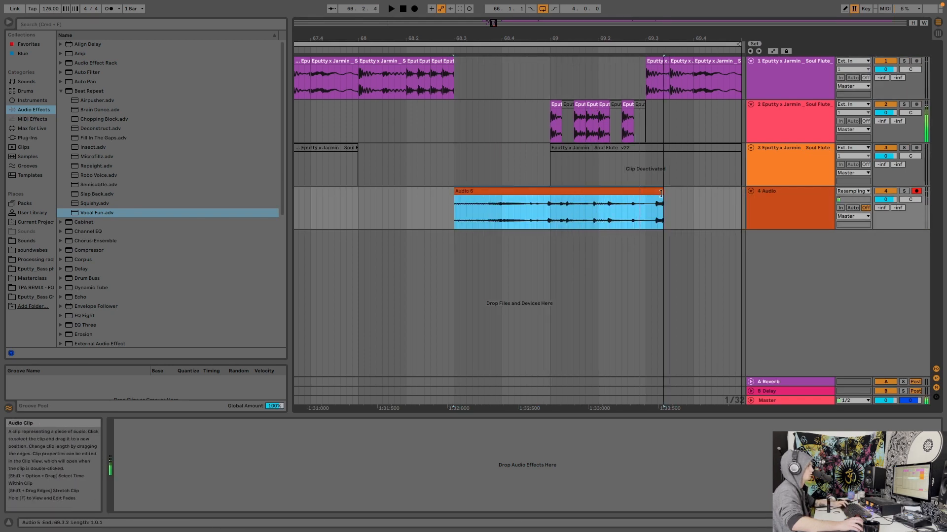
drag(668, 197, 644, 197)
mouse_move(454, 192)
mouse_down()
mouse_move(472, 192)
mouse_move(454, 192)
mouse_up()
key(space)
key(space)
drag(641, 191, 550, 197)
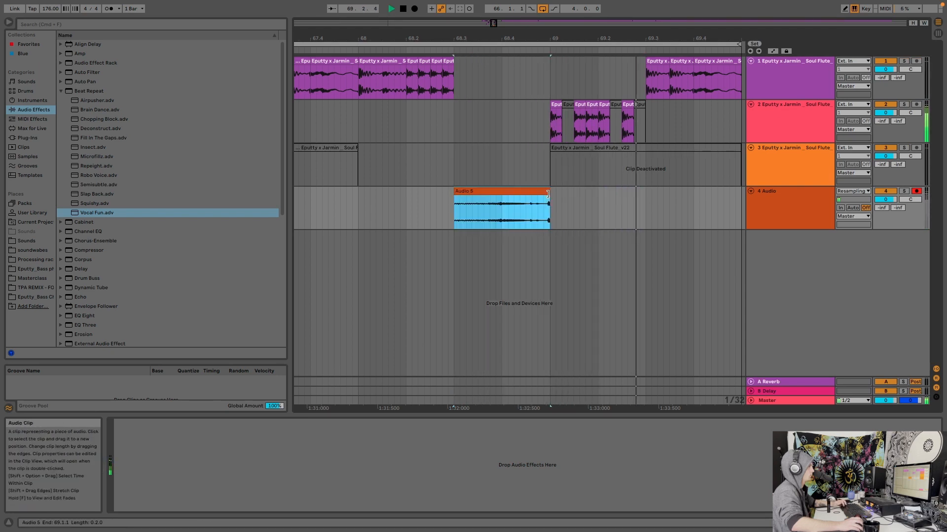
key(space)
key(space)
Step: Delete the last track 1 clip between 69.4.1 and 70.1.1 and check the playback
drag(644, 33, 475, 47)
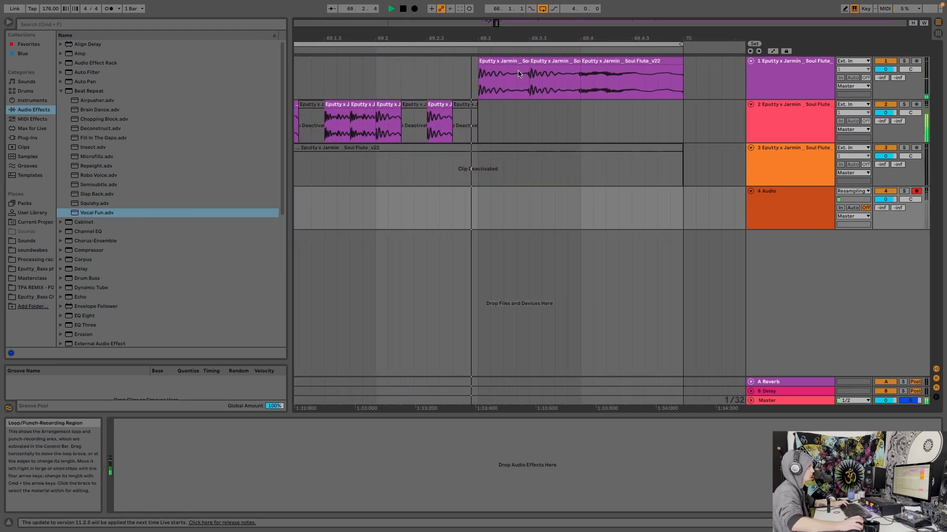
click(595, 62)
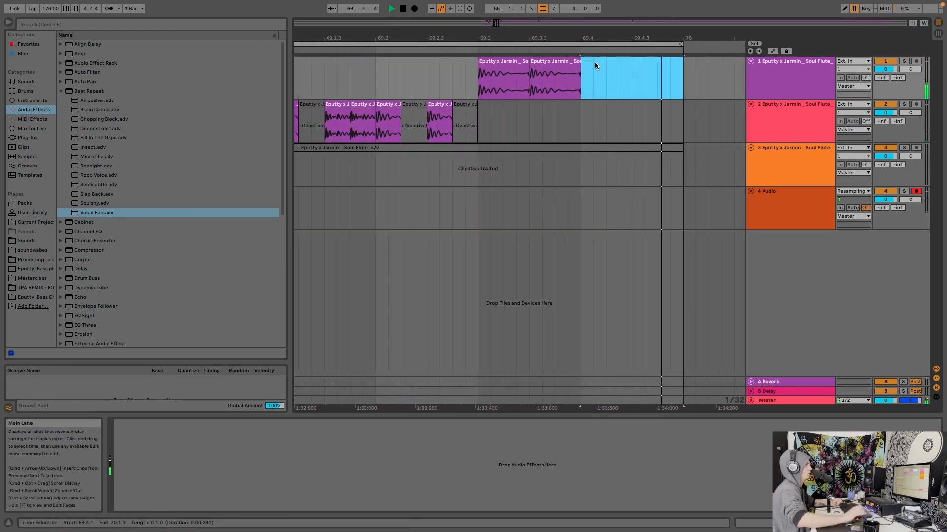
key(Delete)
key(space)
Step: Place an Audio 5 clip at 69.4.1 on track 4, trimmed to 70.1.1, and duplicate it as a deactivated clip directly after
drag(506, 37, 506, 18)
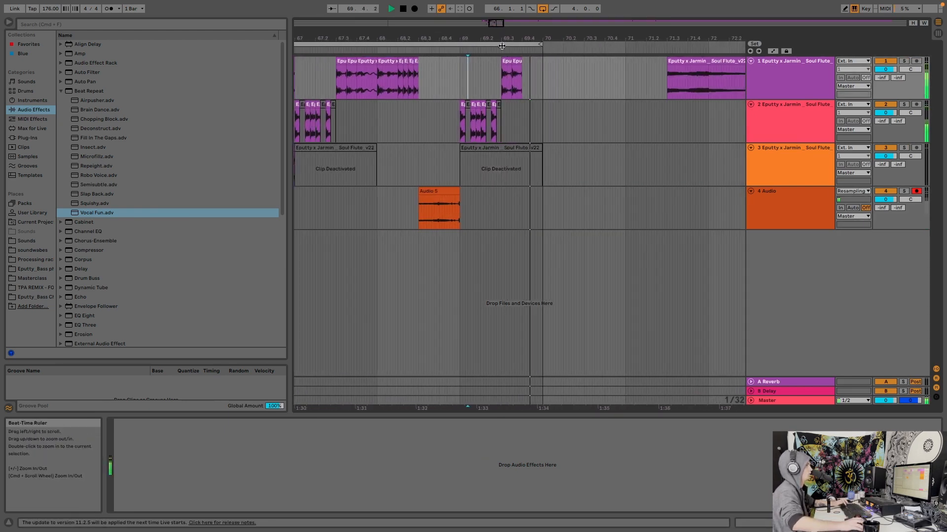
drag(438, 193, 542, 199)
drag(536, 35, 527, 79)
drag(510, 196, 496, 196)
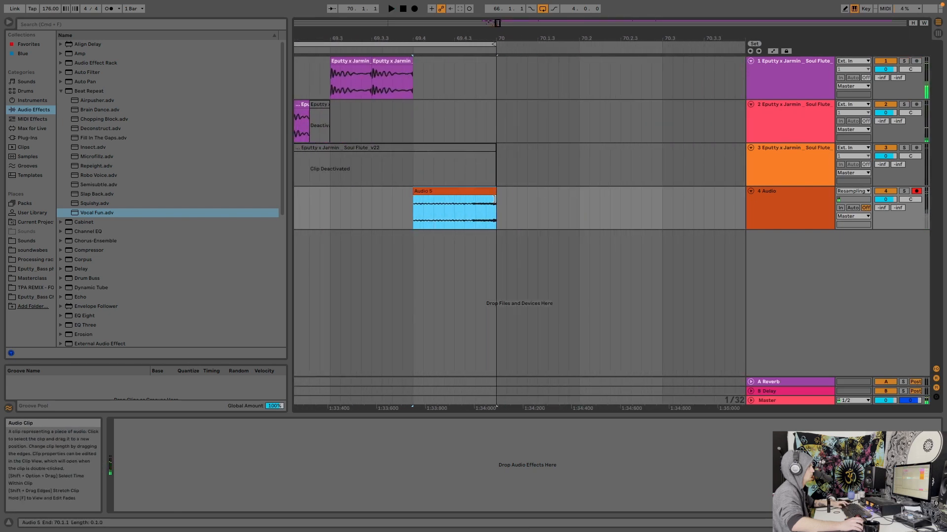
key(super+d)
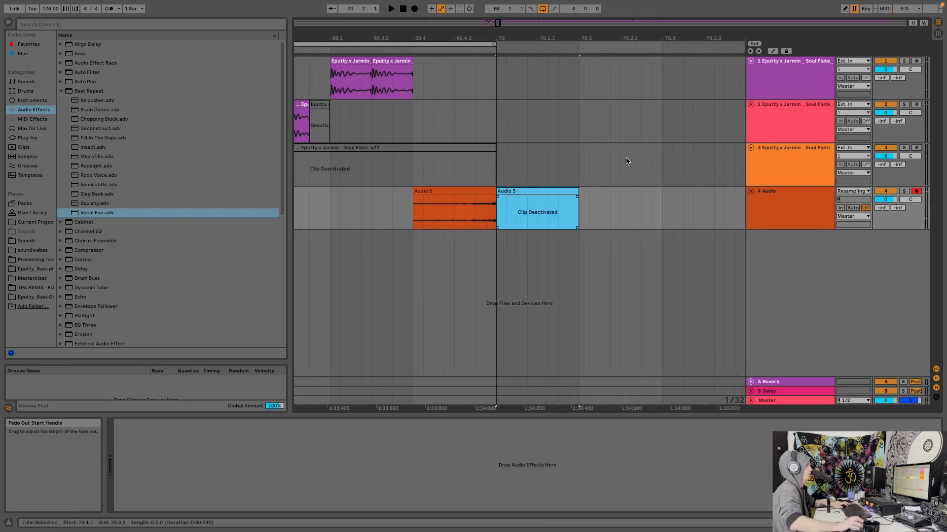
Step: Open the Audio 5 clip at 69.4.1 on track 4, extend its loop start back to 1.1.1 and enable looping
double_click(476, 192)
drag(486, 30, 814, 28)
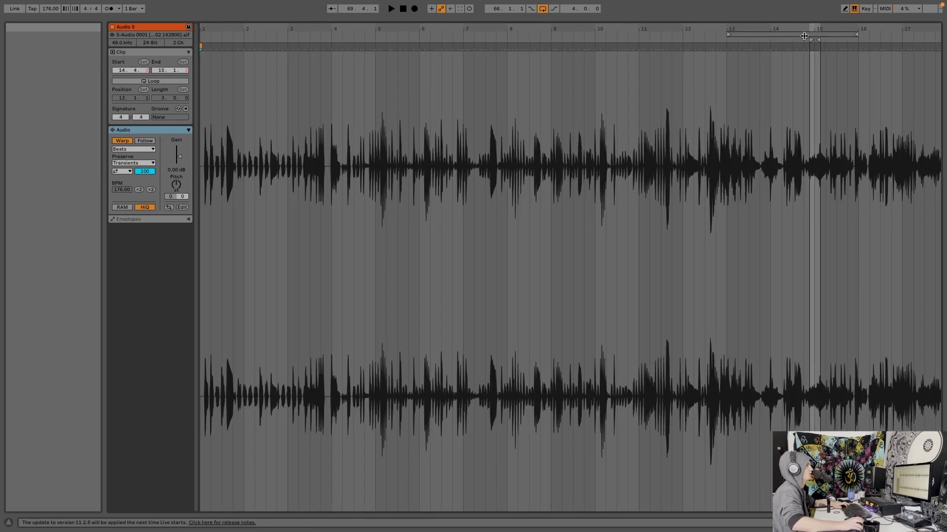
click(811, 40)
key(space)
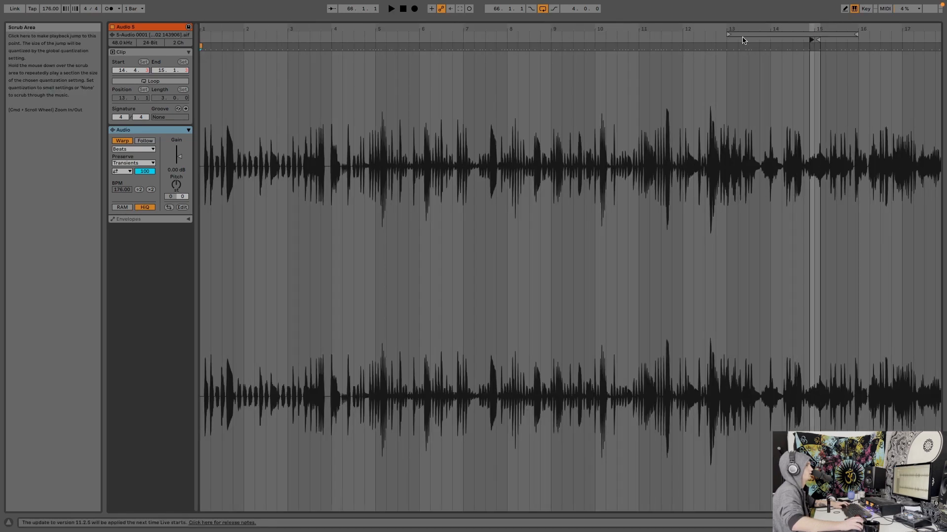
drag(728, 35, 201, 35)
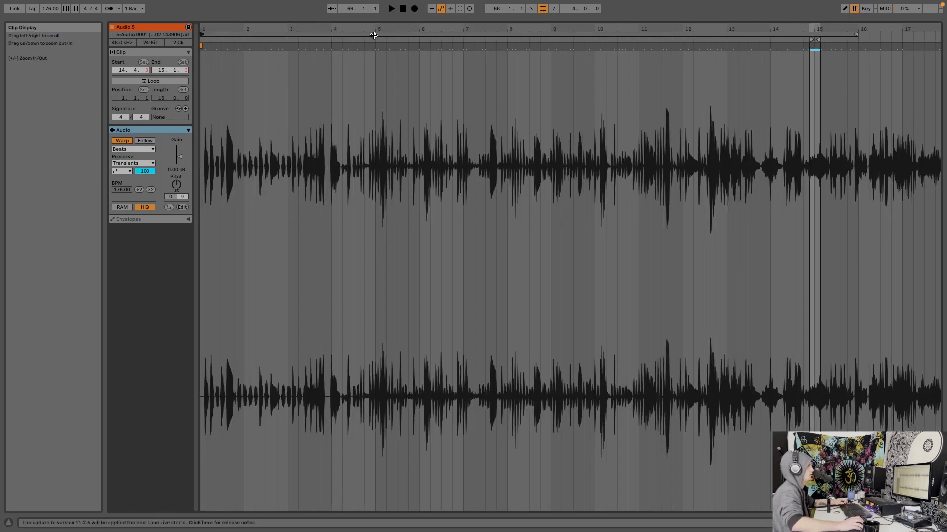
click(374, 35)
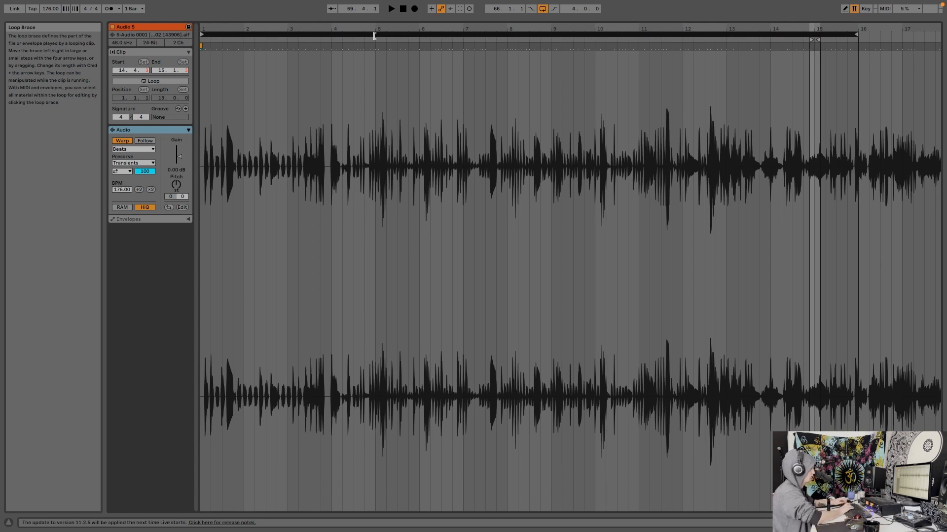
key(super+l)
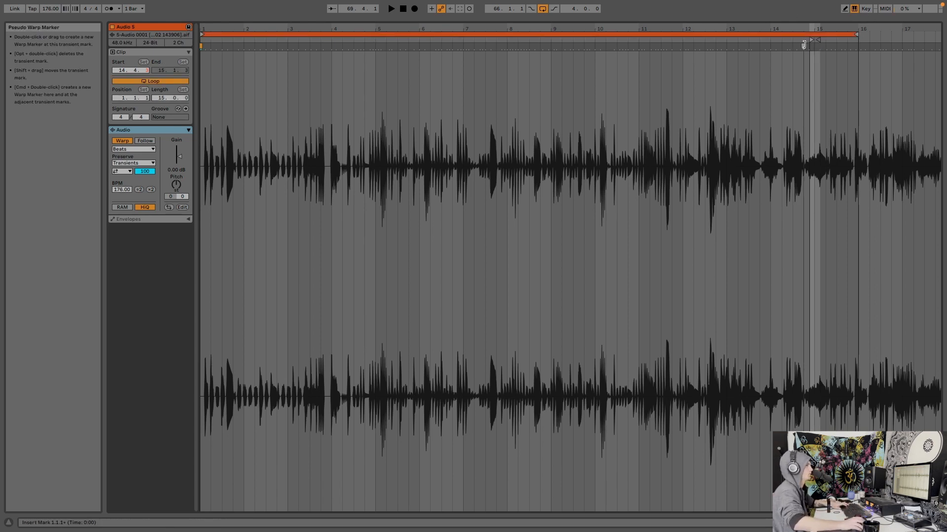
Step: Move the Audio 5 clip's start marker back to around bar 11 of the recording and play the arrangement to check it
mouse_move(811, 40)
mouse_down()
mouse_move(623, 60)
mouse_move(657, 52)
mouse_up()
key(space)
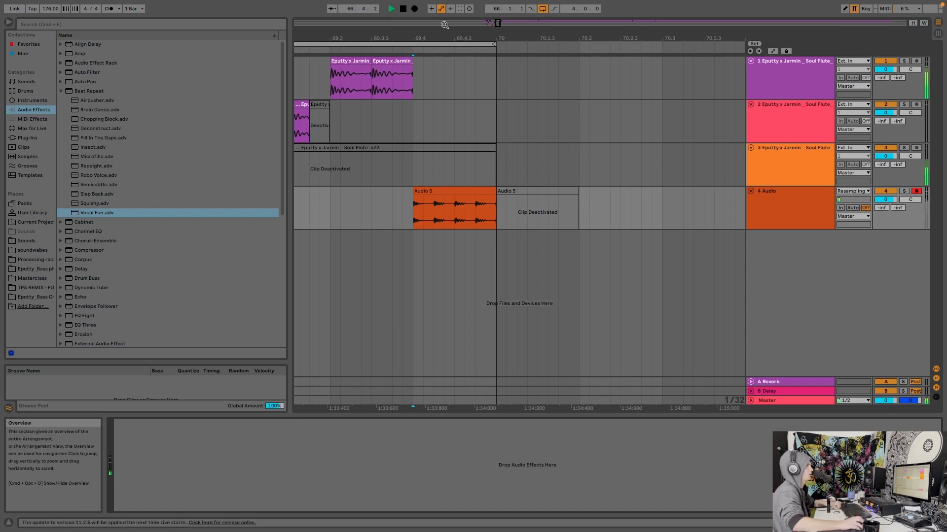
drag(458, 46, 578, 27)
key(space)
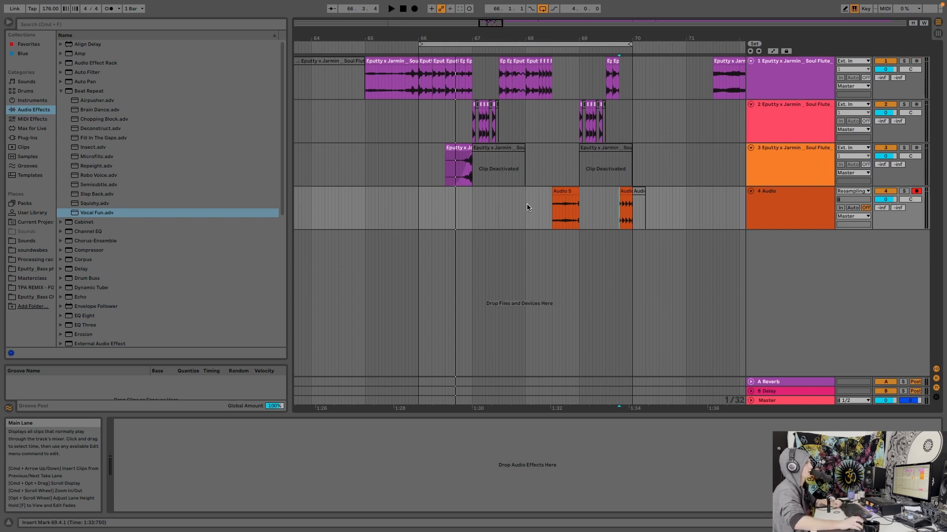
Step: Insert a new audio track below track 4
right_click(636, 248)
click(797, 216)
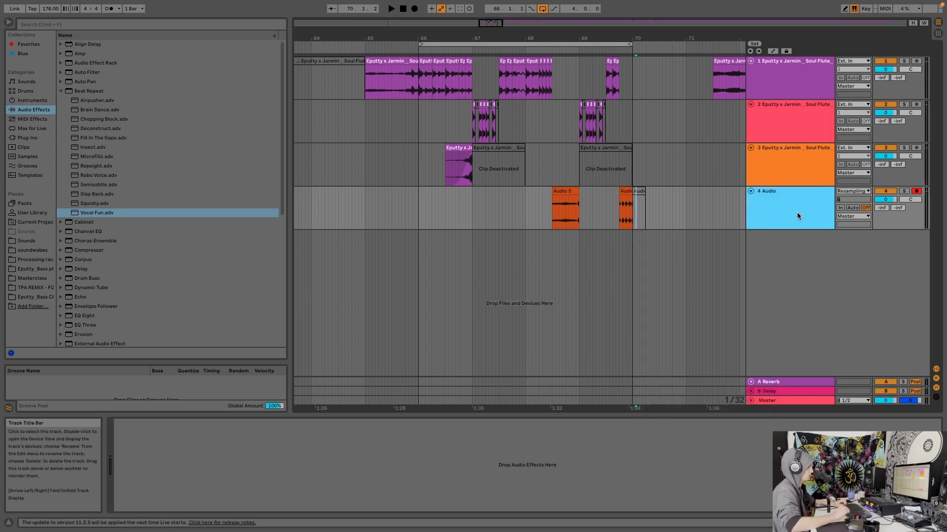
key(super+t)
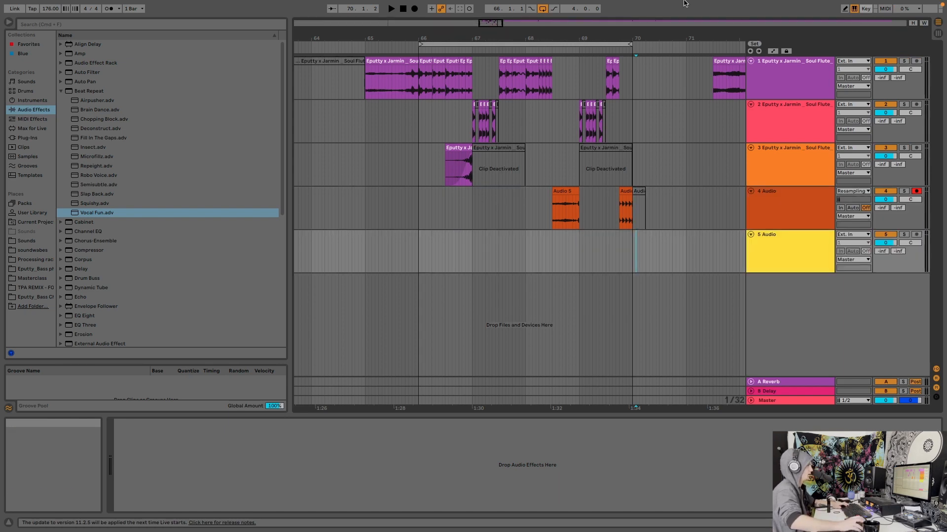
Step: Set a fixed 1-bar grid and select the range from 66.1.1 to 70.1.1 on track 5
right_click(491, 227)
click(581, 325)
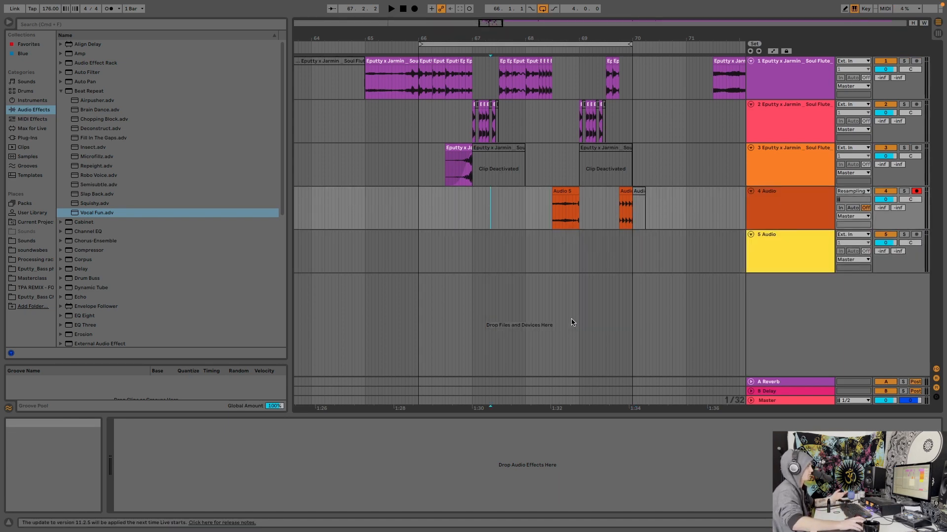
right_click(546, 232)
click(617, 360)
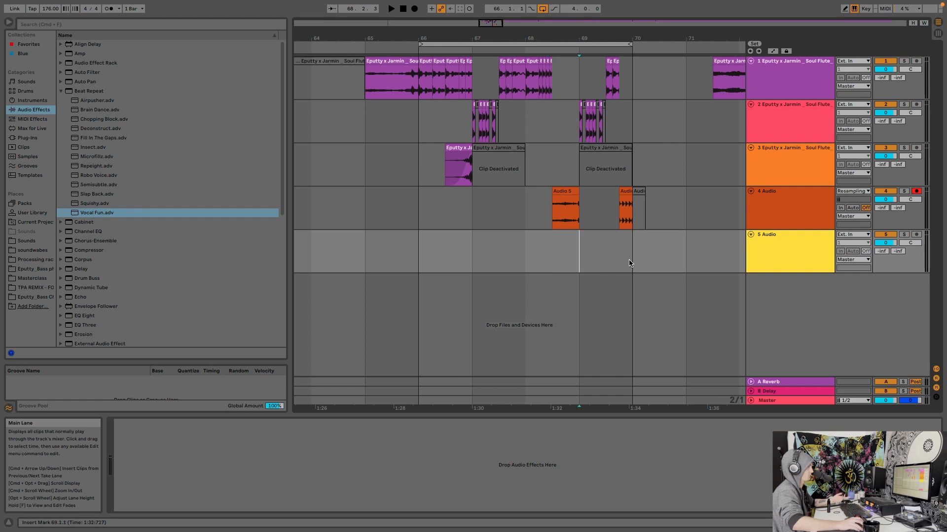
drag(630, 263, 705, 254)
right_click(648, 254)
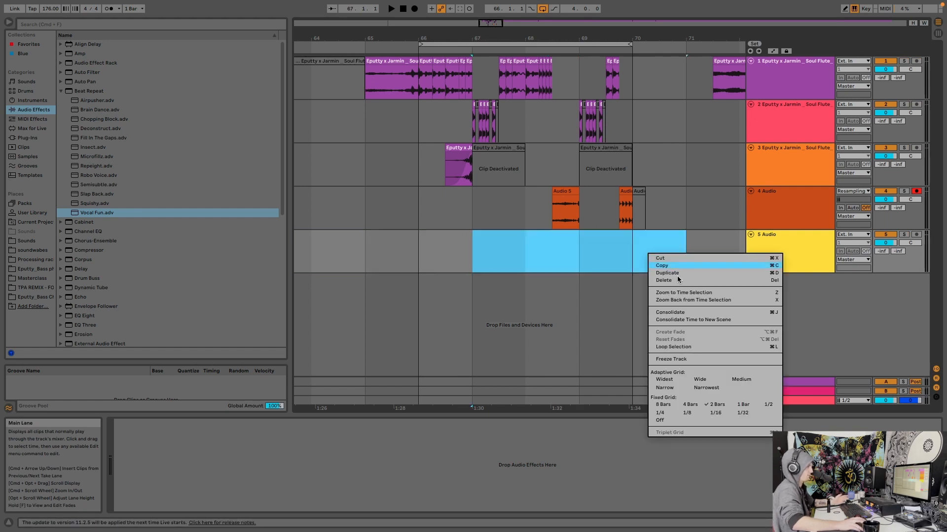
click(717, 405)
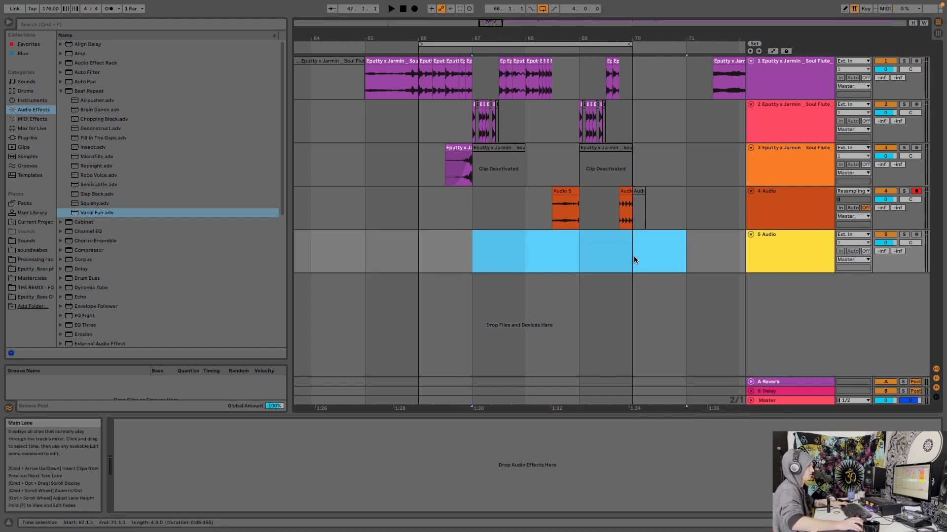
right_click(416, 246)
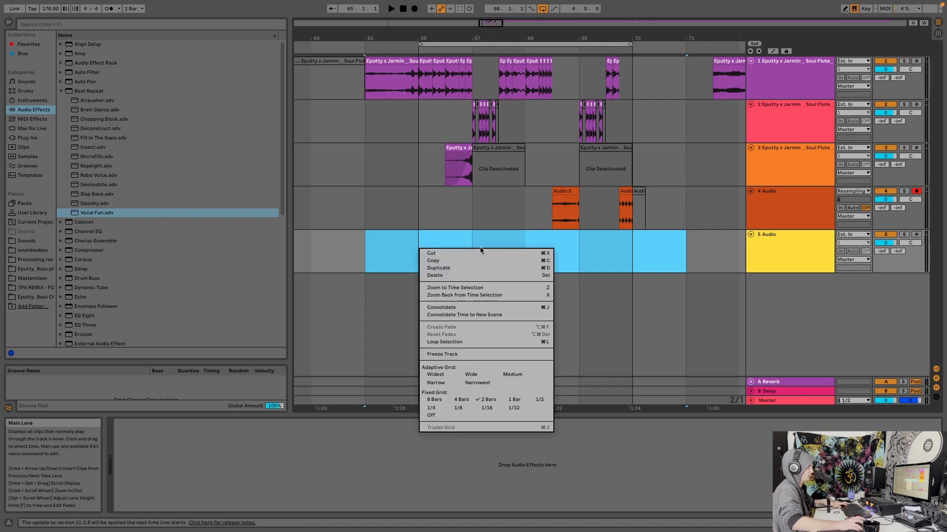
click(516, 398)
drag(403, 246, 648, 253)
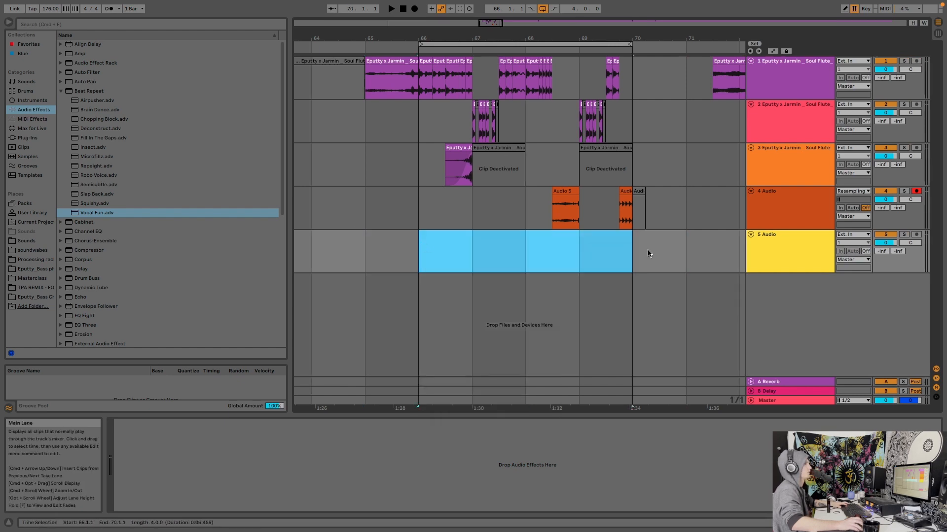
Step: Set track 5's input to Resampling, arm it and record the edited section from 66.1.1 to 70.1.1
click(853, 234)
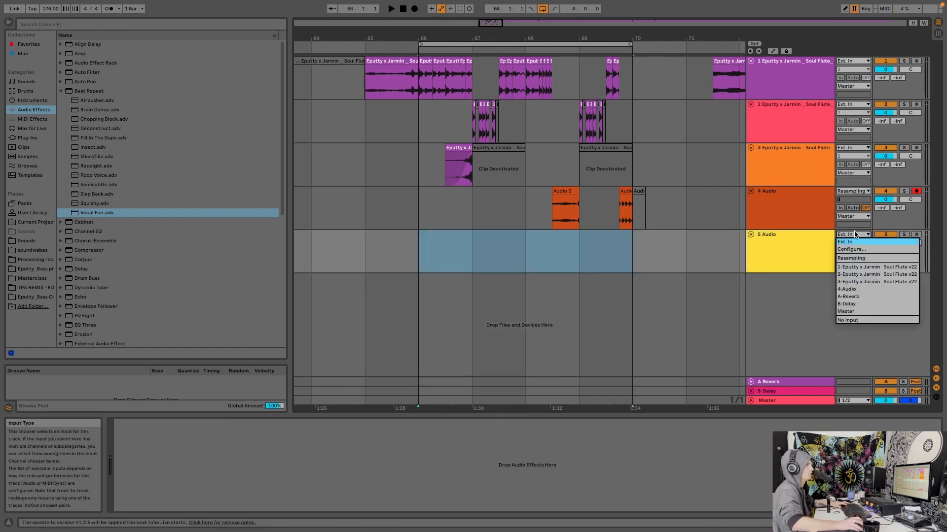
click(856, 258)
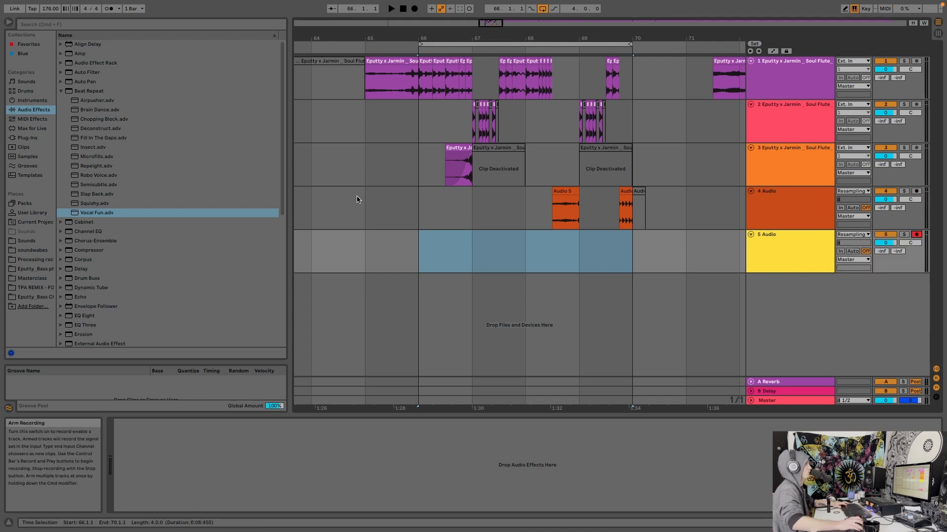
click(414, 9)
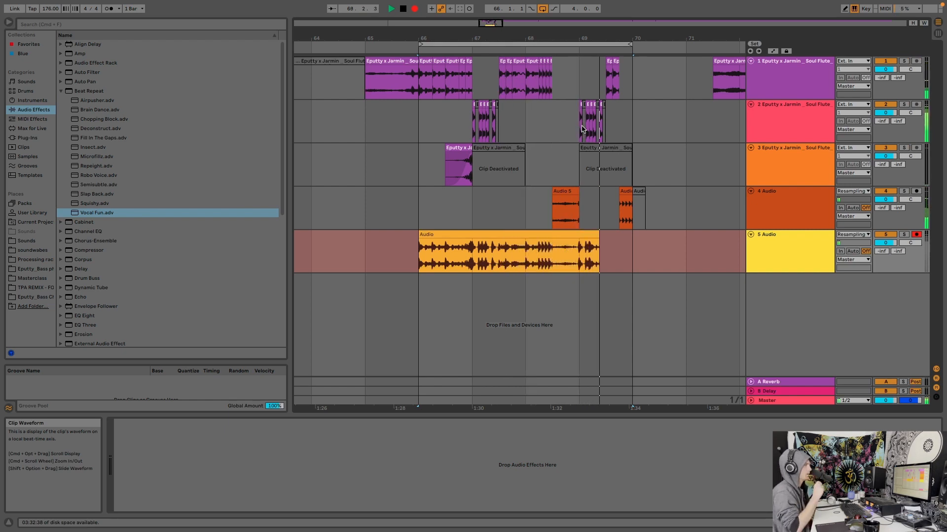
key(space)
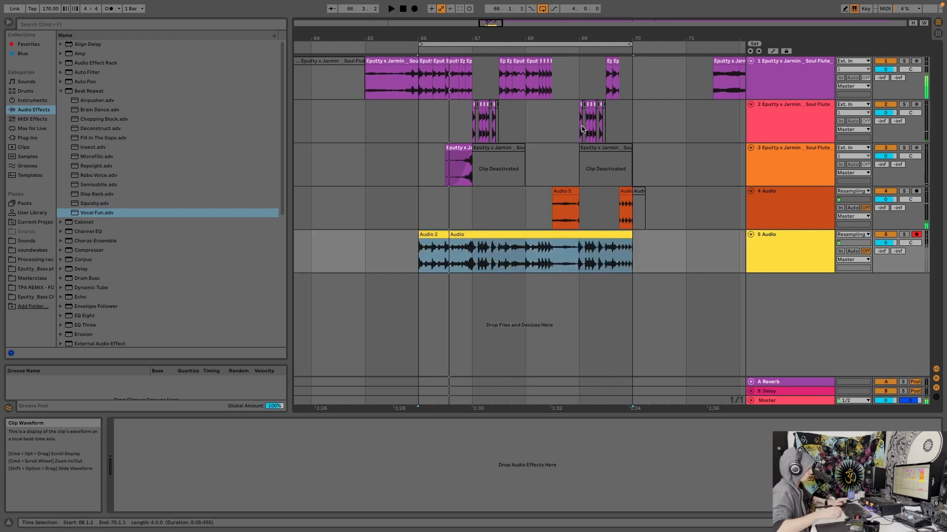
Step: Search for Fracture, load it on track 5, turn its dry/wet fully wet and move the plugin window clear of the upper tracks
click(788, 257)
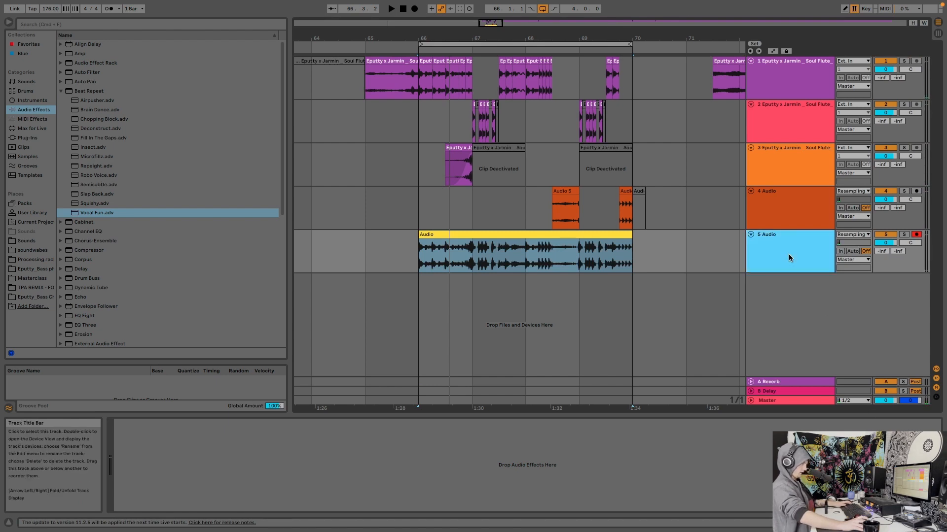
key(super+f)
text(fracture)
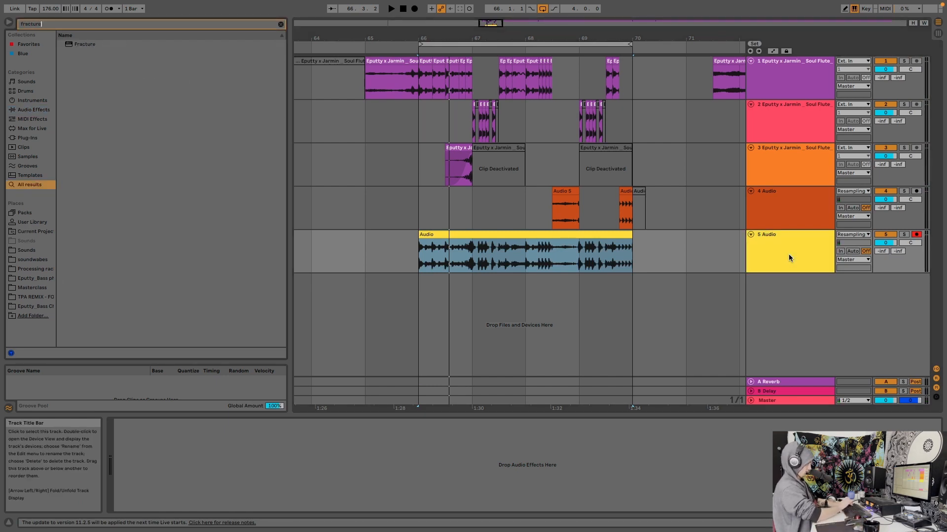
double_click(84, 44)
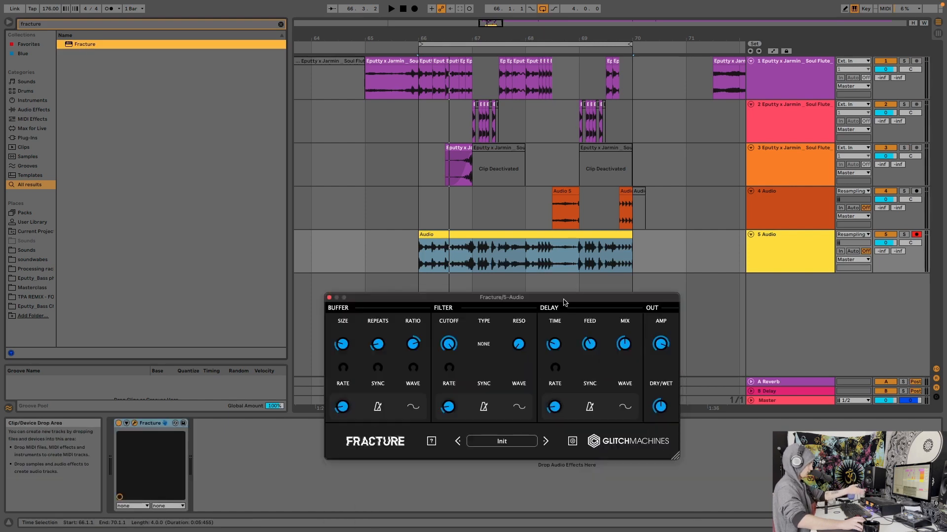
drag(565, 302, 526, 110)
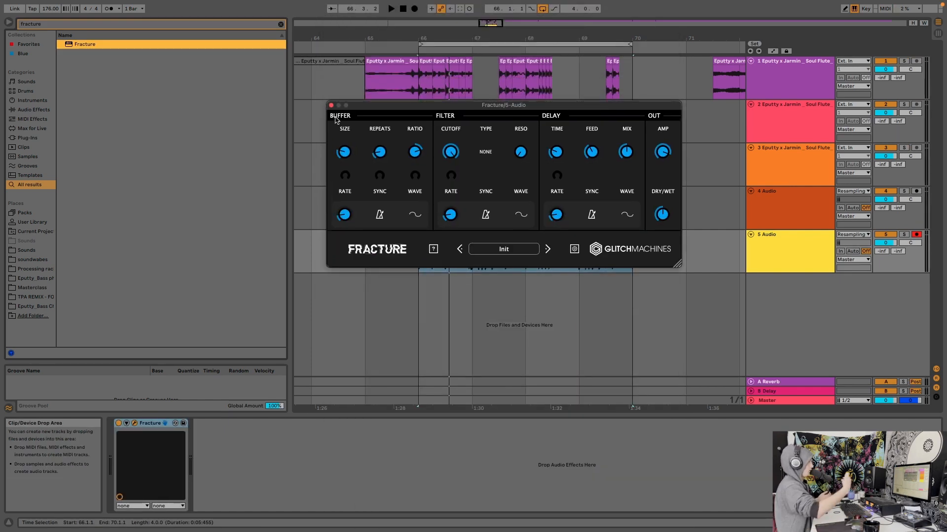
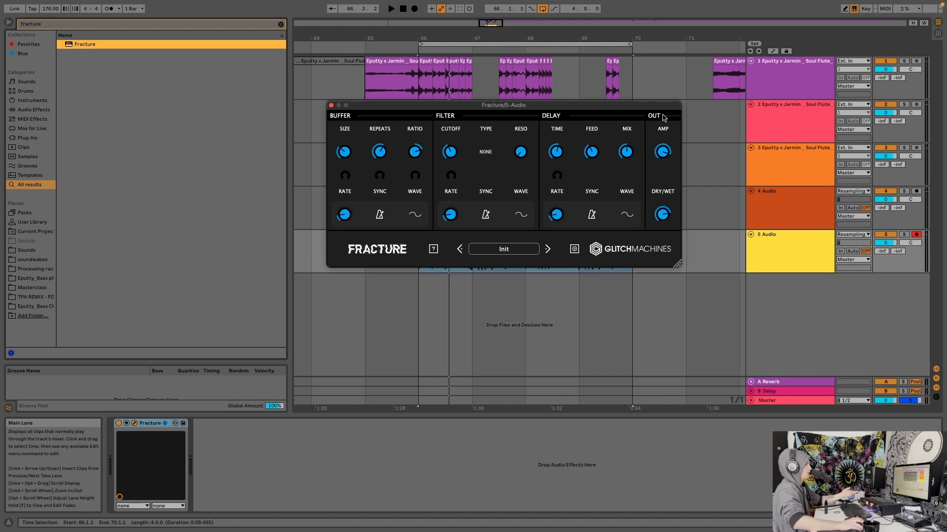
drag(663, 115, 663, 89)
drag(552, 104, 531, 264)
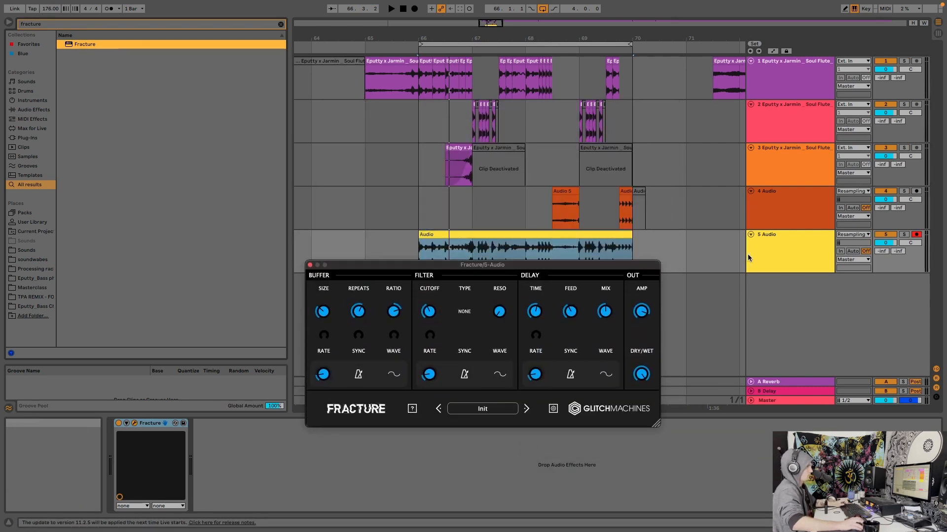
Step: Insert audio track 6 with its input set to Resampling, and bring up track 5's Fracture plugin again
click(803, 254)
key(ctrl+t)
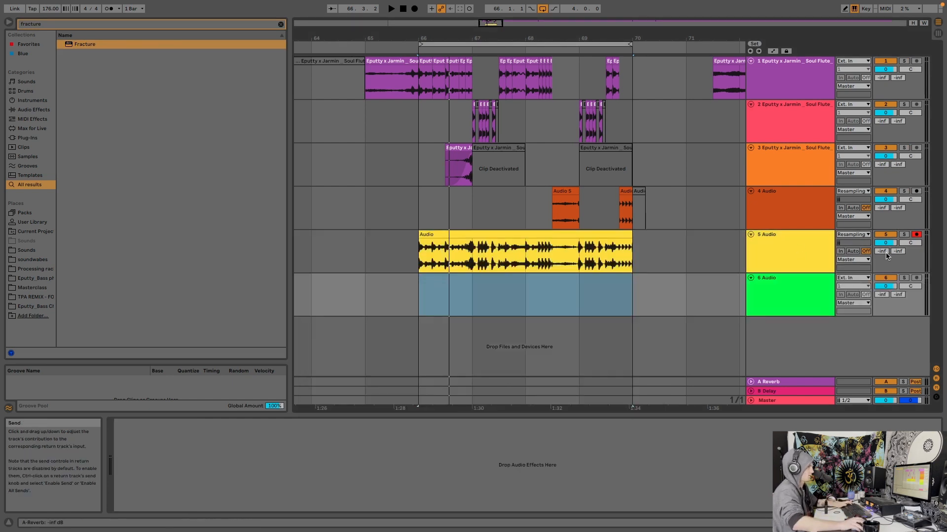
click(853, 278)
click(862, 300)
click(811, 272)
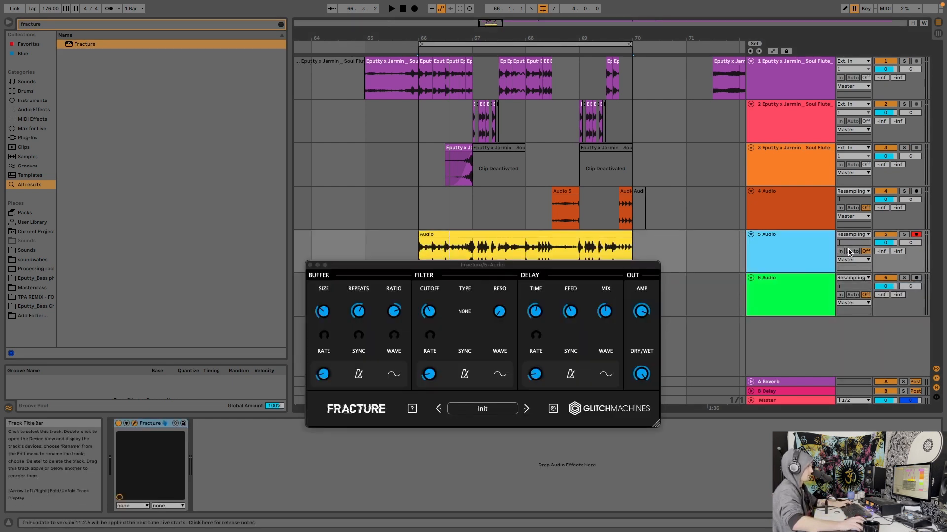
Step: Solo track 5 and try recording the output from 66.1.1
click(414, 9)
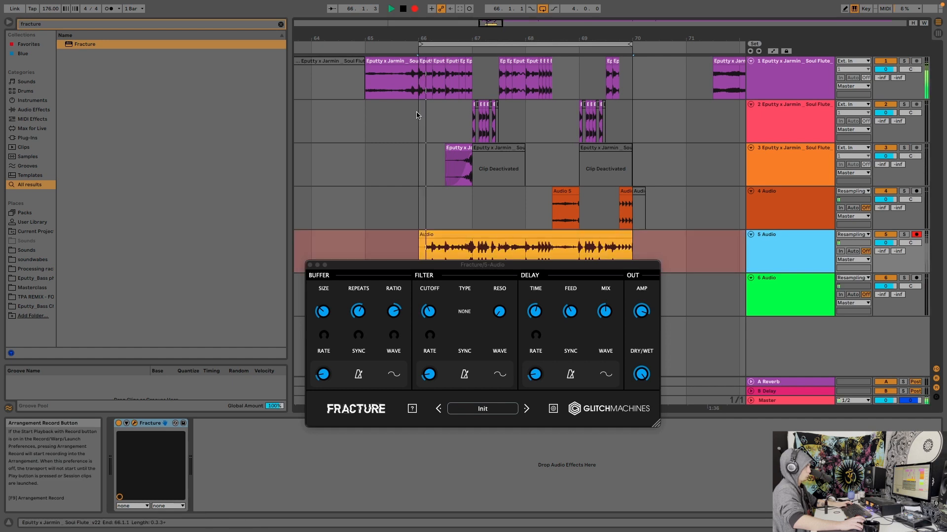
key(space)
click(904, 234)
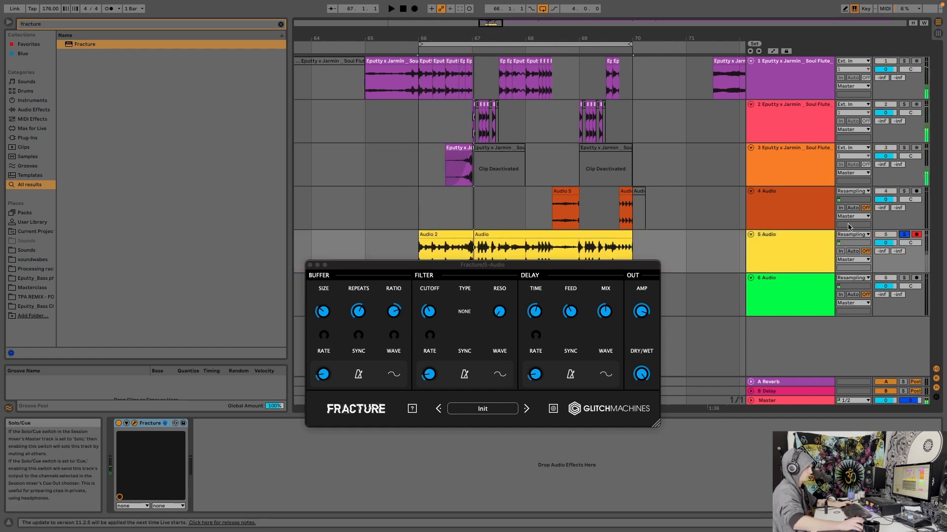
click(414, 9)
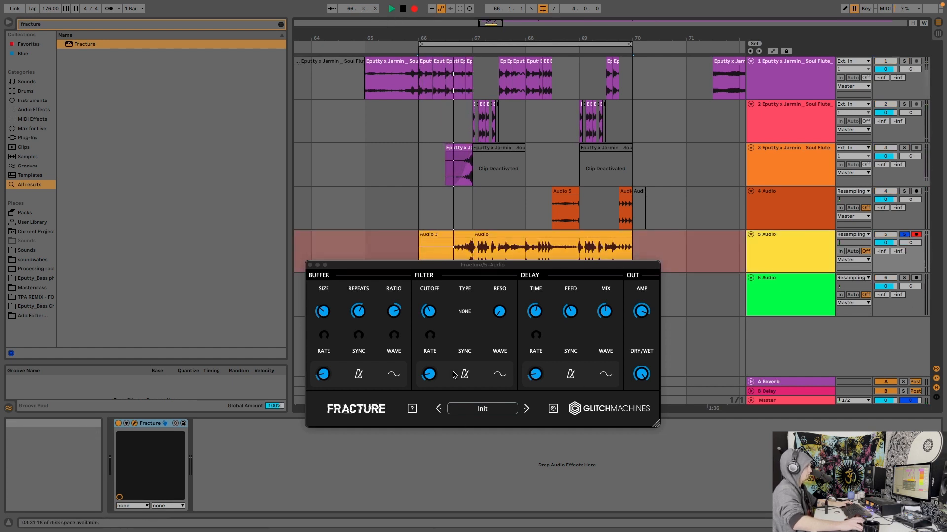
key(space)
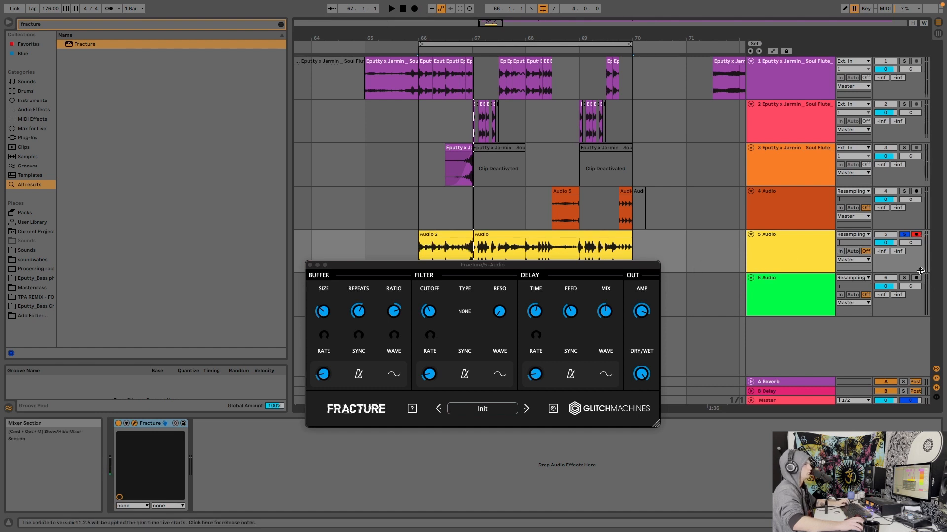
Step: Arm track 6 for recording and restore the Audio clip on track 5 so it starts at 66.1.1
click(916, 277)
drag(474, 234, 367, 234)
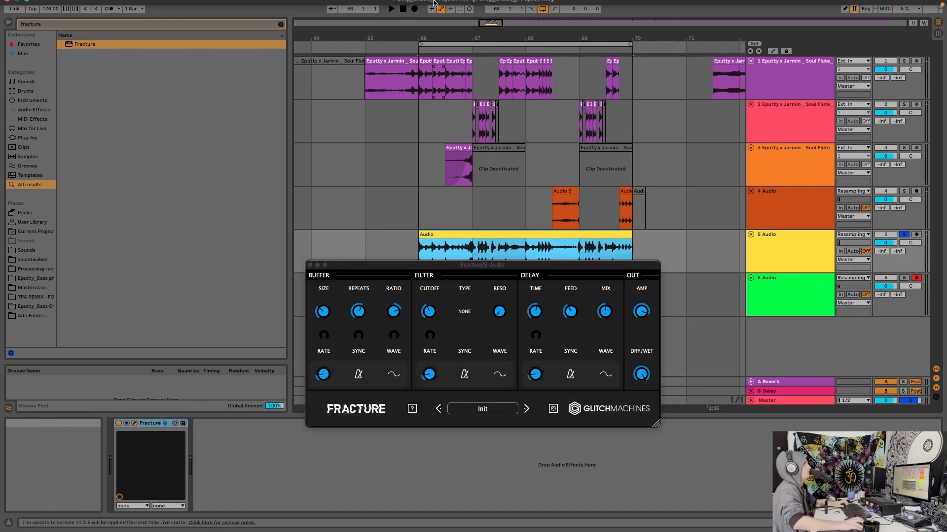
Step: Record track 5's output onto track 6 from 66.1.1 while repeatedly randomizing Fracture's settings, and stop recording after several loop passes
key(F9)
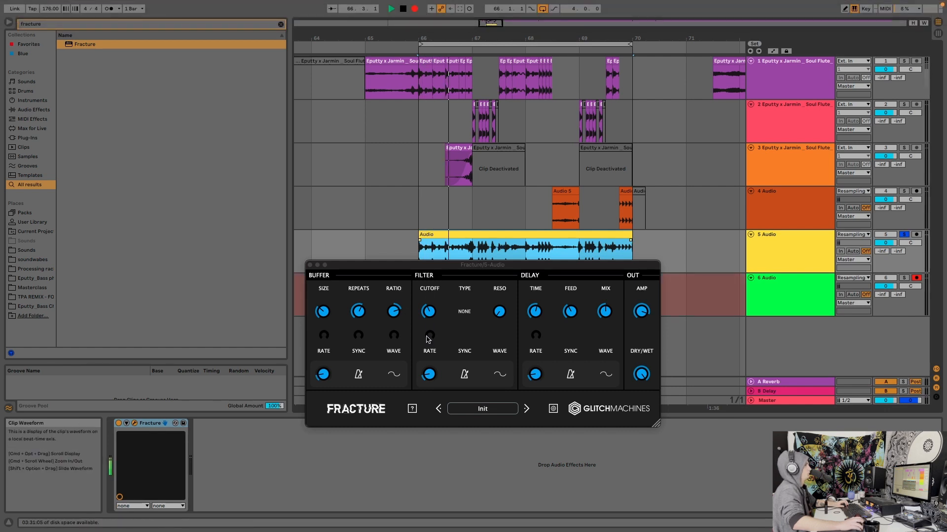
click(409, 409)
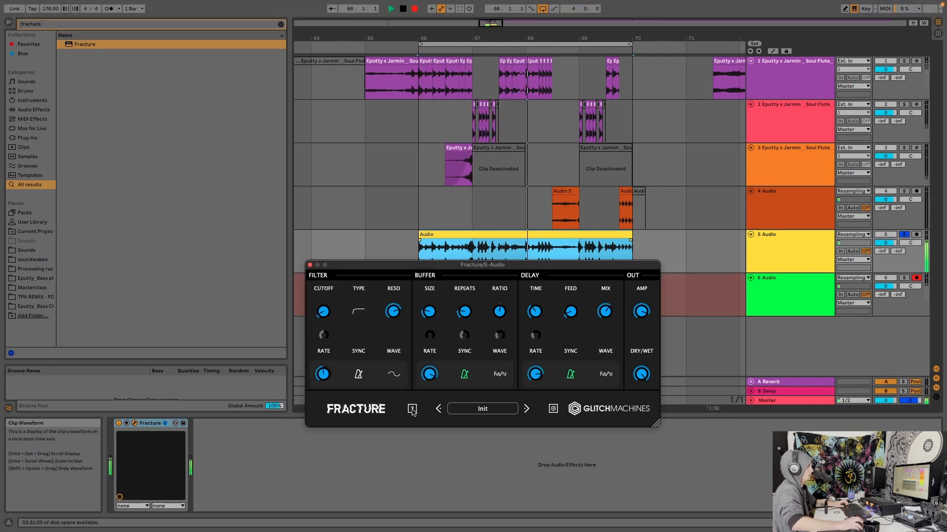
click(410, 410)
click(411, 411)
click(413, 412)
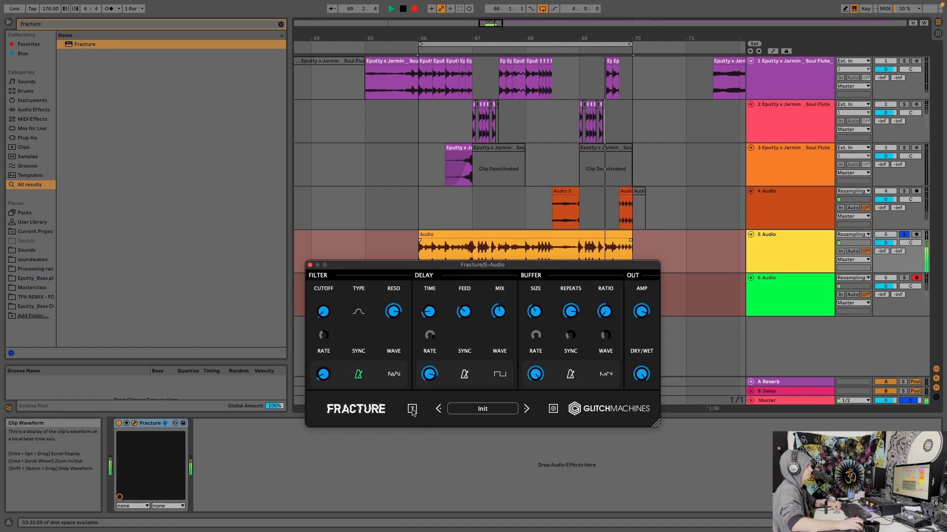
click(413, 409)
click(412, 409)
click(413, 409)
click(412, 409)
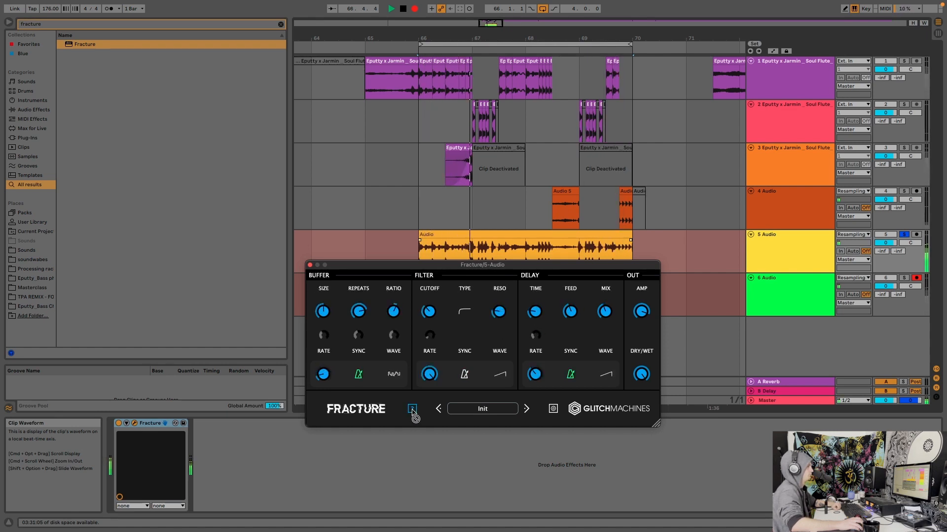
click(412, 410)
click(413, 409)
click(412, 409)
click(412, 410)
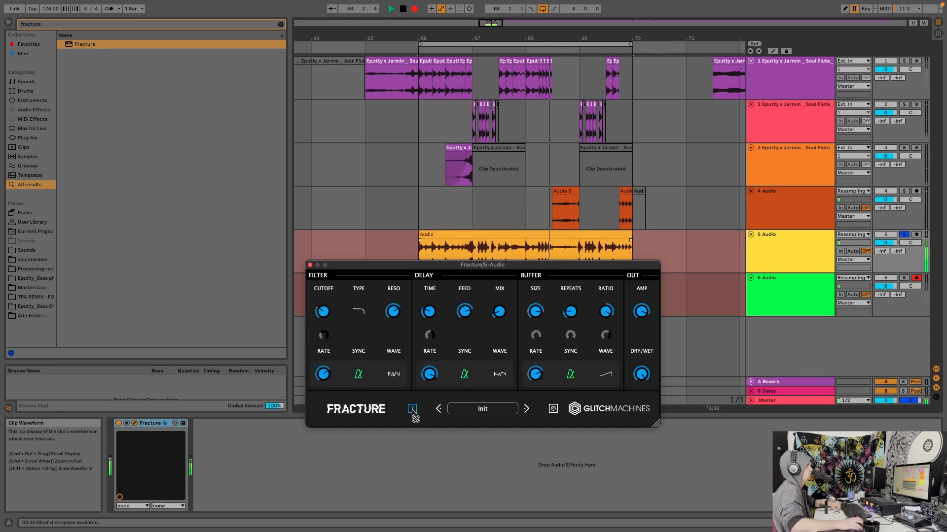
click(413, 410)
click(412, 410)
click(412, 410)
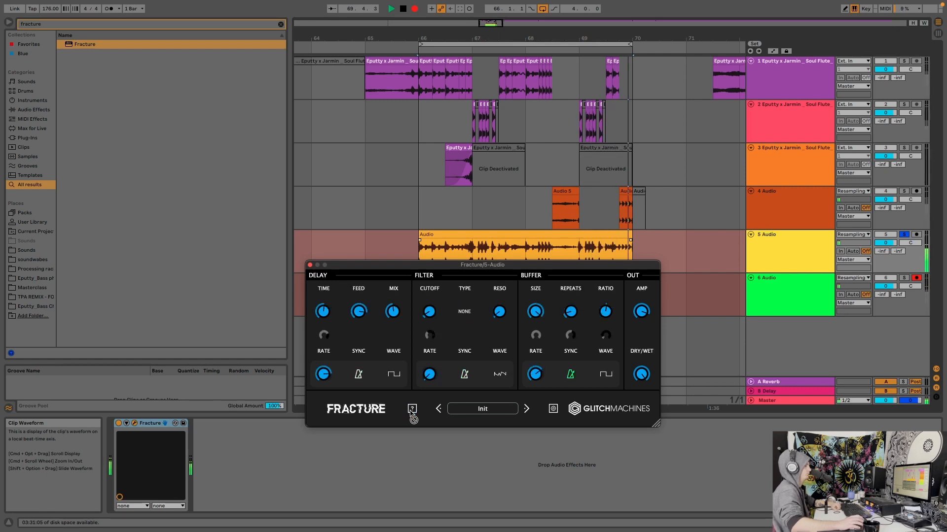
click(413, 409)
click(412, 410)
click(412, 410)
click(412, 410)
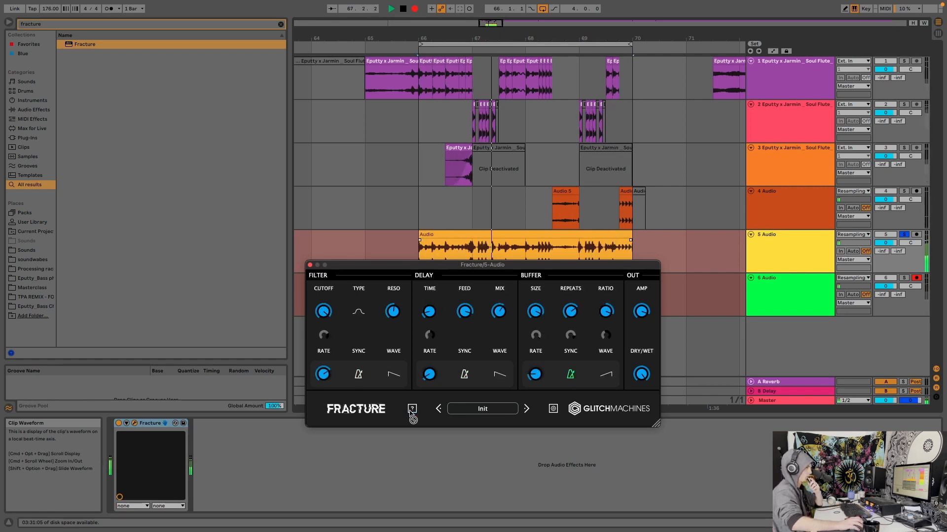
click(412, 409)
click(412, 410)
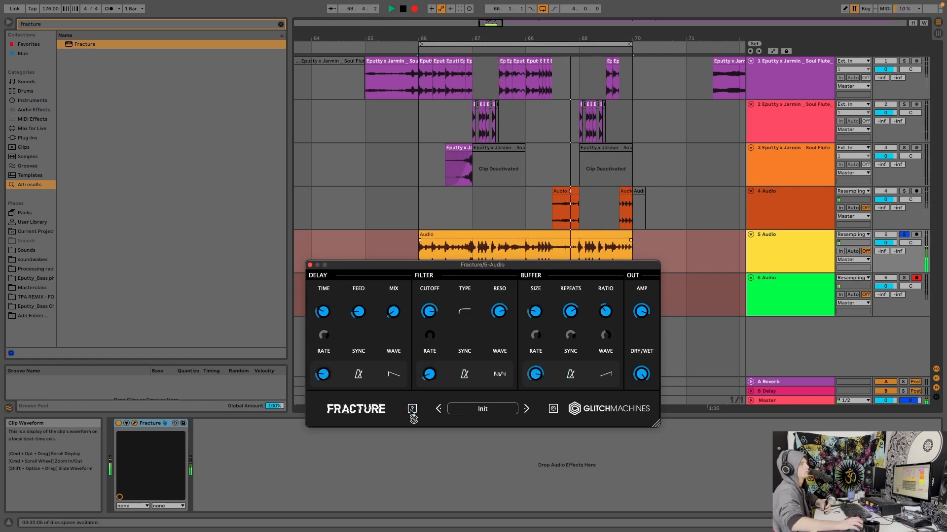
click(412, 410)
click(412, 410)
click(412, 410)
click(412, 410)
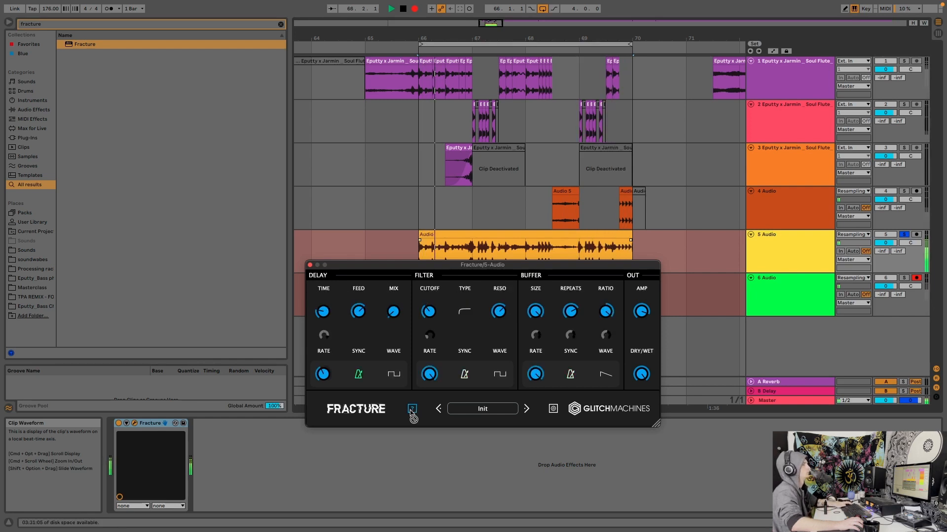
click(412, 410)
click(412, 410)
click(412, 410)
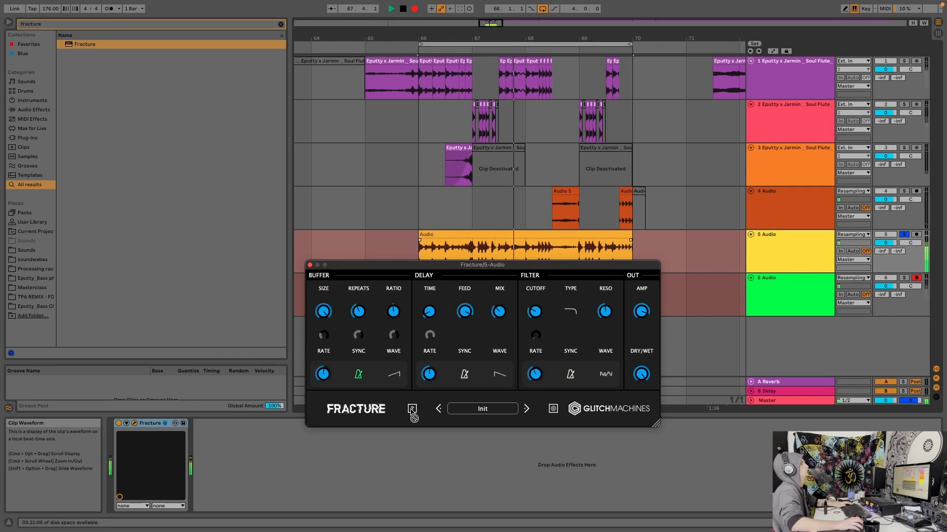
click(412, 410)
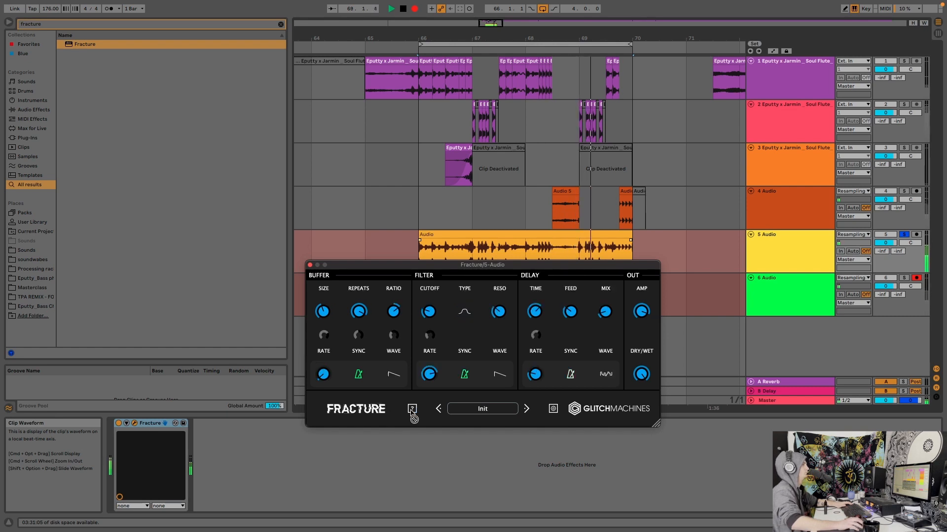
click(412, 409)
click(412, 410)
click(413, 409)
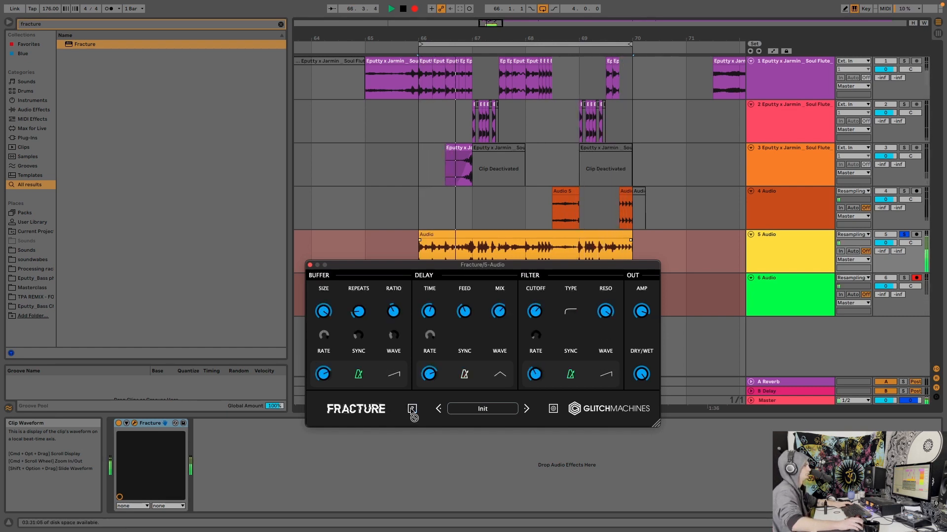
click(412, 410)
click(412, 410)
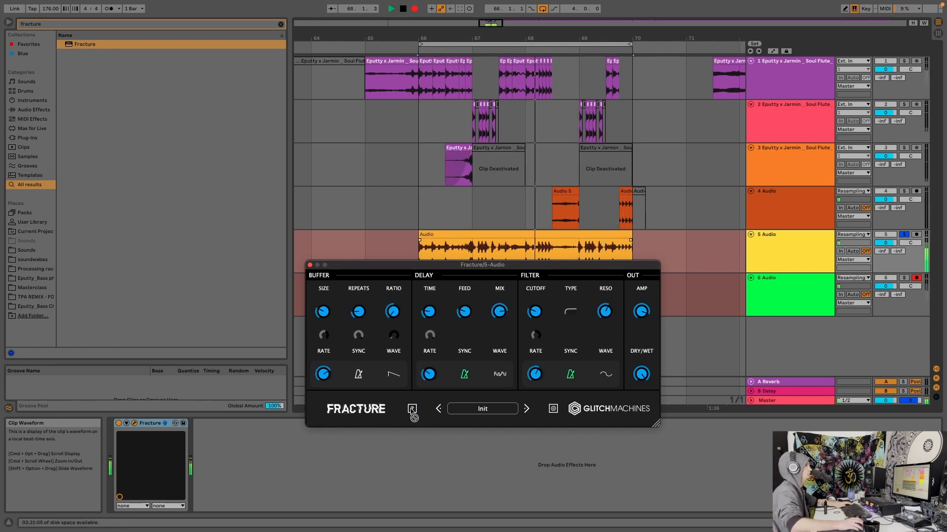
click(413, 410)
click(412, 410)
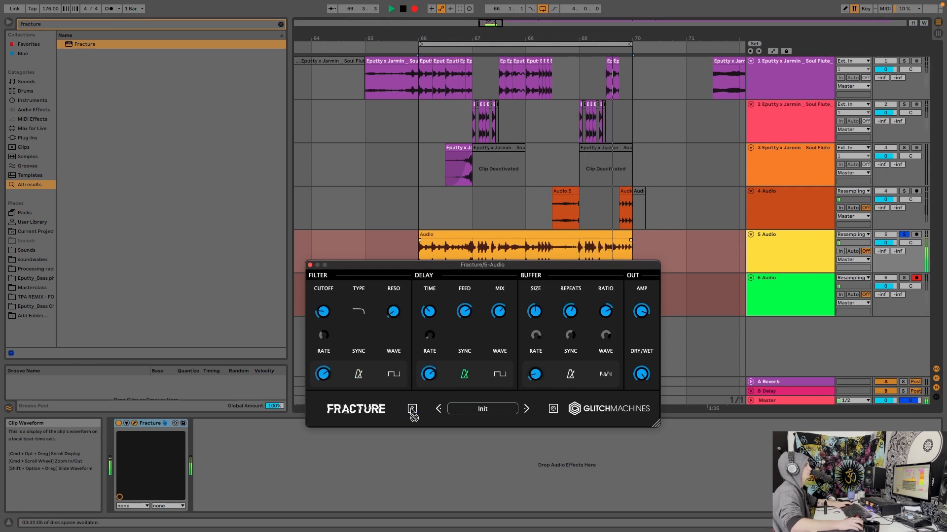
click(412, 410)
click(413, 410)
click(412, 409)
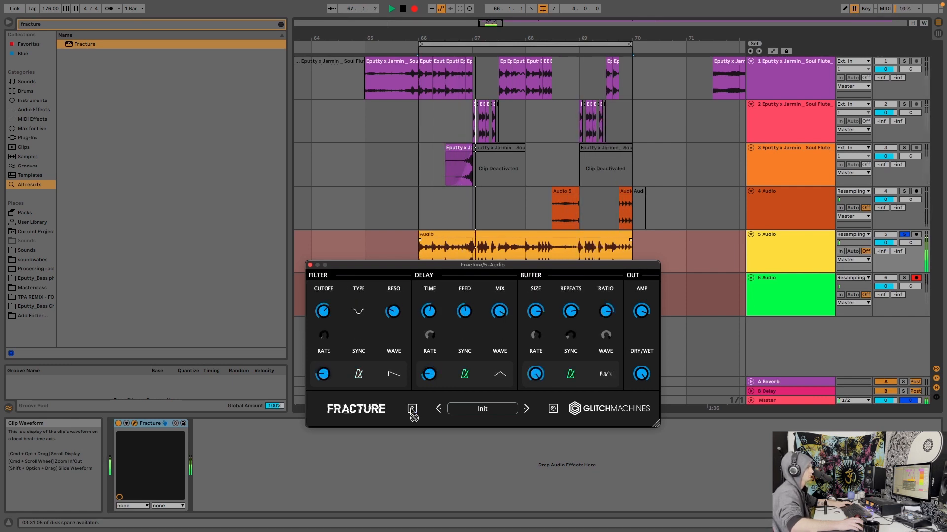
click(412, 410)
click(412, 410)
click(412, 409)
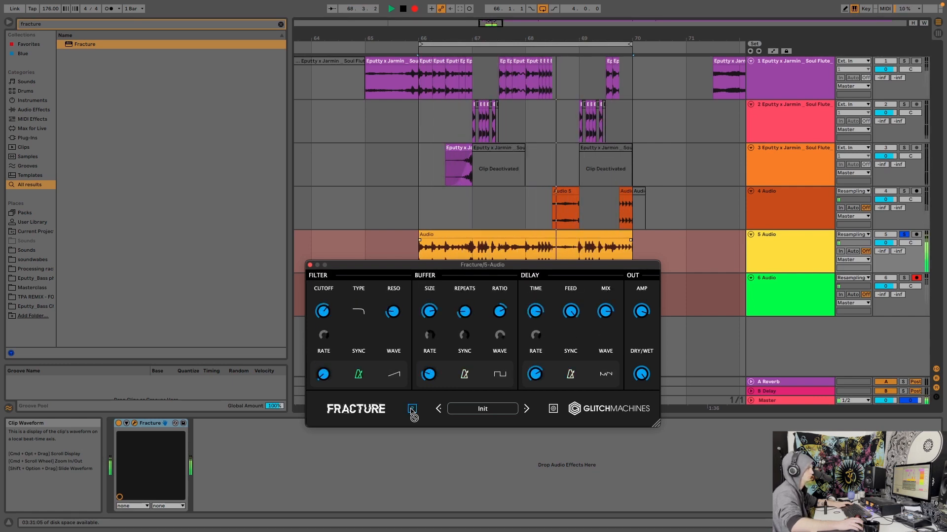
click(412, 410)
click(412, 410)
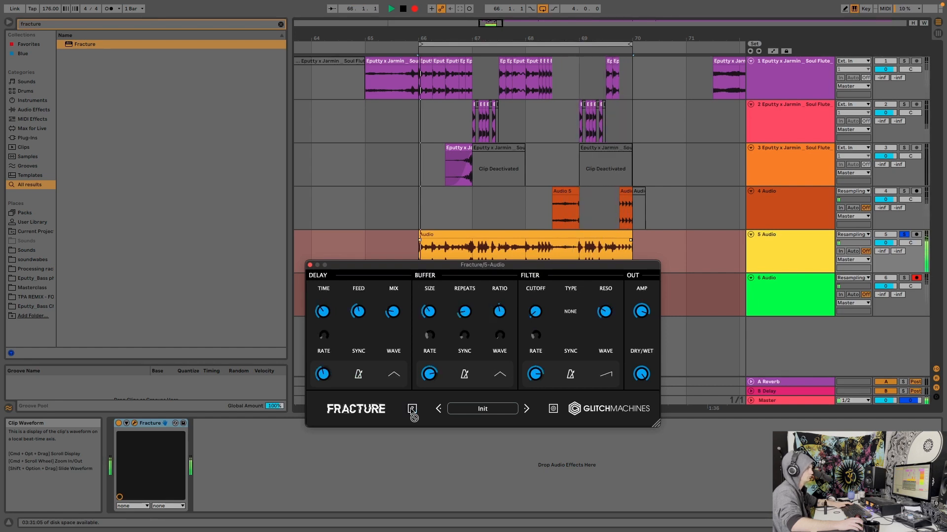
click(412, 410)
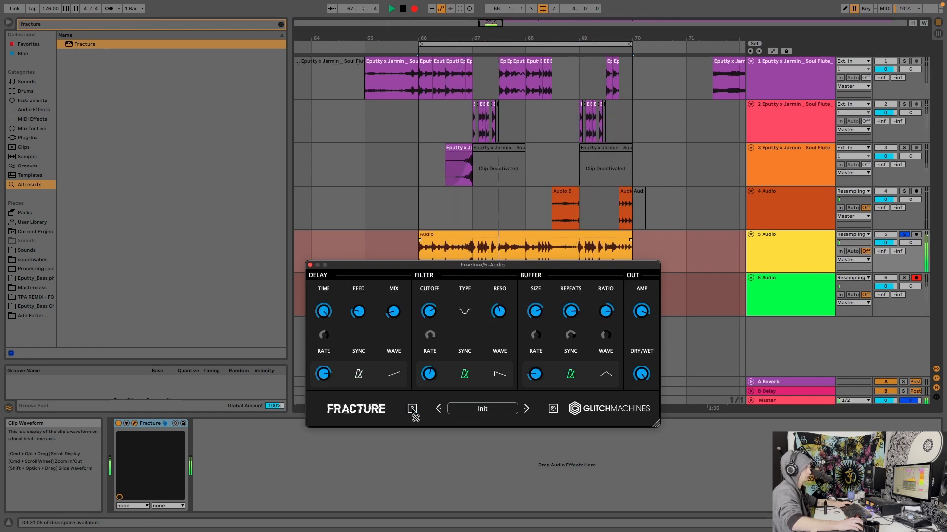
click(413, 409)
click(412, 410)
click(412, 410)
click(412, 410)
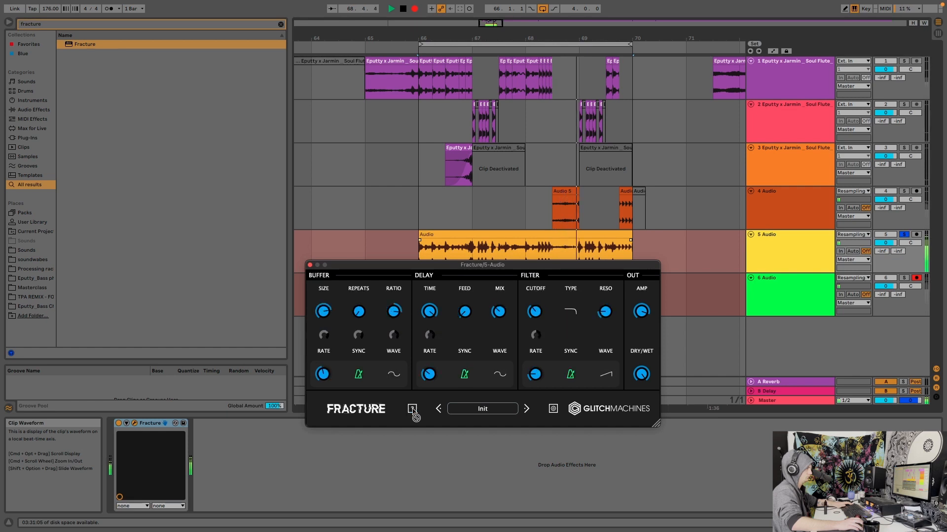
click(412, 410)
click(413, 410)
click(412, 410)
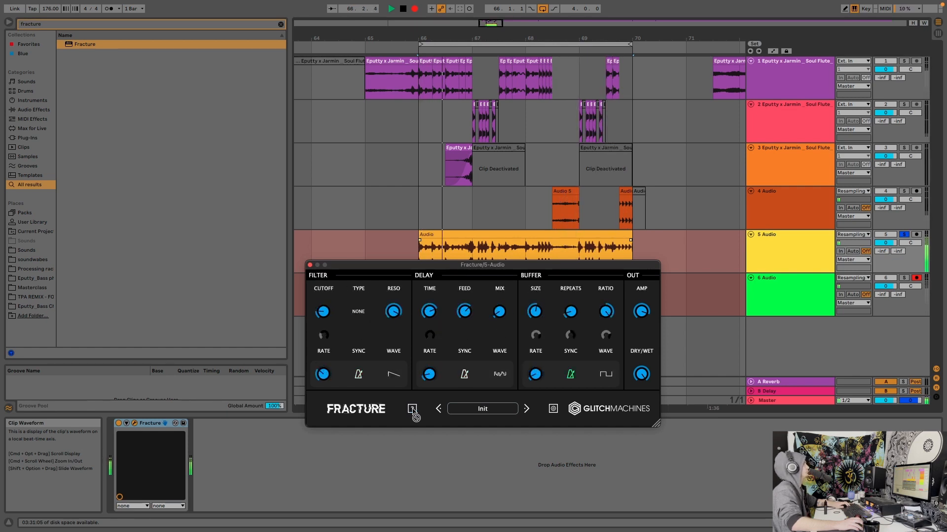
click(412, 409)
click(412, 409)
key(space)
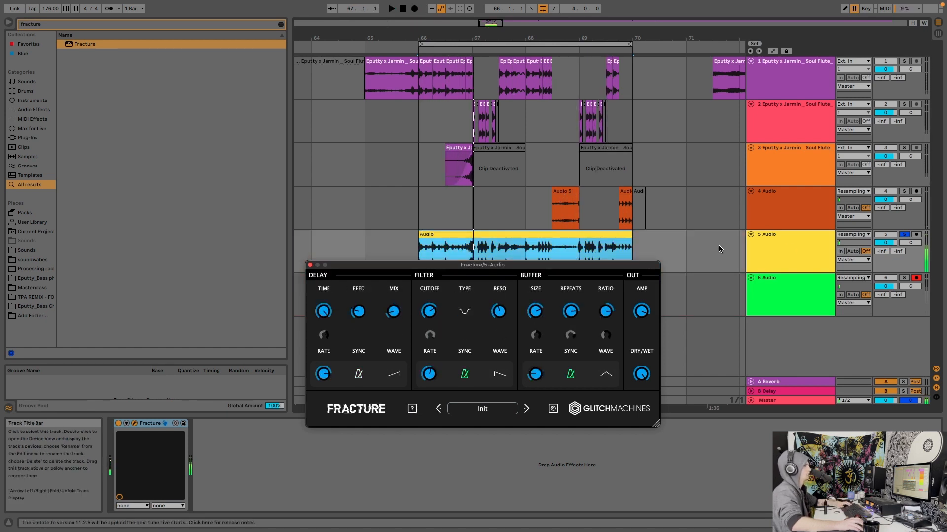
Step: Delete the yellow track 5 that holds the source Audio clip and the Fracture plugin
click(738, 296)
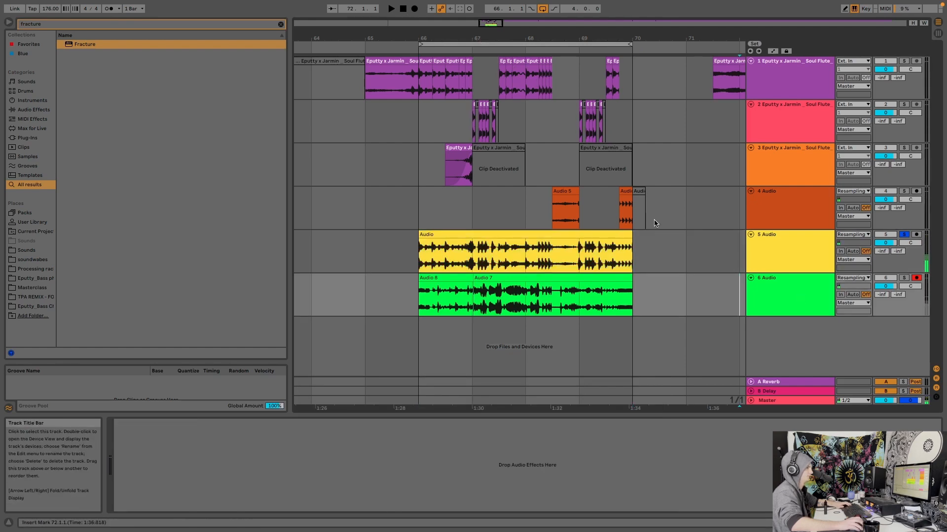
click(768, 252)
key(Delete)
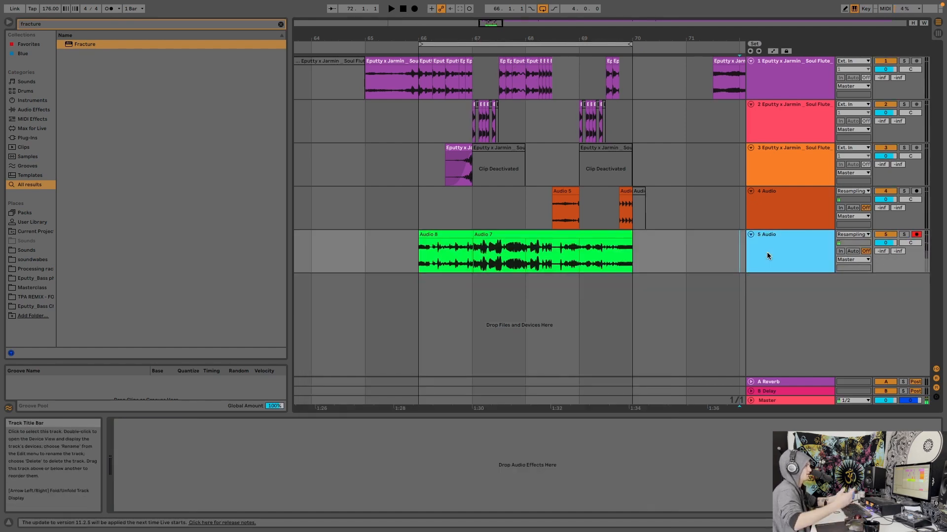
Step: Duplicate the 66.1.1 to 70.1.1 section across all five tracks and loop the copy from 70.1.1 to 74.1.1
drag(537, 39, 542, 155)
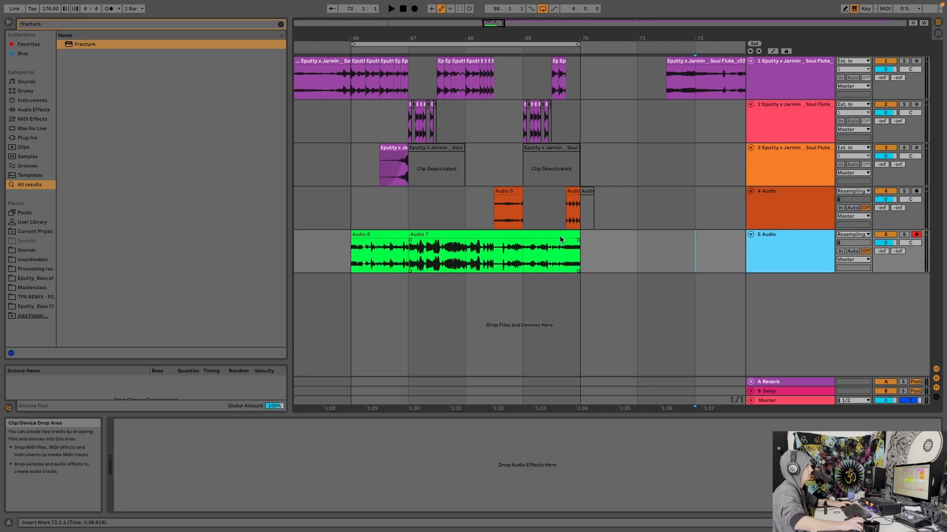
drag(560, 235, 347, 47)
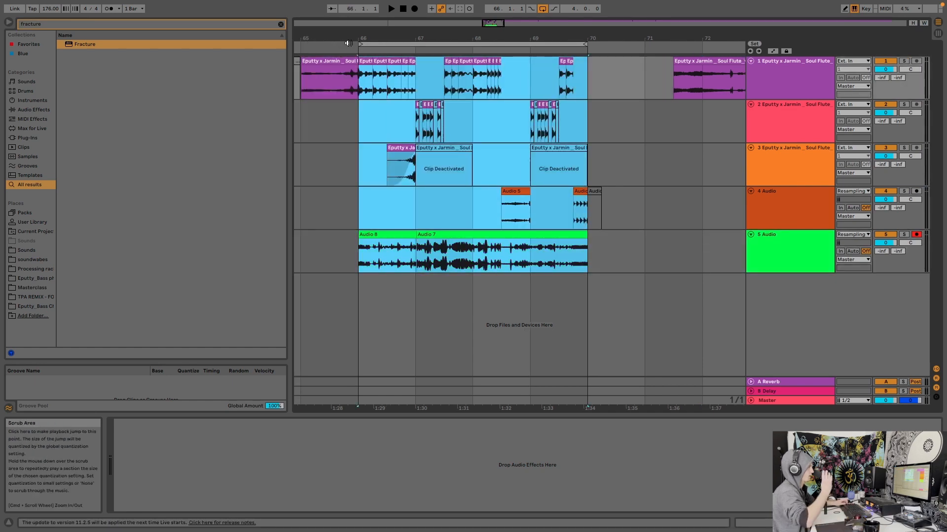
key(super+d)
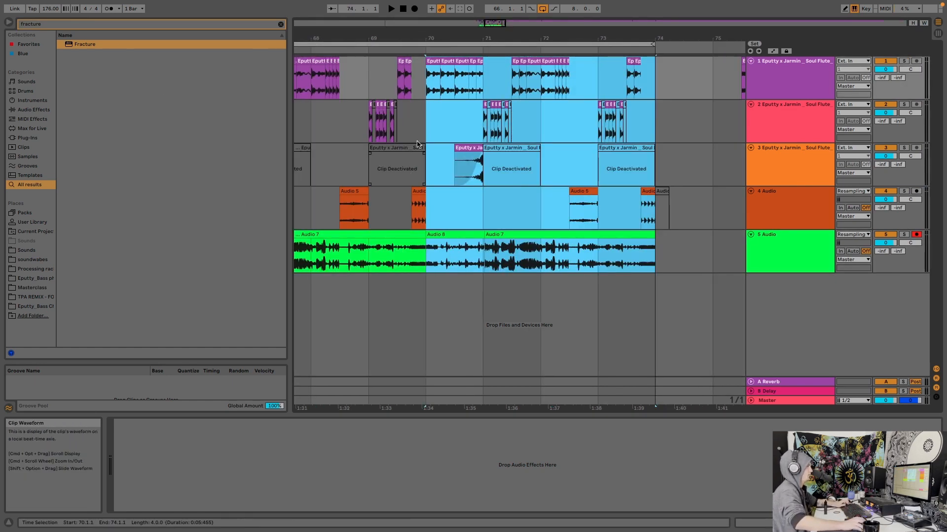
drag(427, 125, 658, 127)
key(super+l)
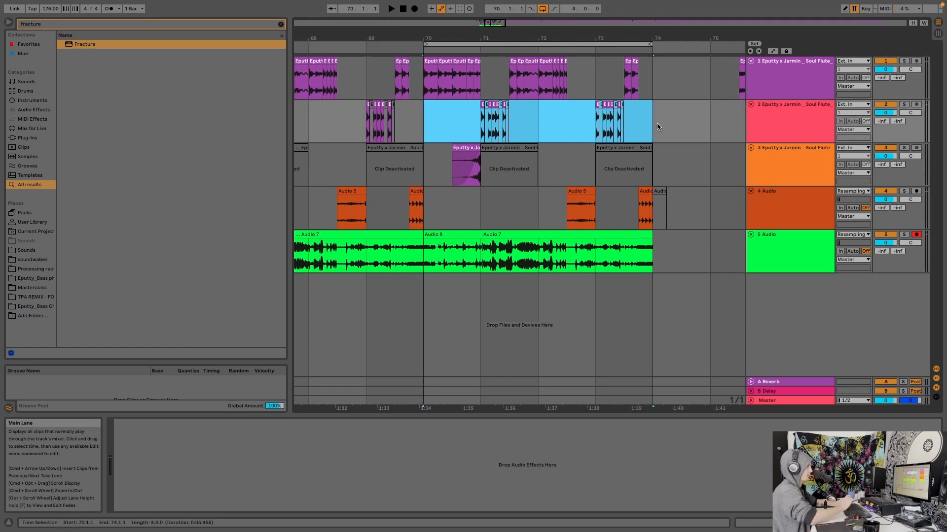
Step: Delete the original Audio 7 clip spanning 67.1.1 to 70.1.1 on track 5, and select its copy at 71.1.1
click(356, 237)
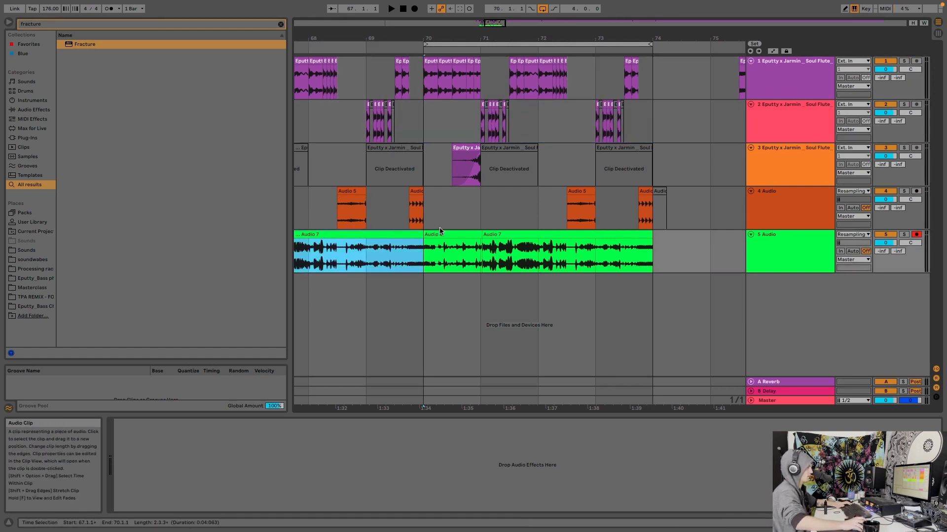
key(Delete)
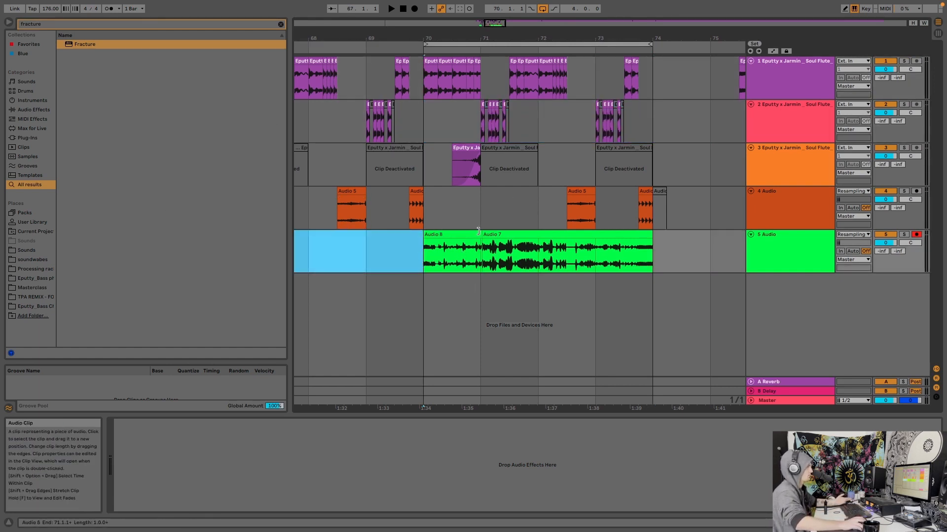
click(493, 233)
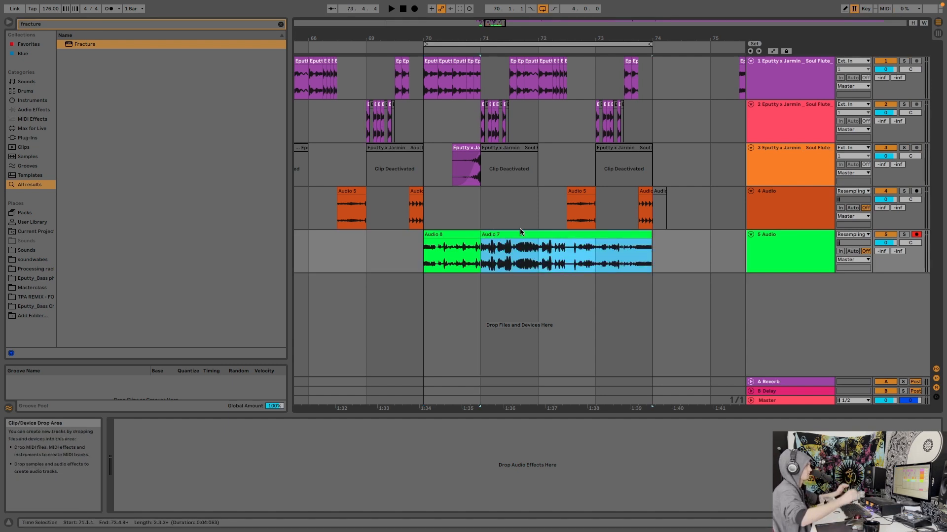
Step: With a 1/4 grid, remove the faded clip before bar 71 on track 3 and track 1's clips from 70.3.1 to 71.1.1
right_click(537, 155)
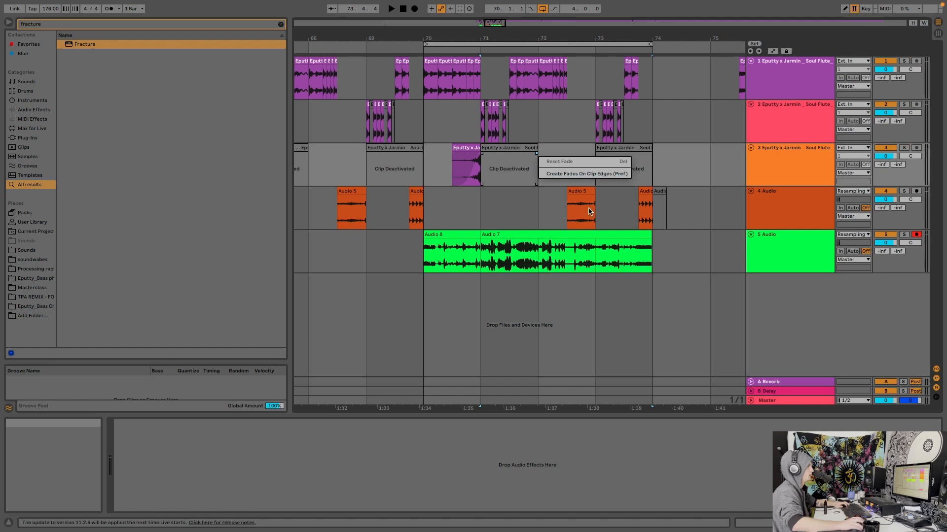
right_click(535, 204)
click(557, 302)
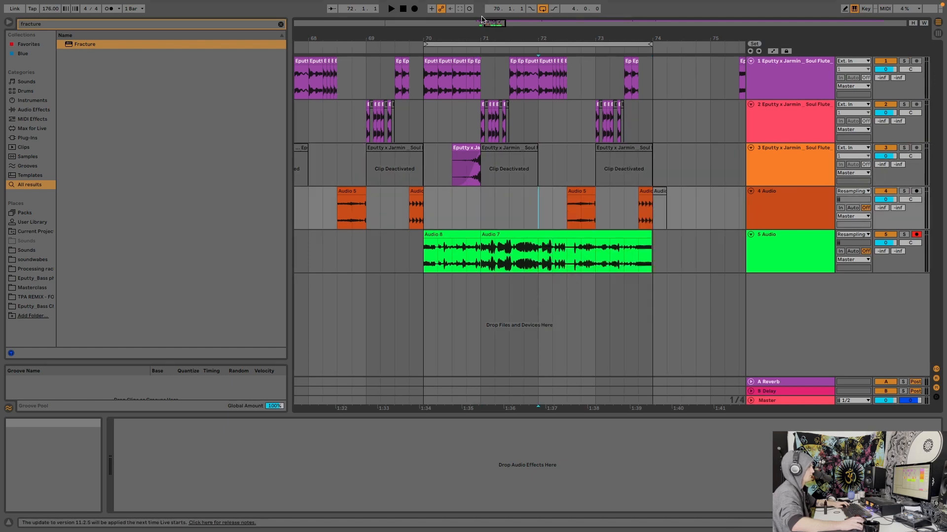
drag(486, 38, 423, 84)
click(471, 149)
key(Delete)
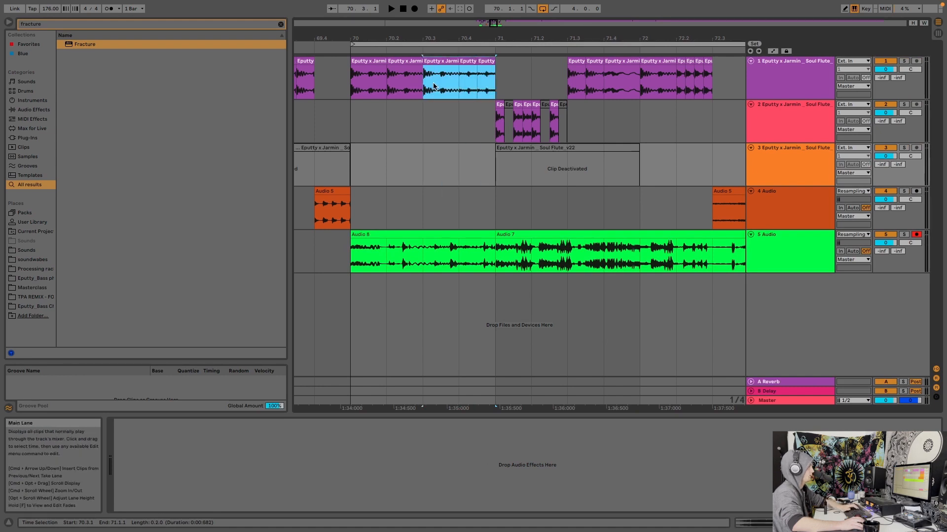
key(Delete)
Step: Split the recorded clip at 70.1.1 on track 5 at 70.3.1 and deactivate its first half, leaving the second half active
drag(495, 254, 413, 263)
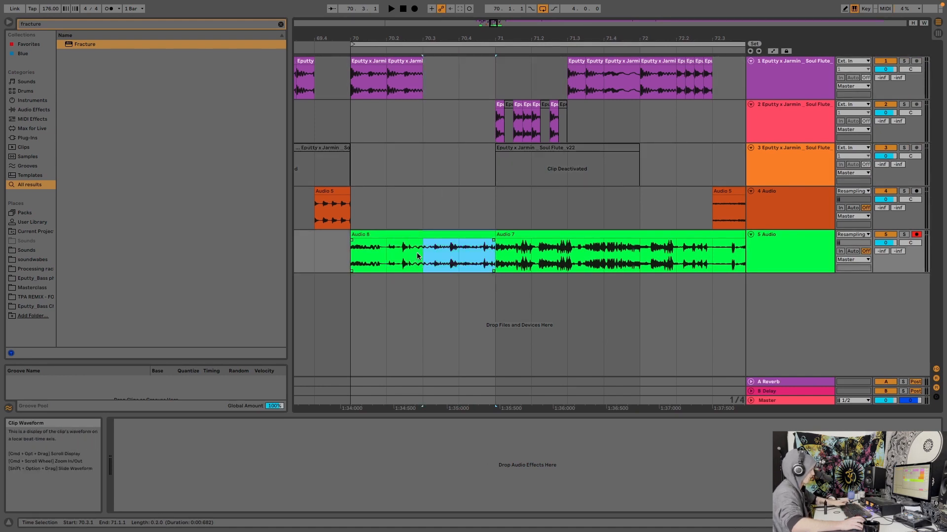
key(super+e)
click(413, 237)
key(0)
click(523, 234)
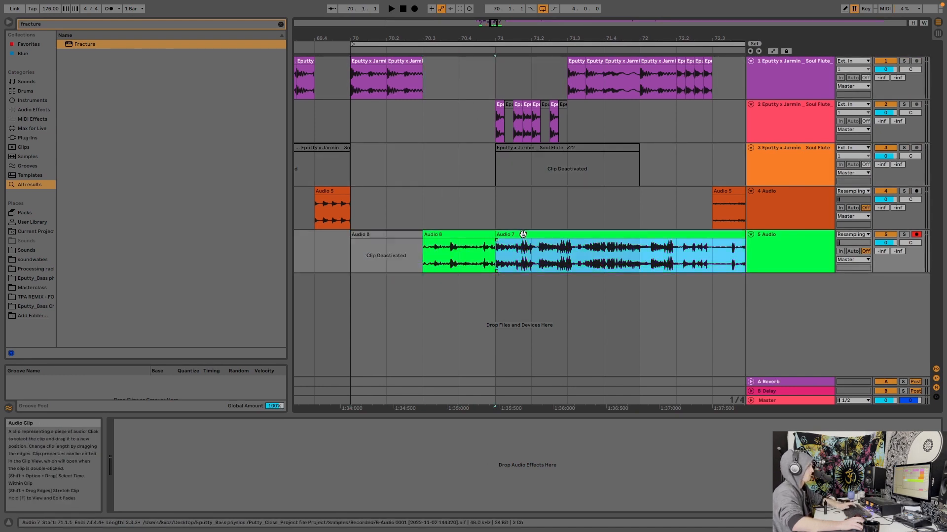
Step: Deactivate the Audio 7 clip starting at 71.1.1 on track 5 and play the looped section around bar 70
key(0)
click(458, 234)
key(space)
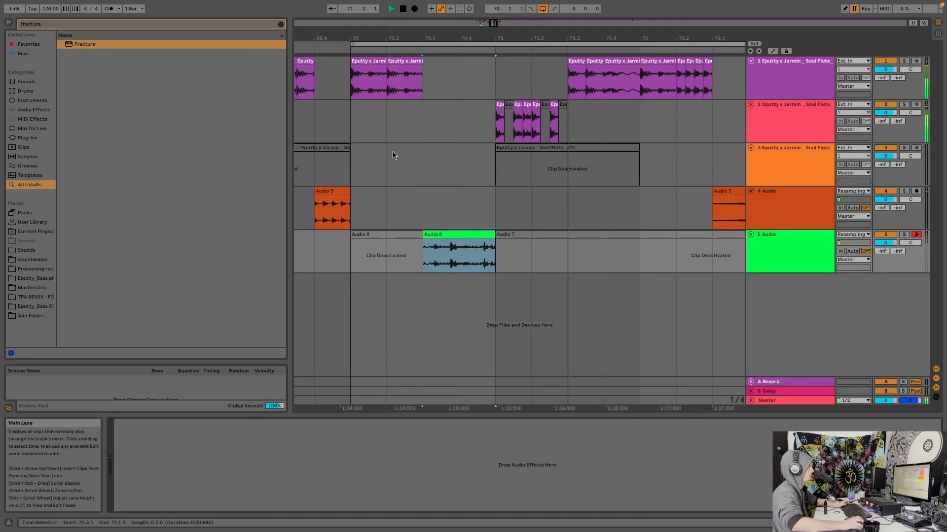
click(365, 133)
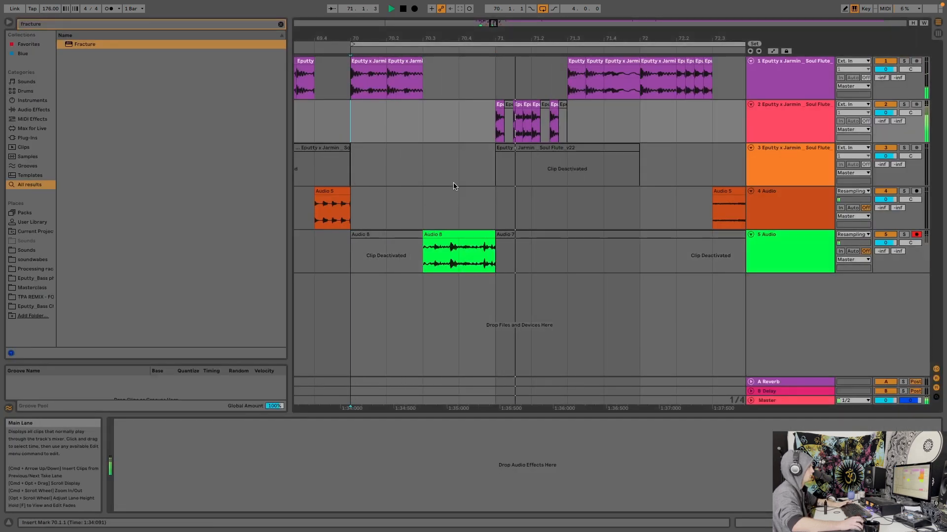
click(501, 44)
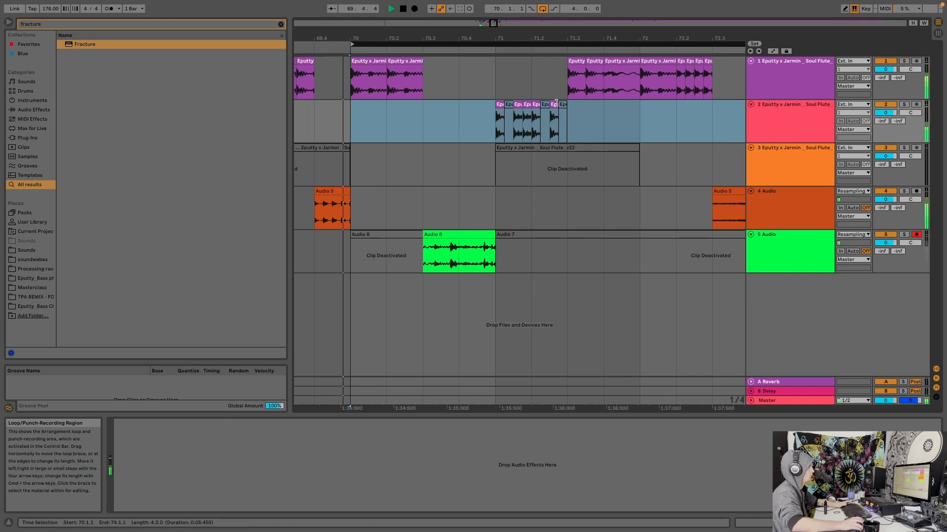
Step: Consolidate track 2's clips from 71.1.1 to 71.3.1 into one clip, reverse it and play it back
drag(570, 125, 480, 126)
key(space)
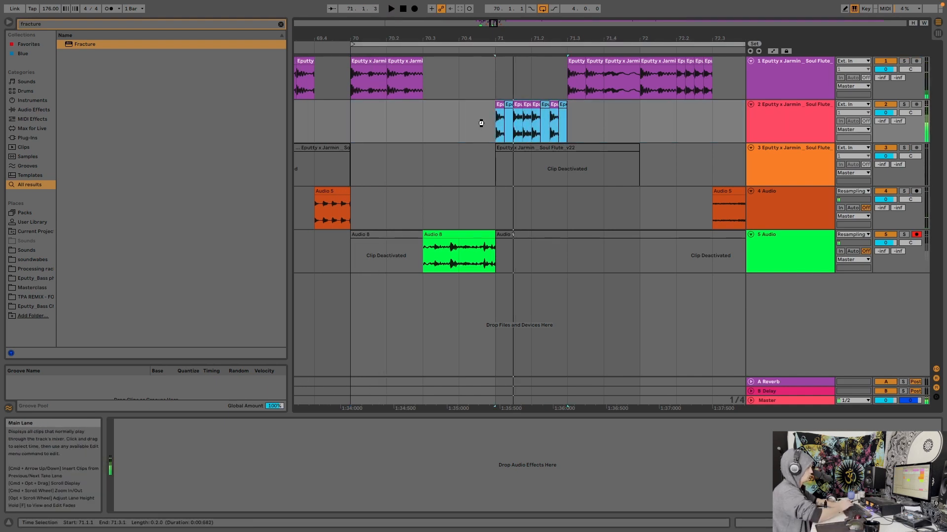
key(super+j)
key(shift+Tab)
key(shift+Tab)
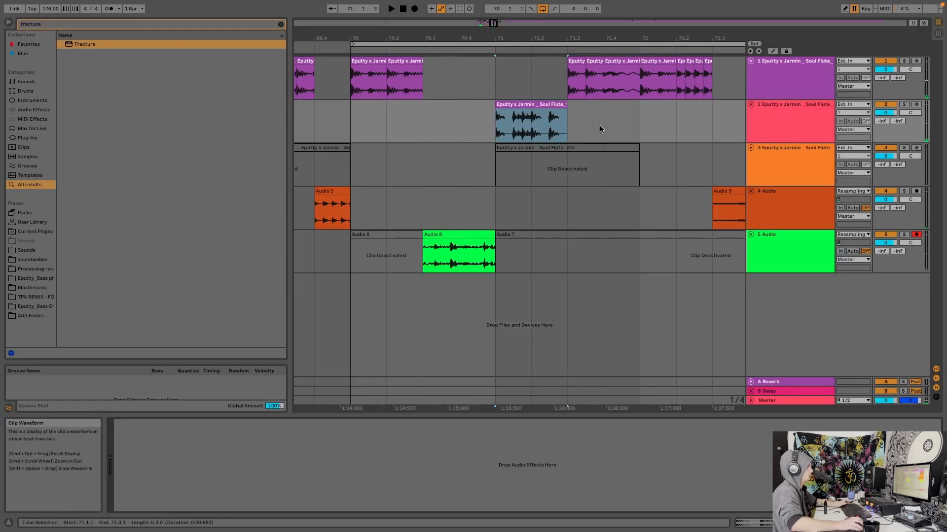
click(562, 124)
key(space)
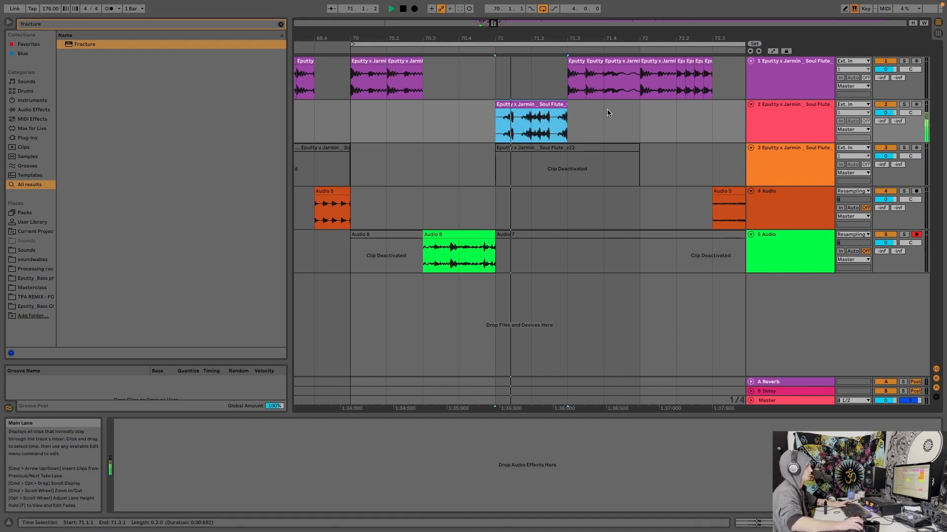
key(space)
key(space)
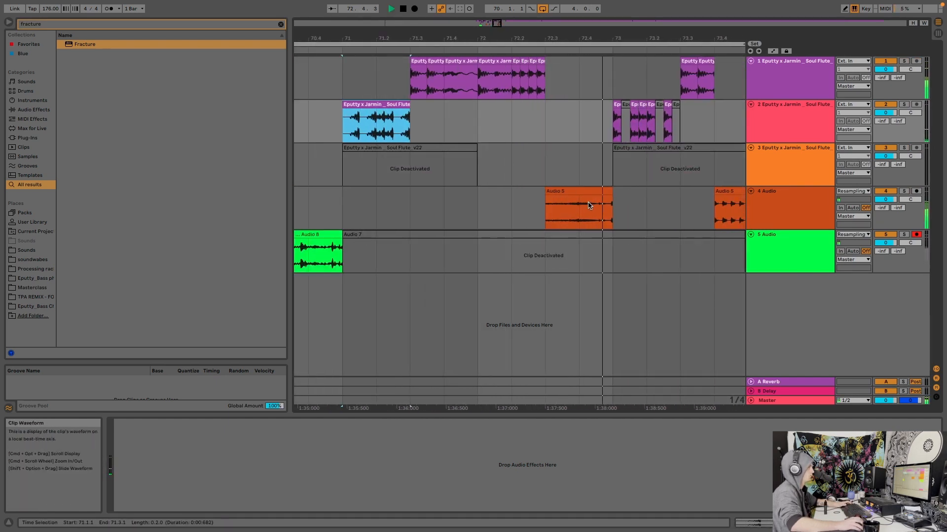
Step: Activate the Audio 7 part from 72.3.1 to 73.1.1 on track 5 and delete track 4's clip over the same range
click(590, 194)
key(space)
key(space)
key(space)
drag(611, 253, 533, 246)
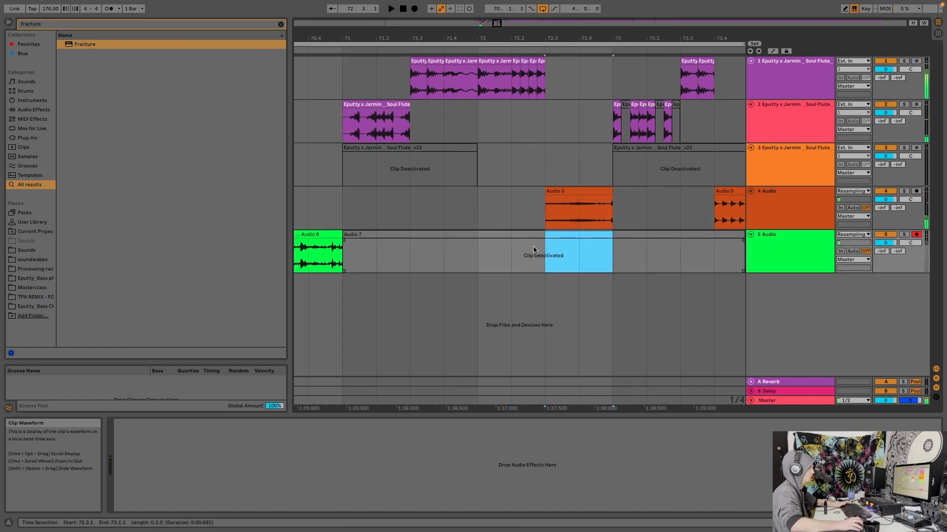
key(0)
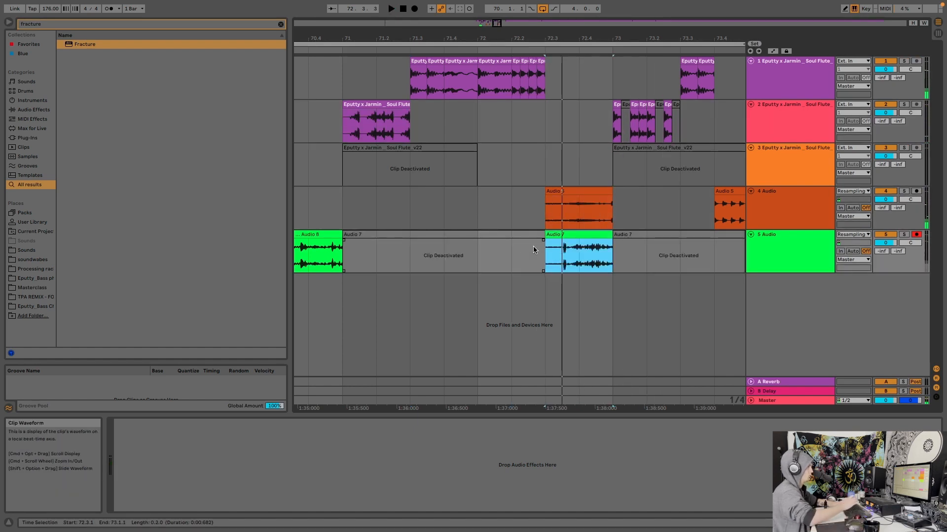
click(587, 192)
key(Delete)
Step: Play the activated Audio 7 part from 72.3.1 and extend the loop to cover 65.1.1 to 74.1.1
click(590, 234)
key(space)
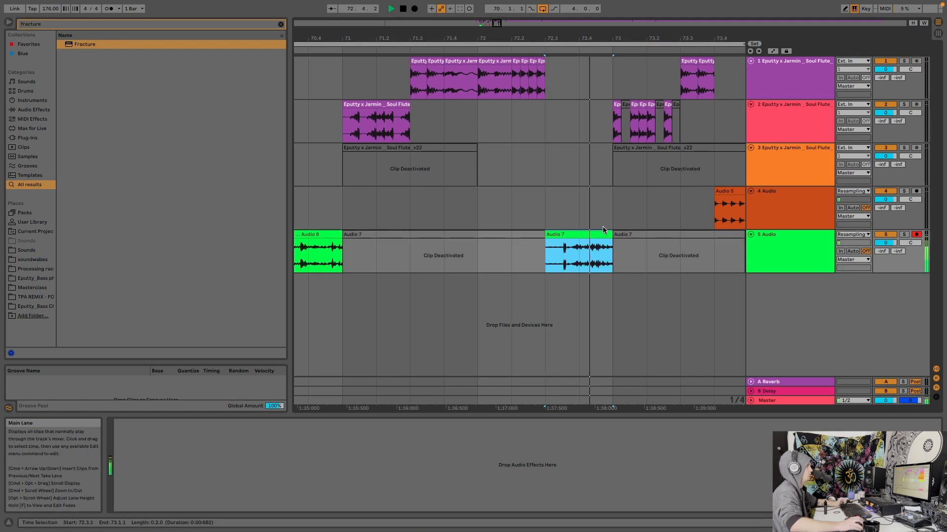
drag(622, 39, 636, 17)
drag(553, 44, 416, 54)
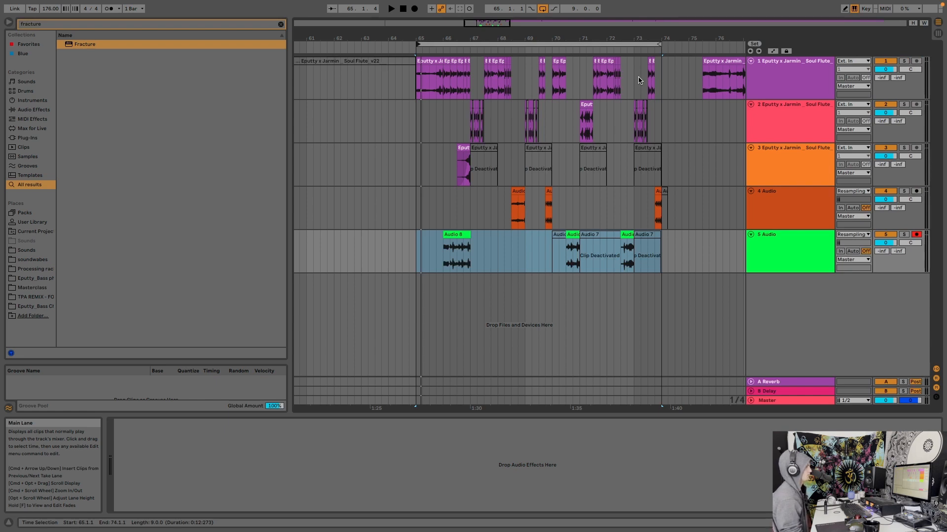
Step: Search the browser for granulator and load Granulator II onto a new MIDI track below track 5
key(super+f)
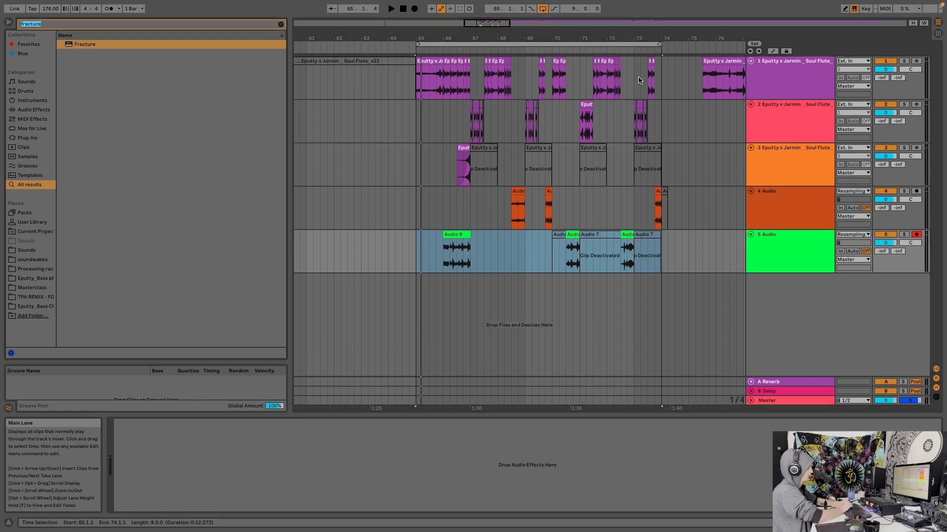
key(BackSpace)
text(granulato)
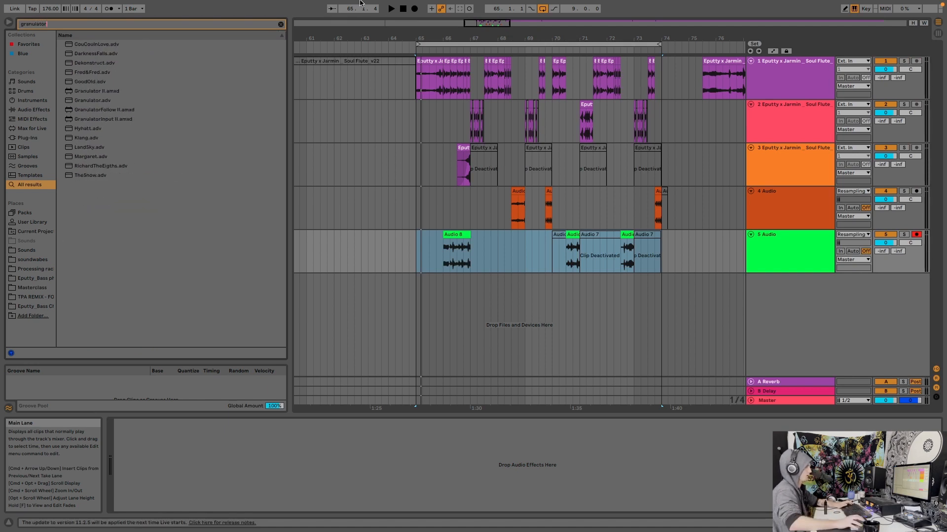
click(795, 239)
key(super+shift+t)
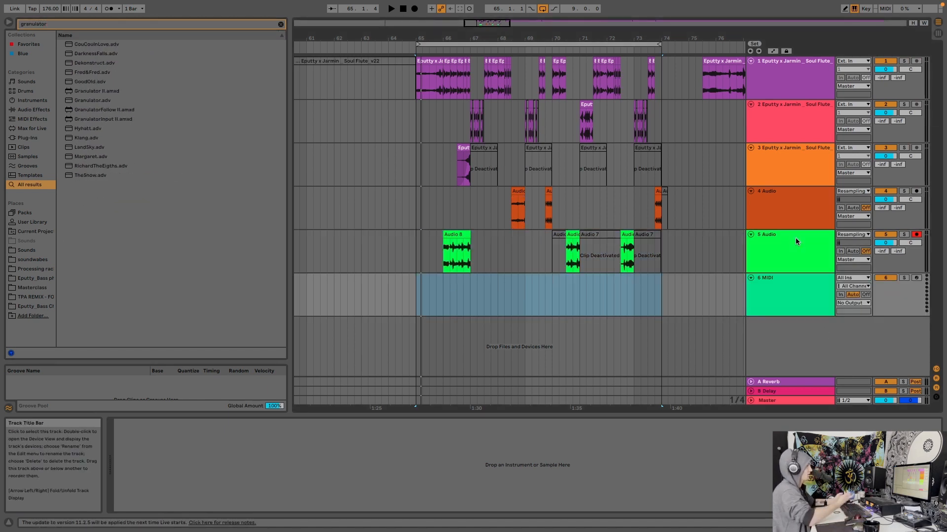
click(115, 92)
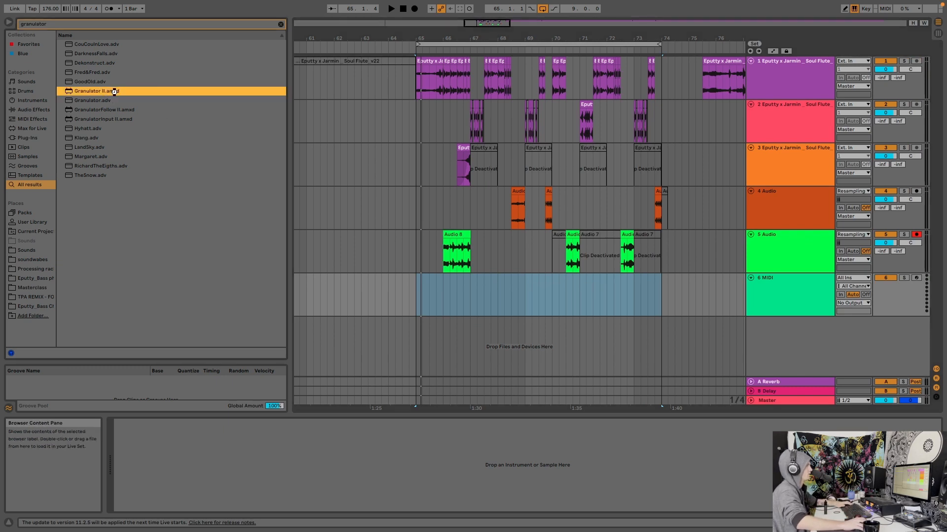
key(Return)
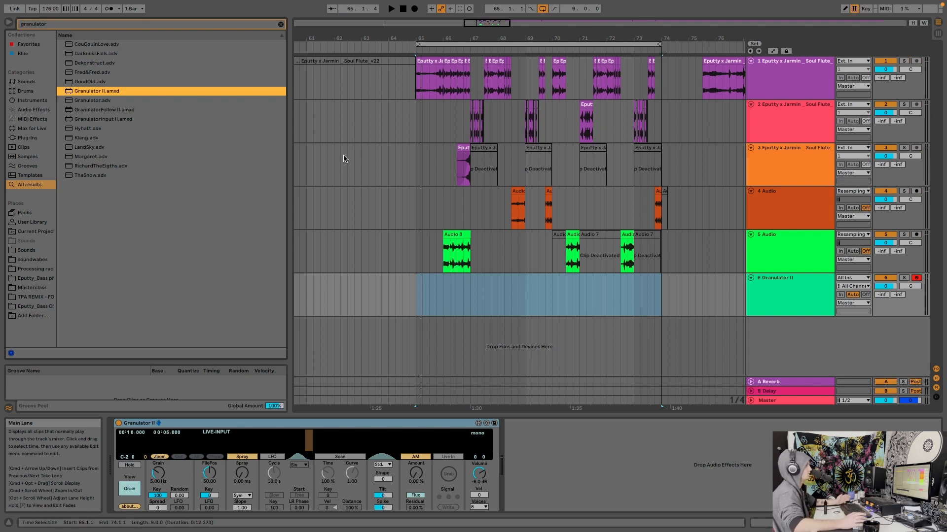
Step: Insert an audio track between track 5 and the Granulator II track, and set the grid to 4 Bars
click(789, 259)
key(ctrl+t)
right_click(456, 277)
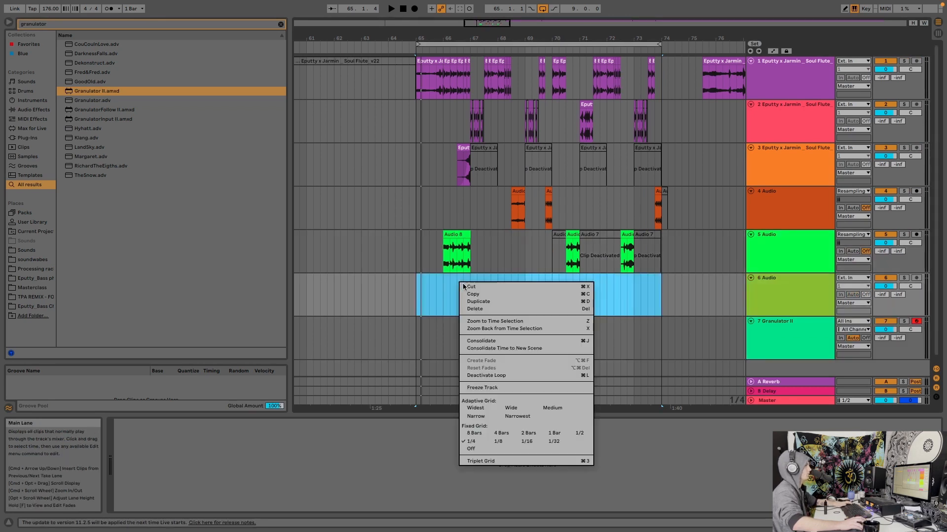
click(503, 430)
Step: Set track 6's input to Resampling, arm it and record the arrangement from 65.1.1 to about 70.4
click(433, 297)
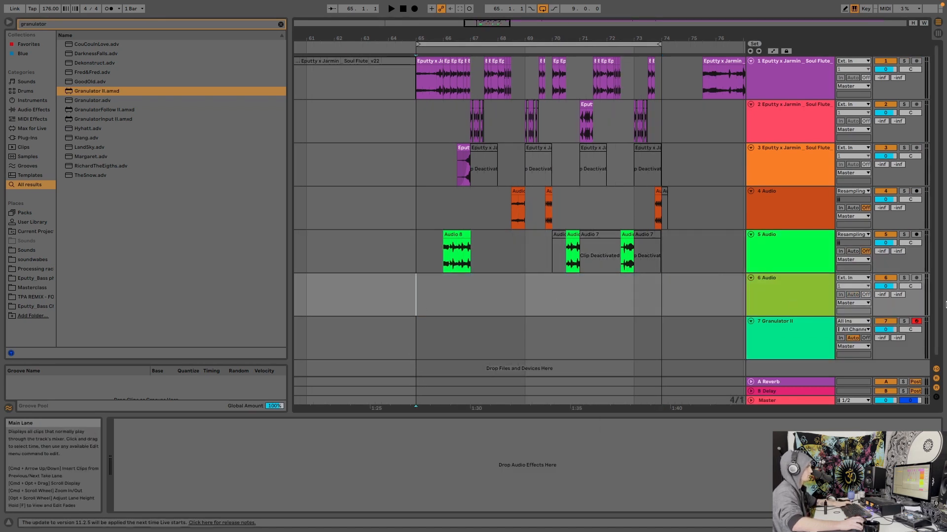
click(858, 279)
click(853, 287)
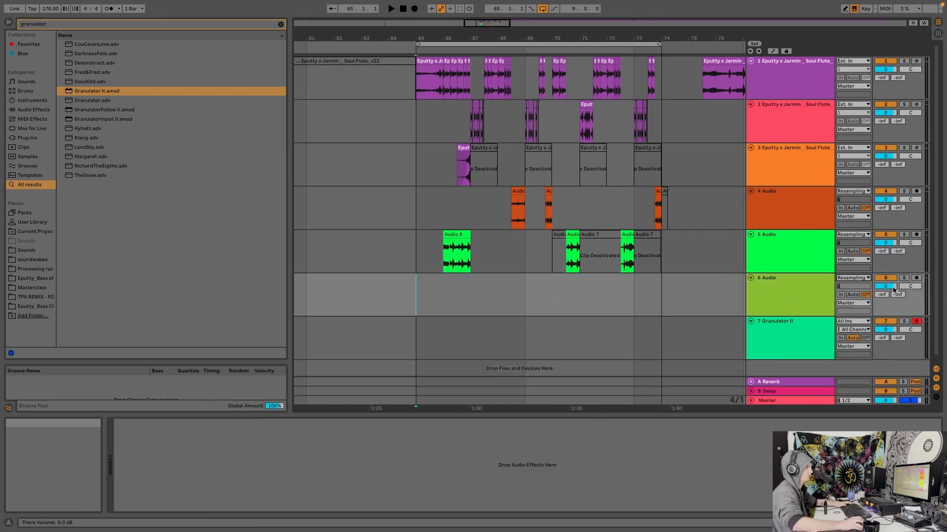
key(F9)
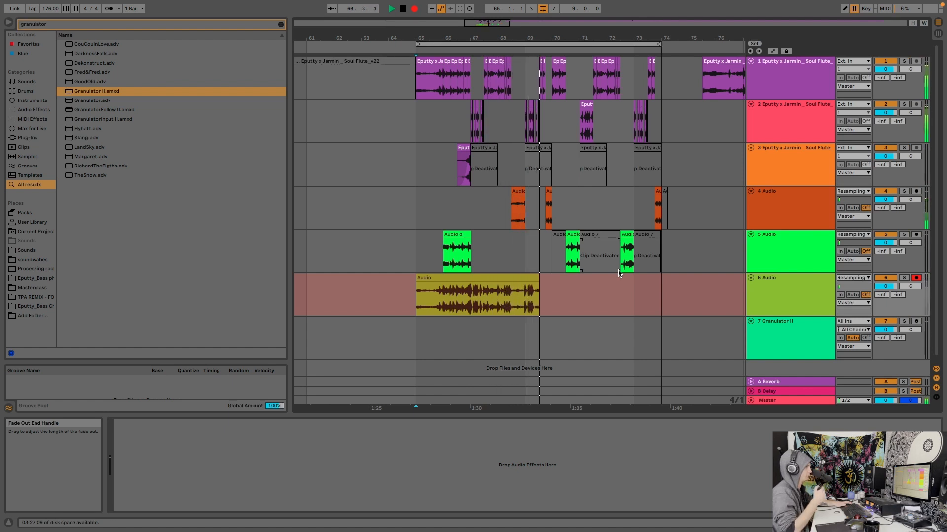
key(space)
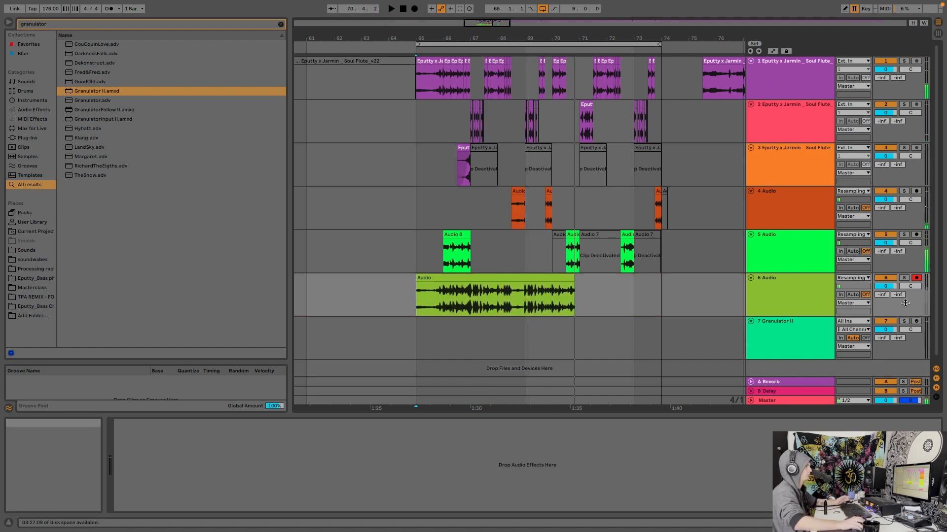
Step: Delete track 1's Soul Flute clip from 65.1.1 to 66.1.1 and play from 66.1.1
drag(436, 38, 436, 57)
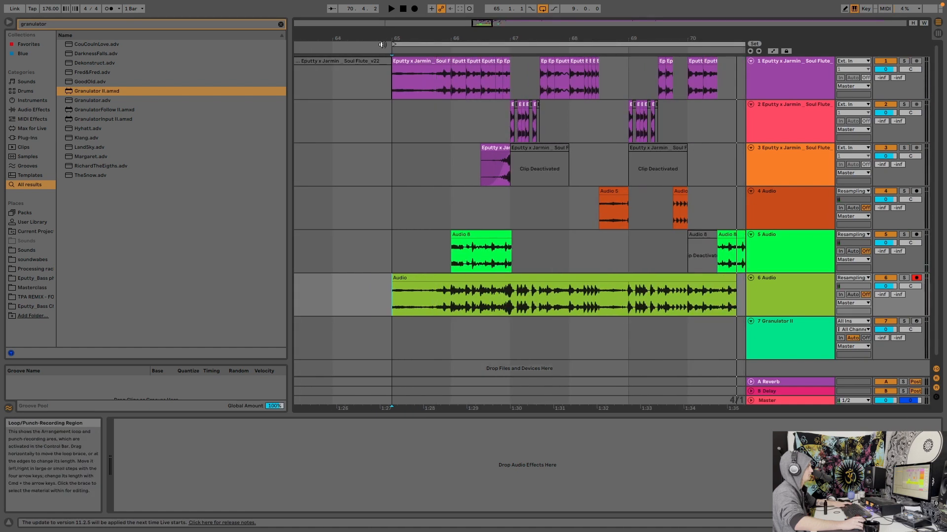
click(482, 44)
click(438, 62)
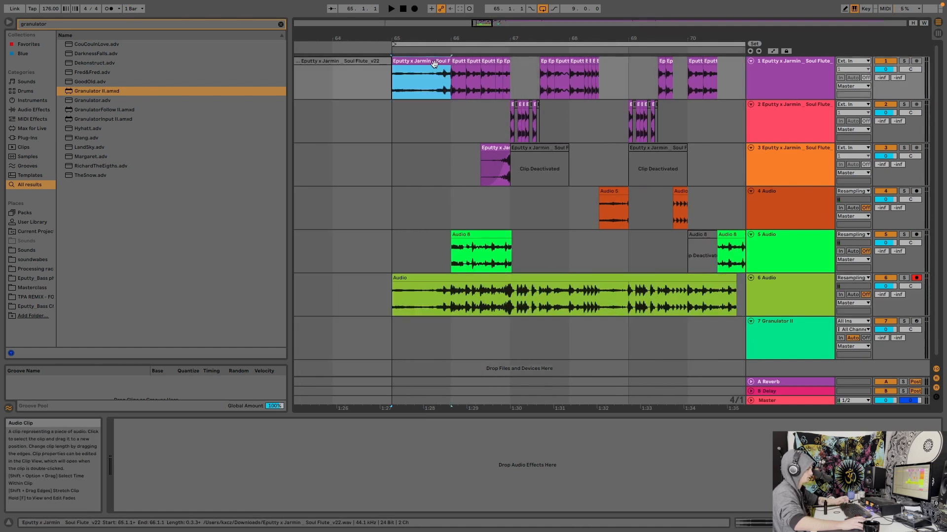
key(Delete)
right_click(449, 117)
click(449, 114)
right_click(450, 114)
click(448, 111)
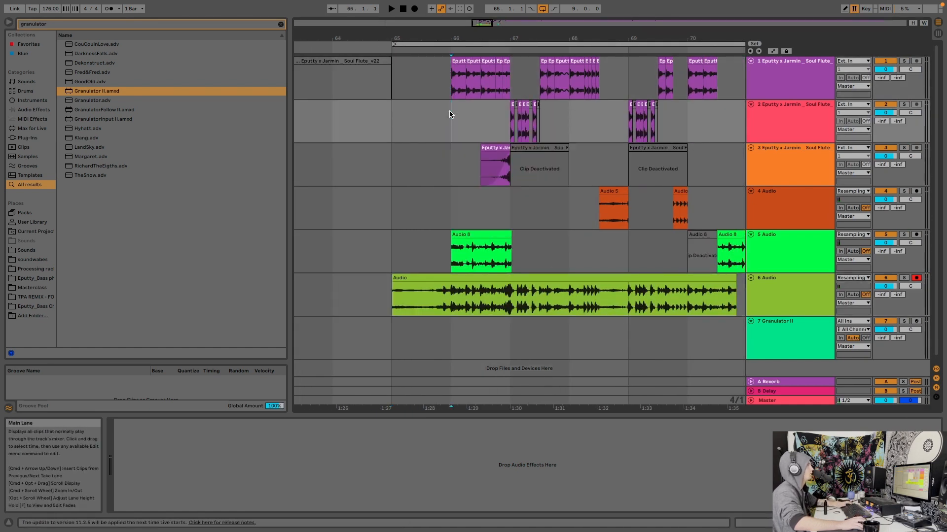
click(449, 111)
key(space)
key(space)
Step: Set the grid to 1/8 and play again from 66.1.1
click(457, 131)
right_click(457, 129)
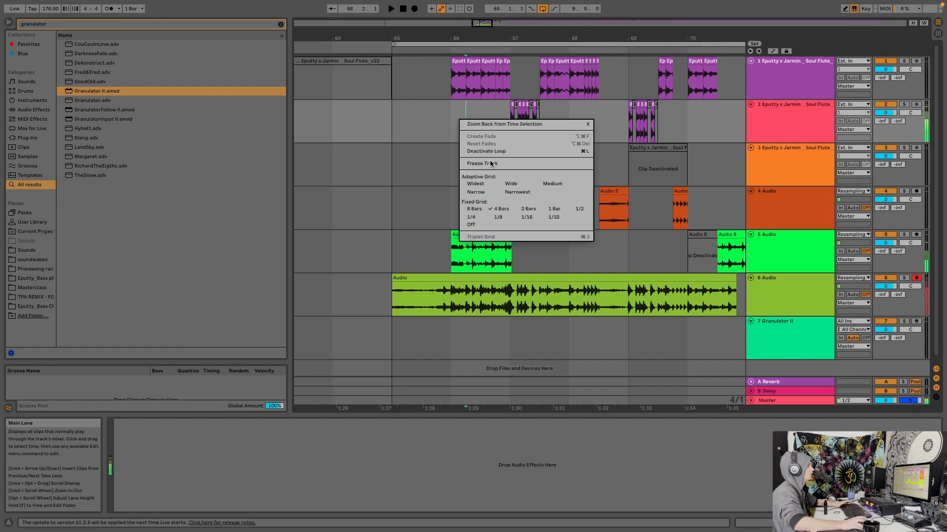
click(494, 220)
click(451, 120)
key(space)
key(space)
Step: Delete the recorded clip starting at 66.1.1 on track 5
drag(459, 38, 427, 22)
click(805, 285)
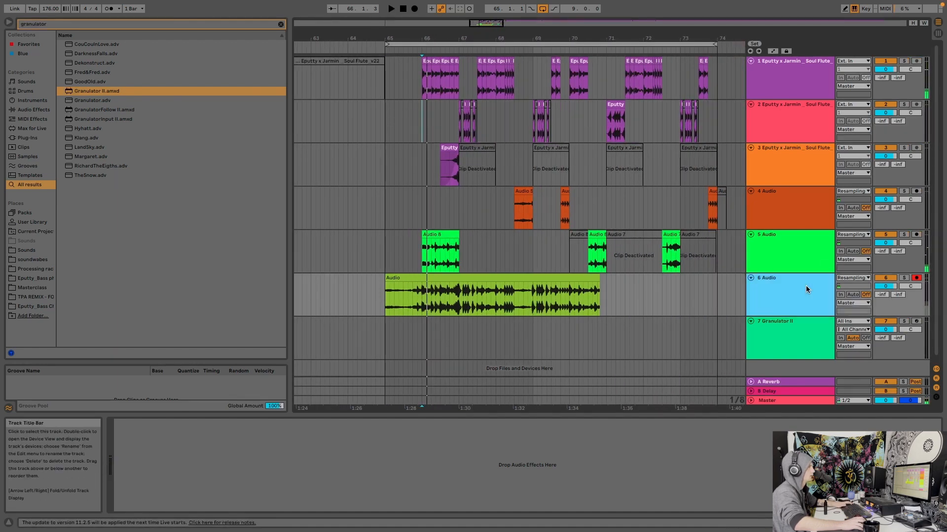
click(438, 232)
key(Delete)
Step: Load track 6's resampled recording into Granulator II and delete the clip from track 6
click(451, 278)
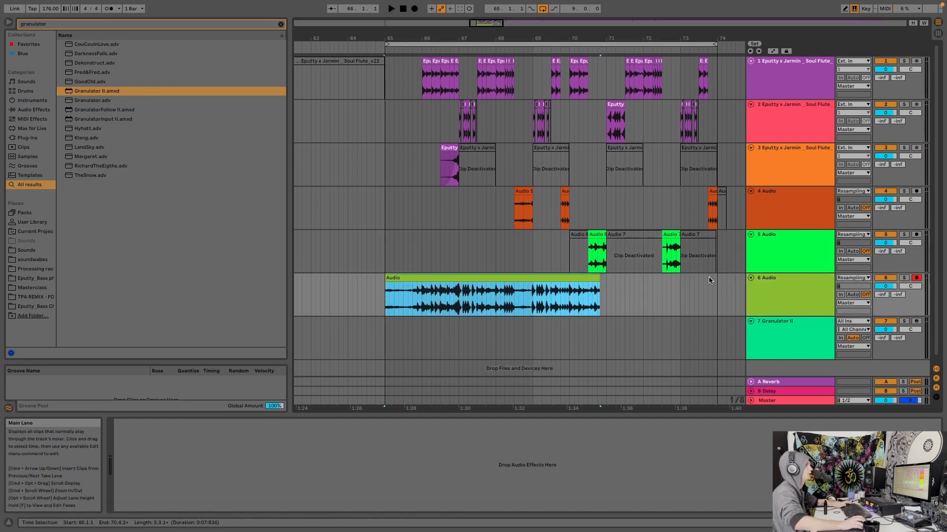
right_click(514, 148)
key(Escape)
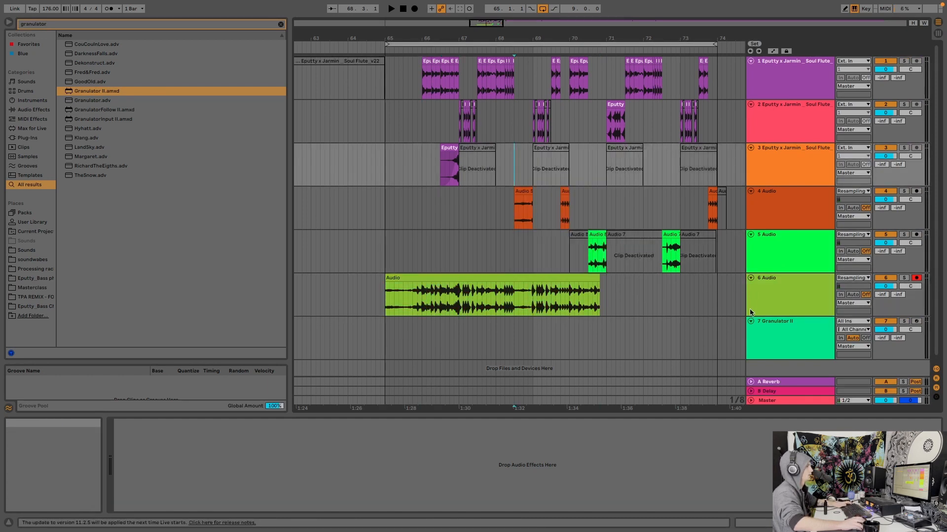
click(800, 324)
drag(440, 278, 324, 445)
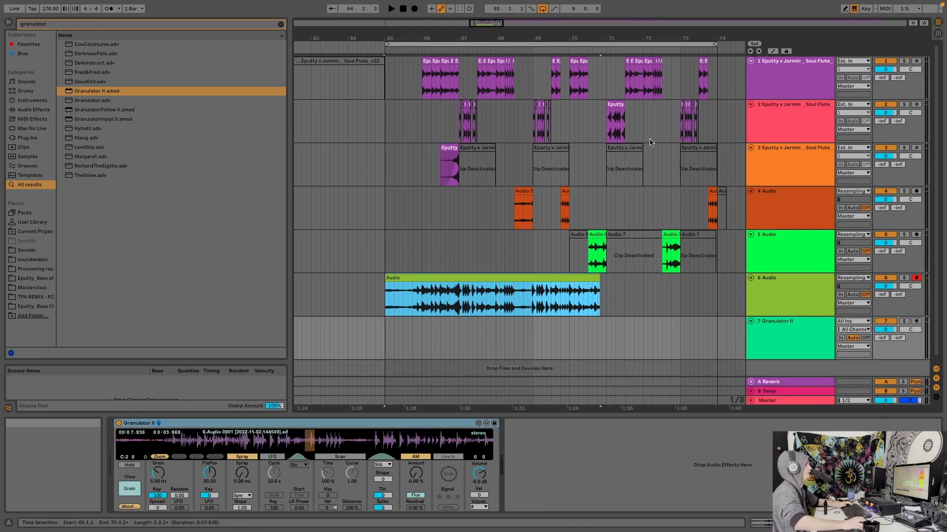
click(440, 277)
key(Delete)
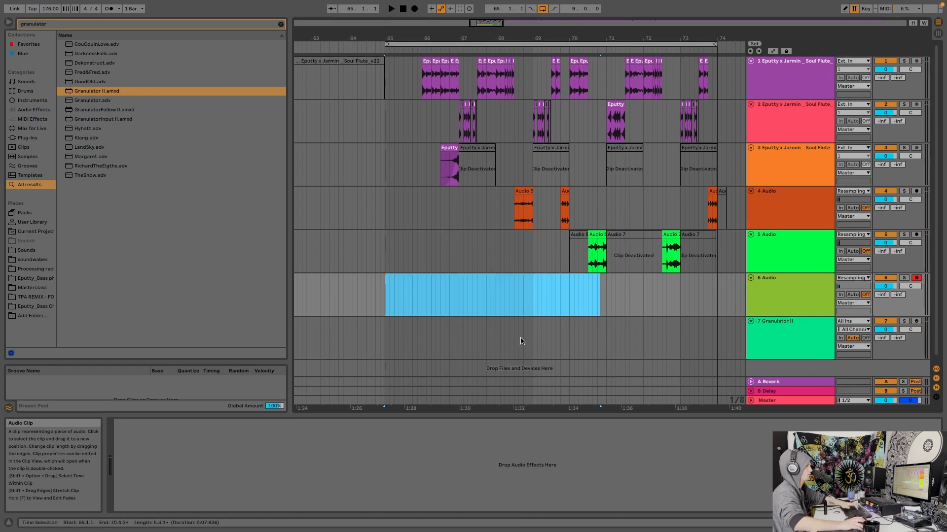
Step: Solo and arm the Granulator II track, and play notes on the computer keyboard in the C3 to D4 octave
click(528, 307)
click(792, 333)
click(904, 321)
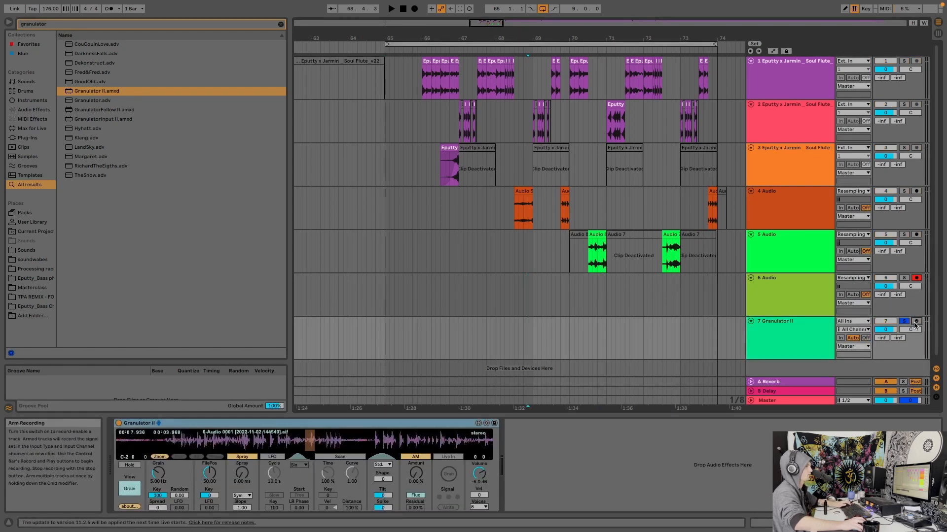
click(916, 322)
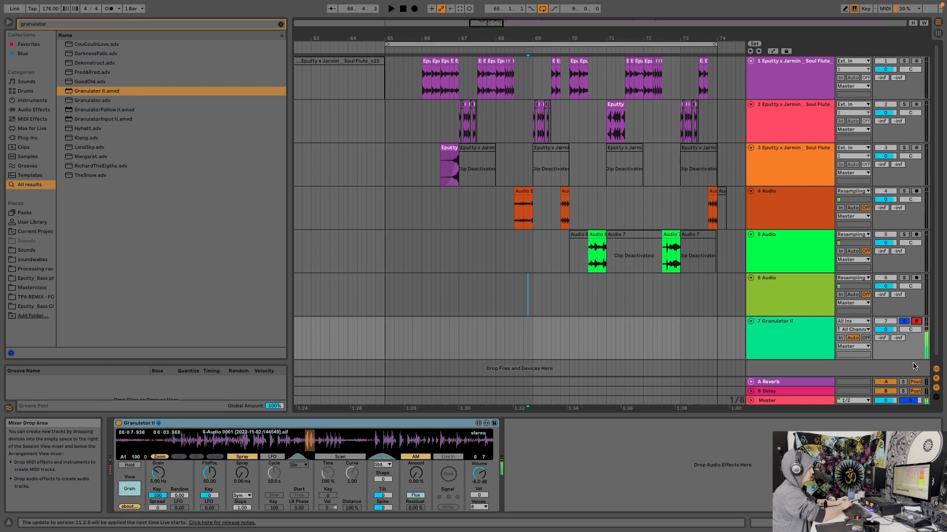
key(x)
key(s)
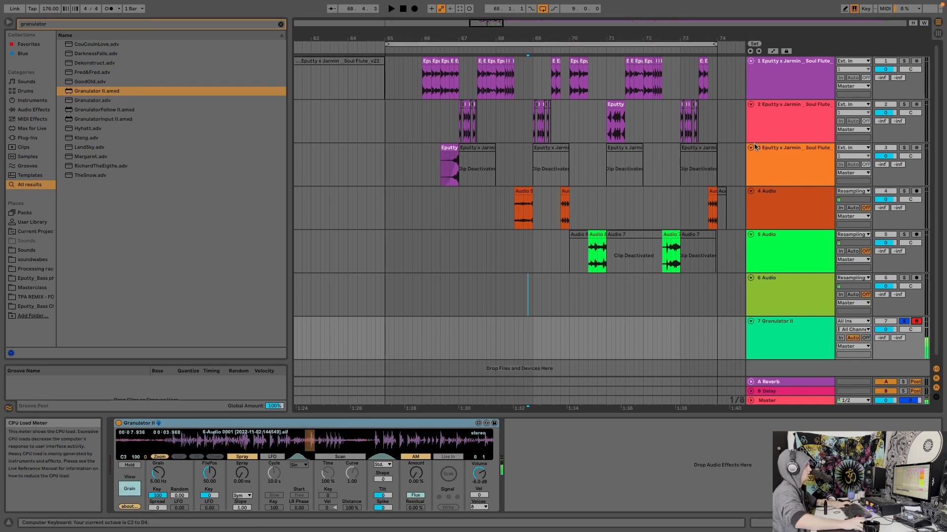
Step: Group Granulator II into an Instrument Rack and map its Grain parameter to Macro 1
right_click(156, 473)
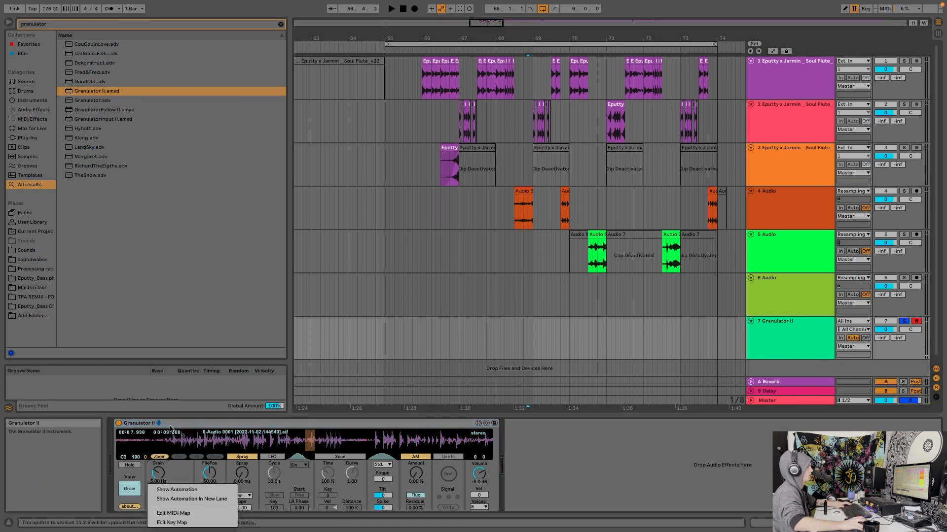
click(175, 423)
click(177, 424)
key(super+g)
right_click(169, 474)
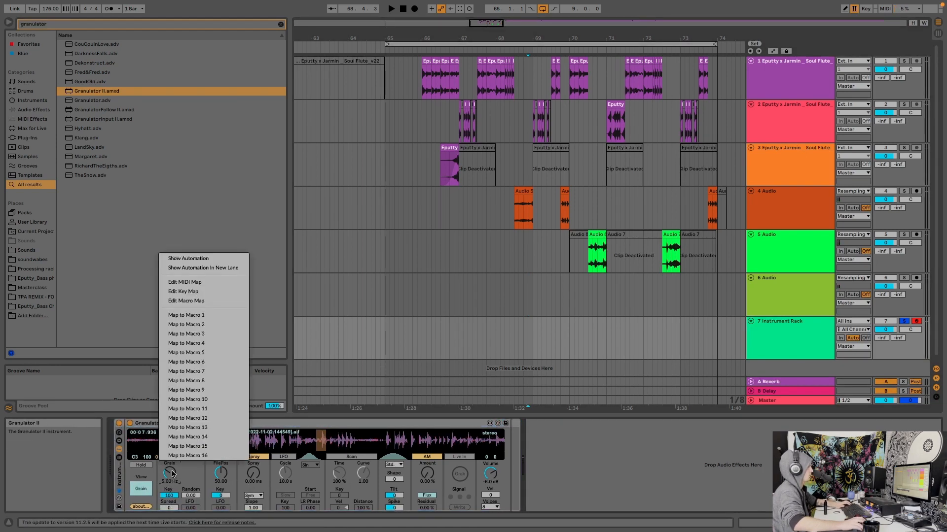
click(198, 323)
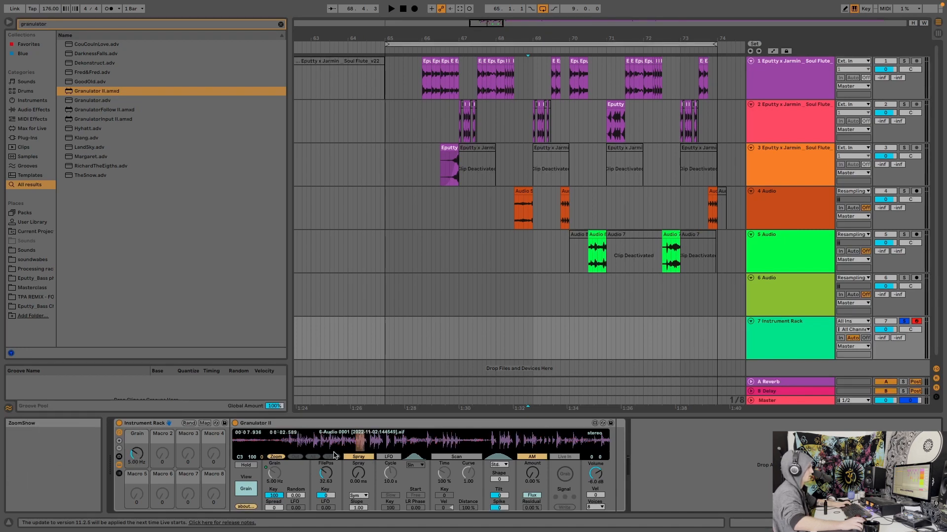
Step: Sweep the Grain macro up to 150 Hz, move the sample position to about 17.34, and bring Grain down to about 57 Hz
click(130, 457)
drag(132, 457, 132, 407)
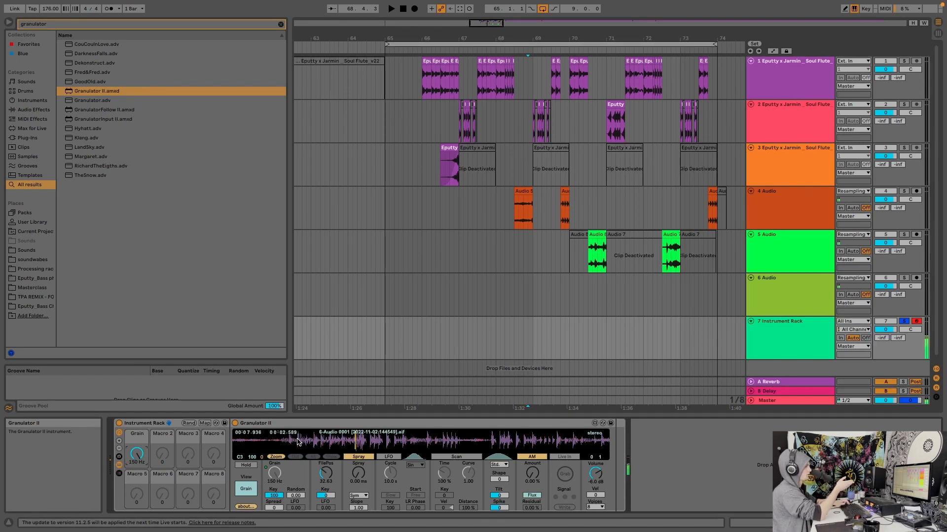
click(297, 439)
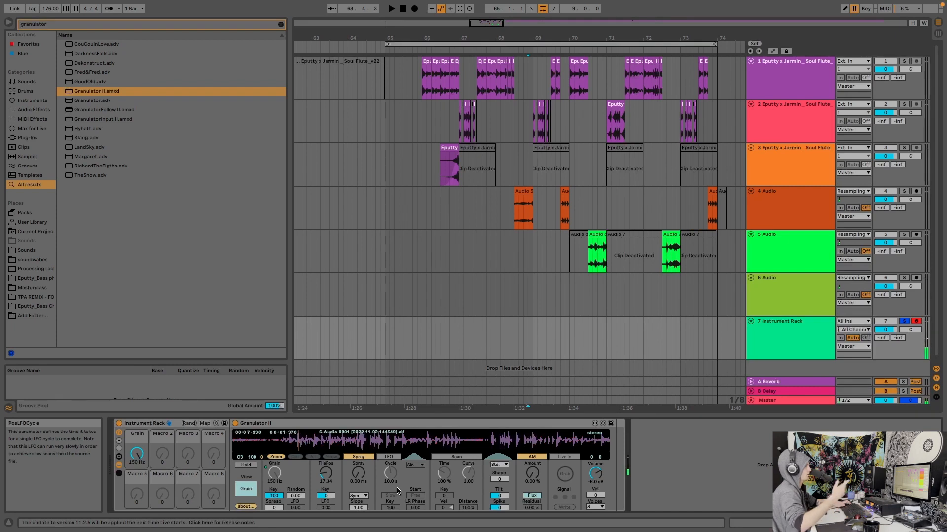
drag(136, 453, 136, 468)
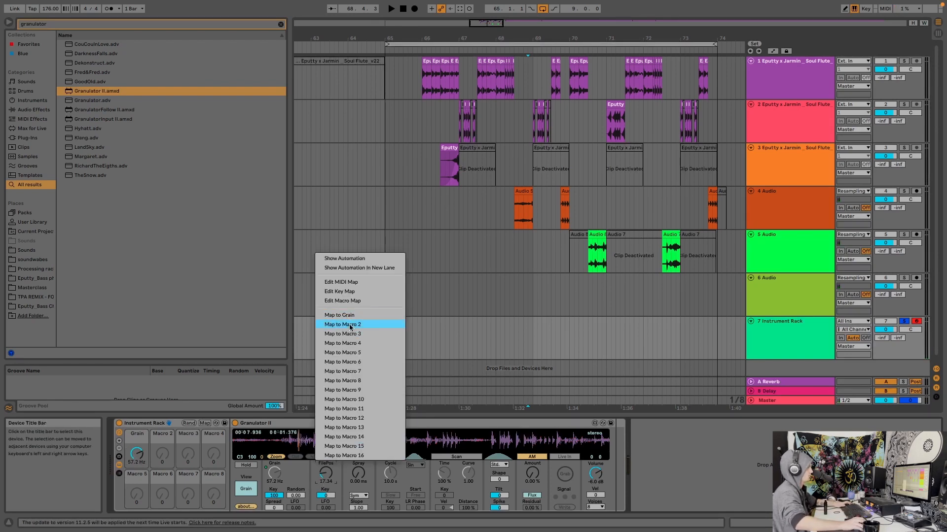
Step: Map Granulator II's FilePos to Macro 2, set it to about 45.67, and lower the Grain macro to about 42 Hz
click(351, 324)
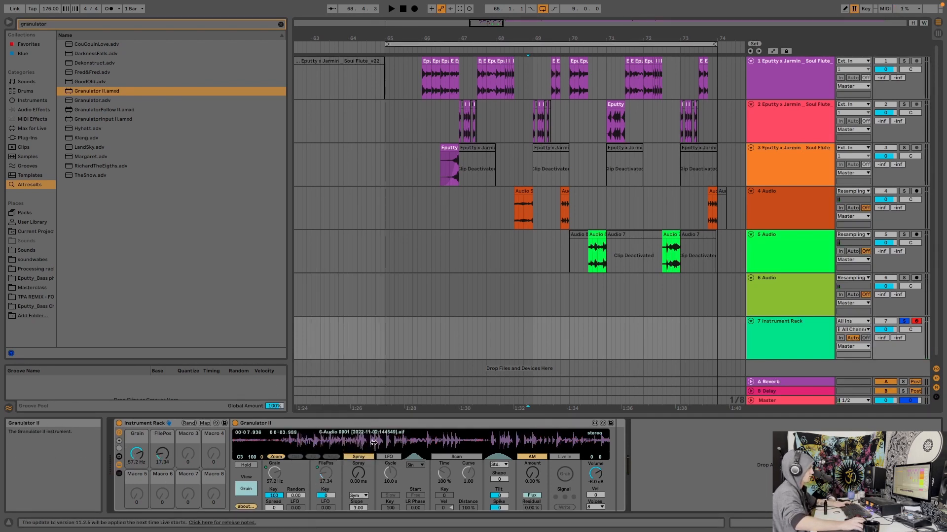
mouse_move(163, 454)
mouse_down()
mouse_move(162, 424)
mouse_move(162, 461)
mouse_up()
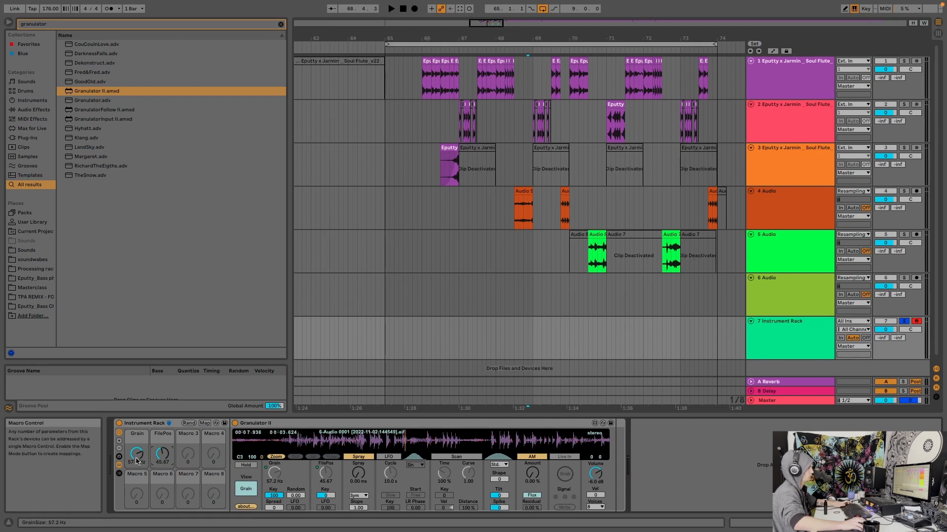
mouse_move(137, 454)
mouse_down()
mouse_move(136, 473)
mouse_move(137, 441)
mouse_up()
Step: Map Granulator II's Spray to Macro 3 and raise the macro to about 1.64 s
right_click(359, 472)
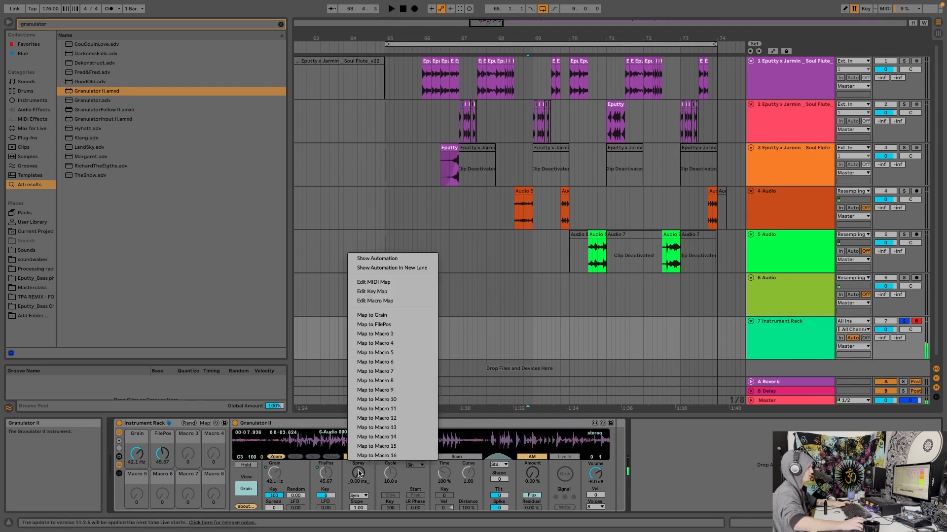
click(388, 334)
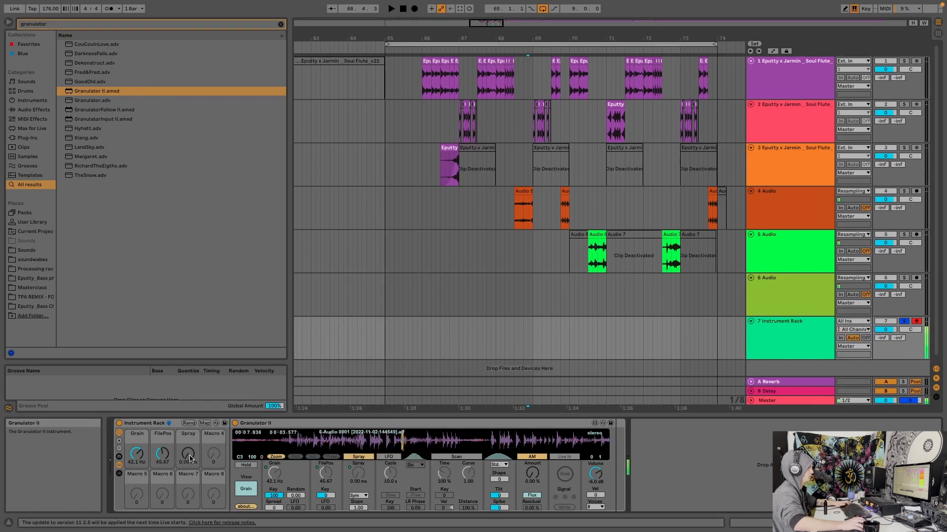
drag(190, 459, 190, 451)
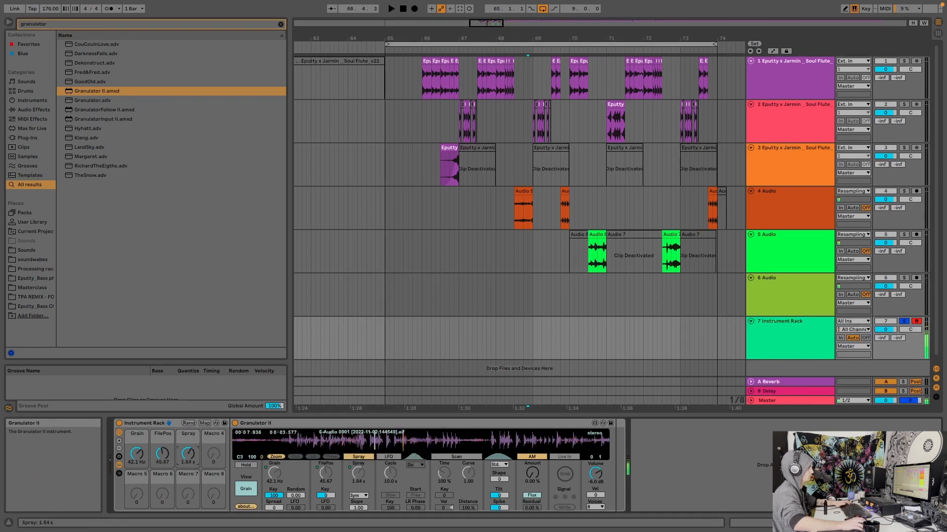
Step: Sweep the Grain and Spray macros across their ranges, leaving Grain at about 2.43 Hz and Spray at about 10.4 ms
drag(137, 454, 137, 478)
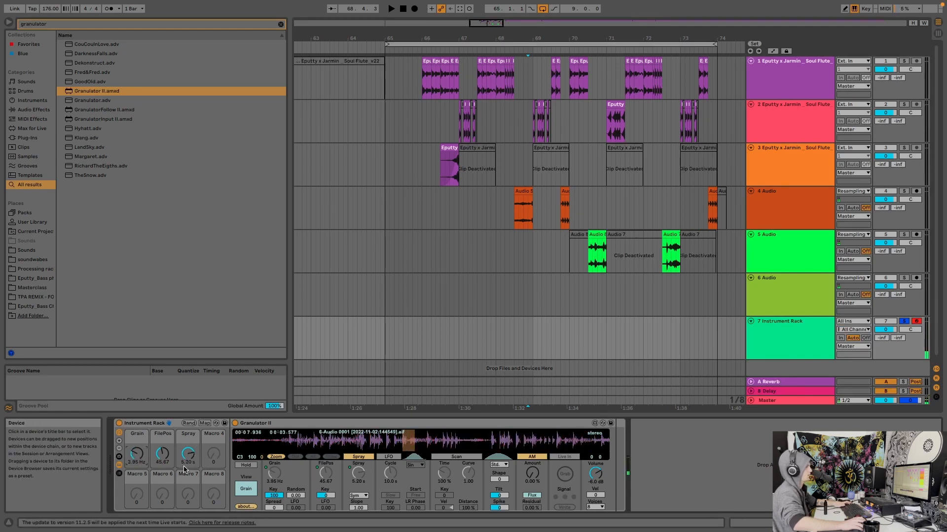
drag(188, 454, 188, 429)
drag(140, 465, 140, 434)
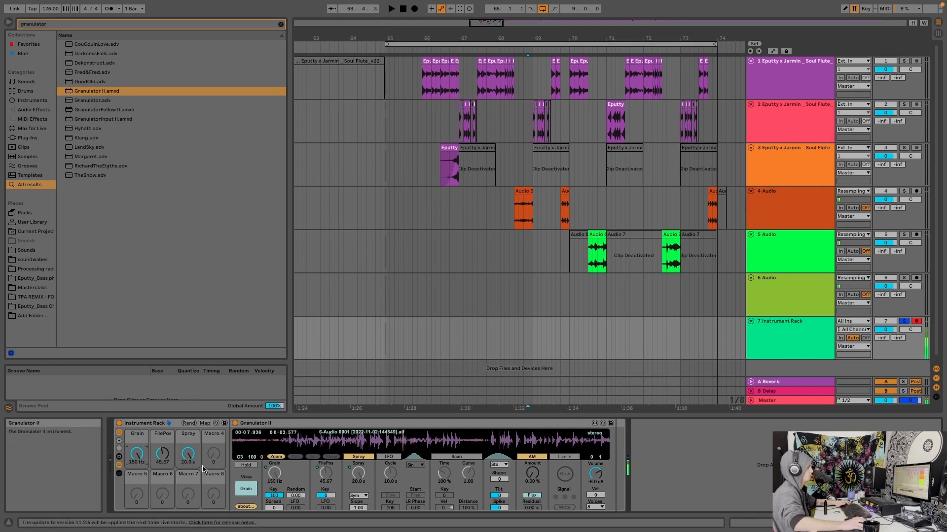
drag(132, 468, 132, 508)
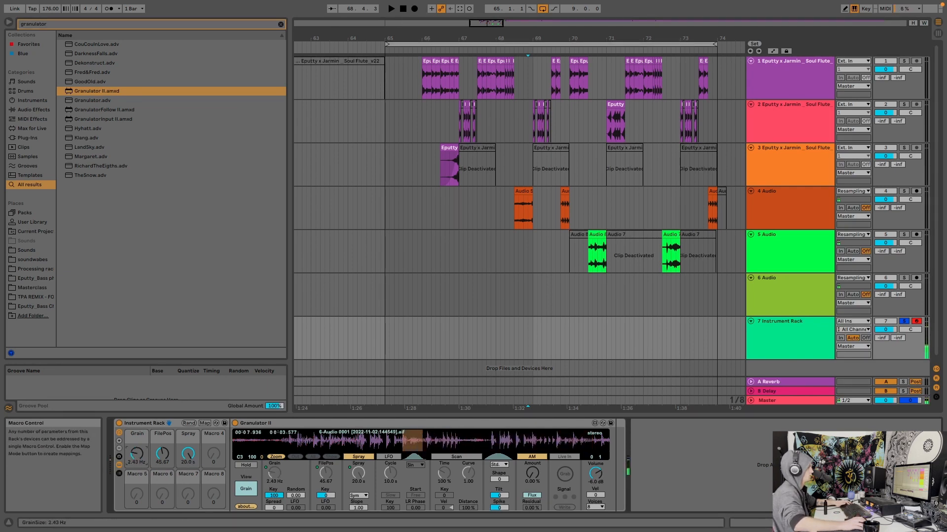
drag(183, 456, 183, 493)
click(364, 440)
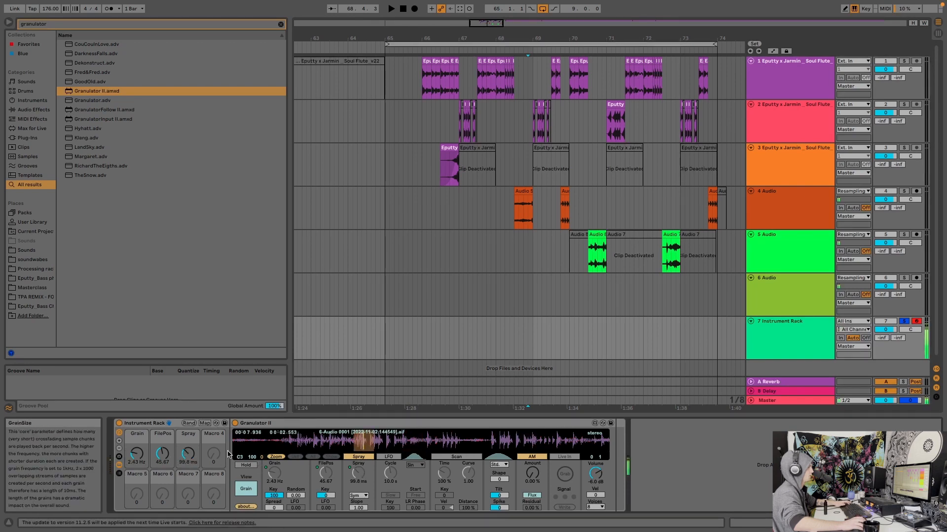
drag(188, 454, 188, 433)
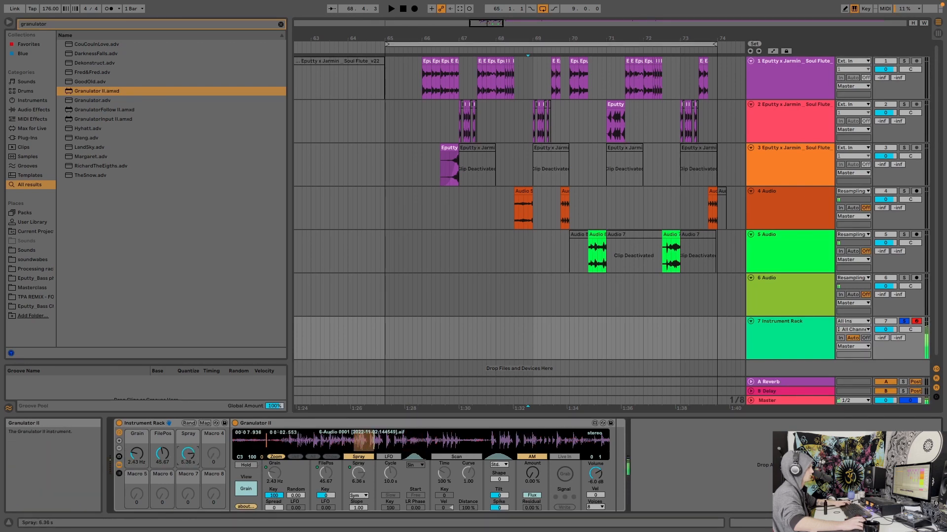
Step: Show Granulator II's Filter view, map the pitch Tune to Macro 4, and set it to +12 st
click(245, 489)
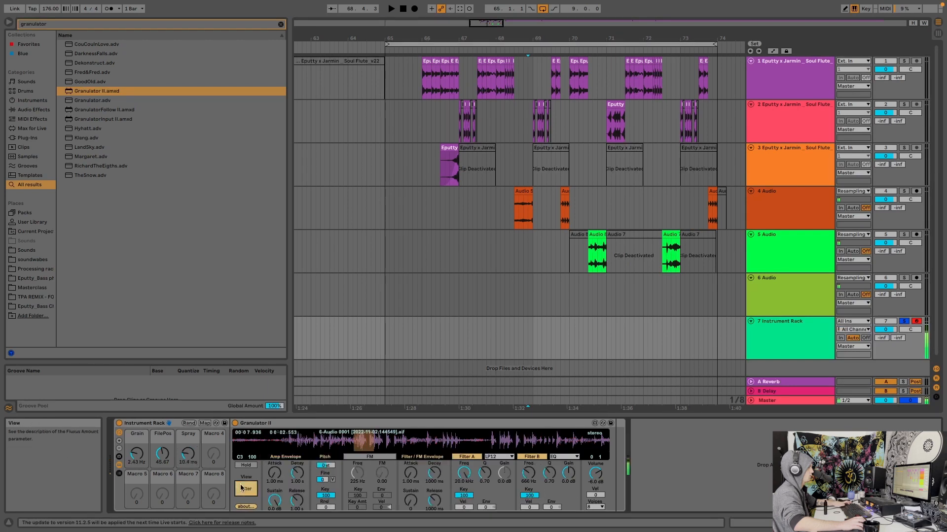
right_click(330, 465)
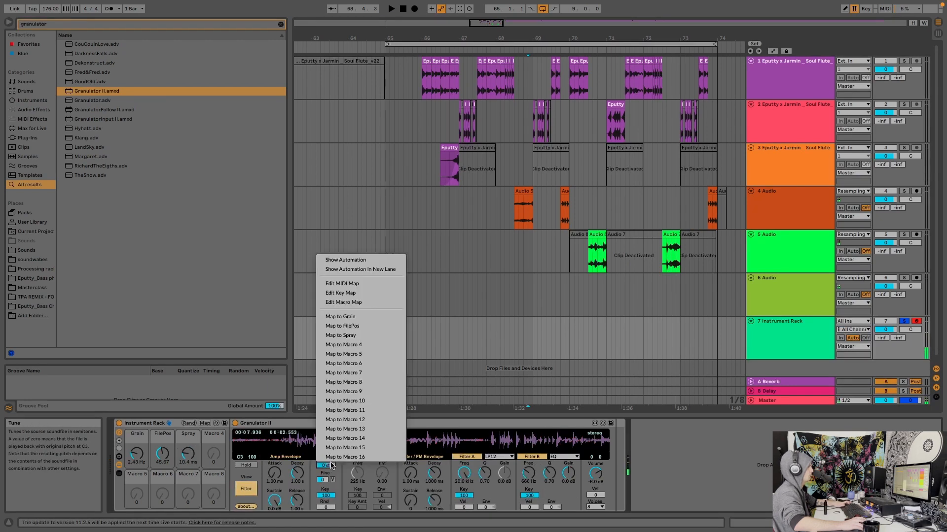
click(351, 344)
drag(214, 453, 214, 441)
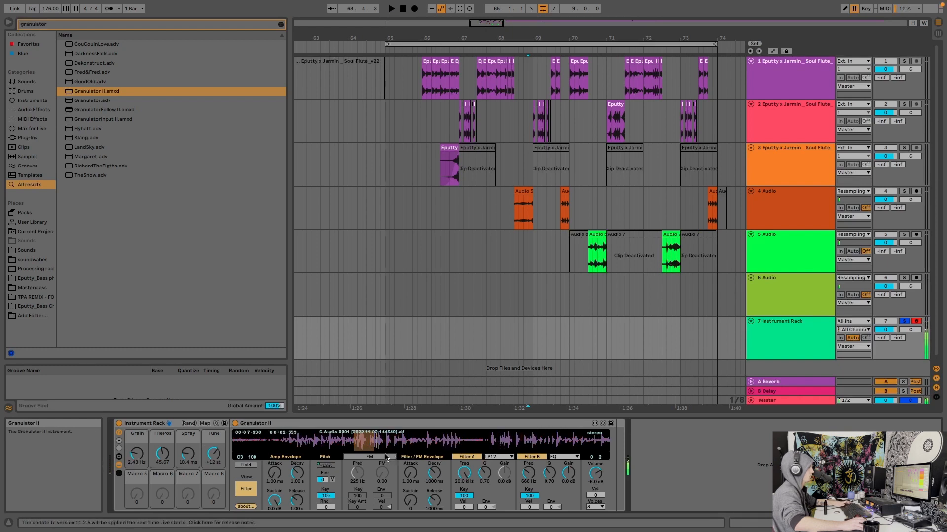
Step: Map Granulator II's FM frequency to Macro 5 and its FM amount to Macro 6
right_click(358, 474)
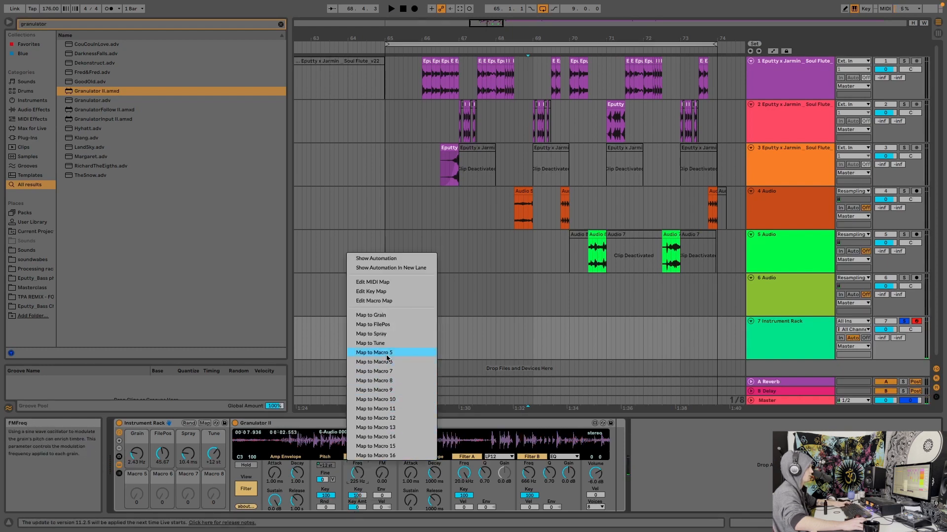
click(387, 353)
right_click(375, 475)
click(390, 362)
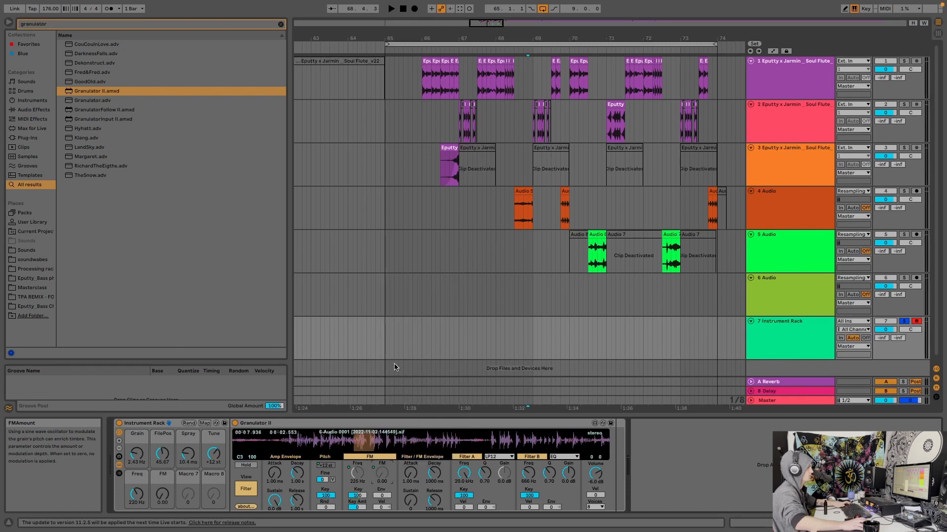
Step: Raise the FM macro to 250 and sweep the Freq macro up to 20 kHz and back down to about 50 Hz
drag(162, 495, 137, 459)
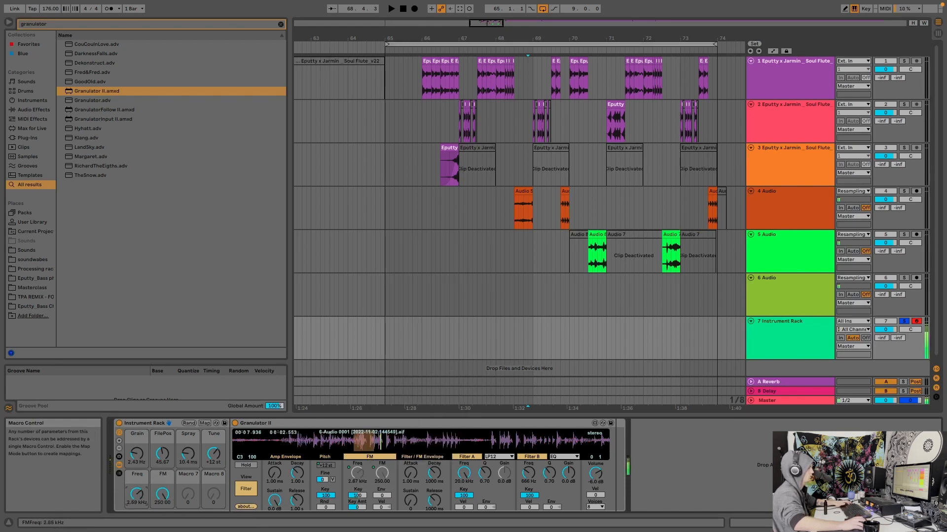
drag(137, 495, 141, 495)
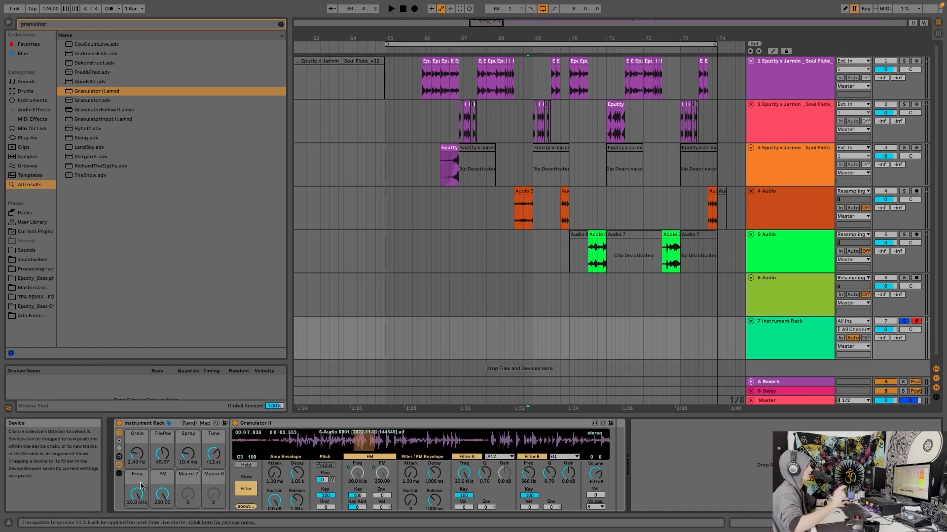
right_click(140, 486)
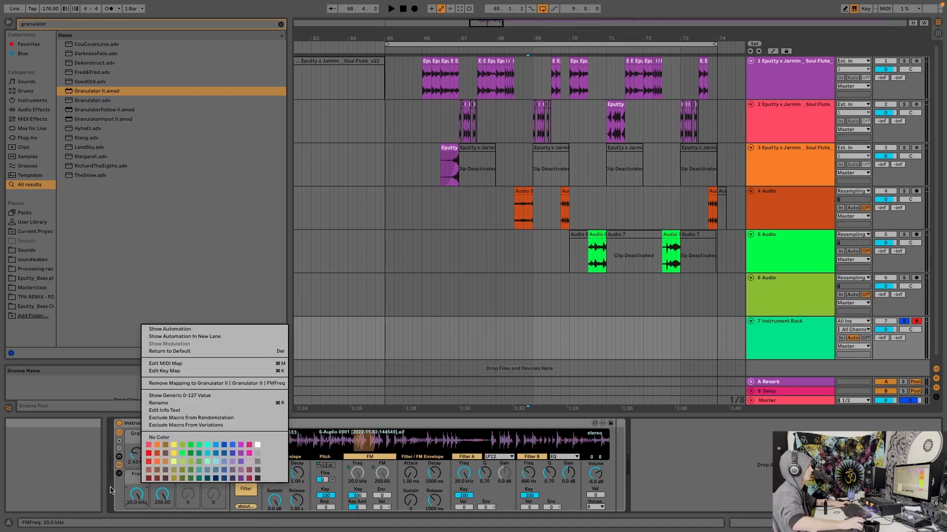
click(136, 498)
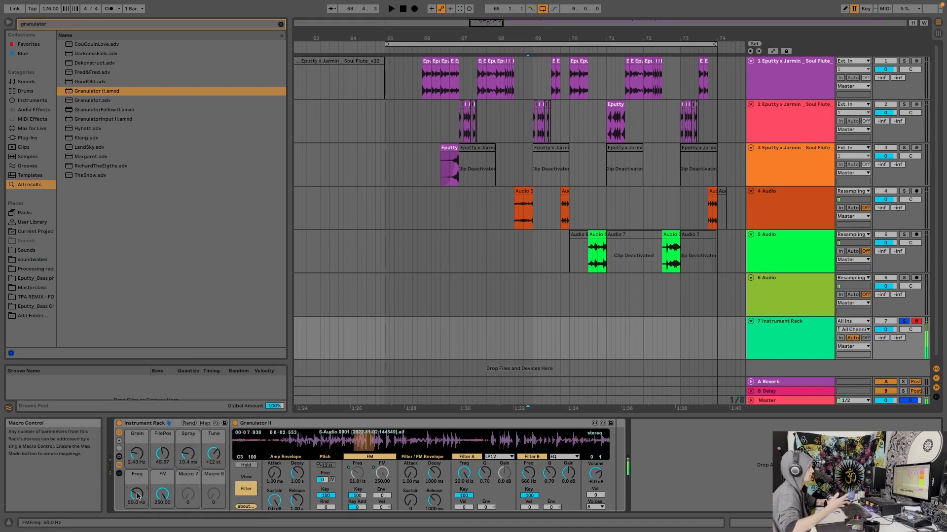
Step: Play notes an octave higher while adjusting the rack macros, with Grain about 30 Hz, FilePos about 17.32 and FM about 86
mouse_move(162, 493)
mouse_down()
mouse_move(162, 513)
mouse_move(137, 498)
mouse_move(137, 513)
mouse_move(164, 483)
mouse_up()
drag(213, 454, 214, 459)
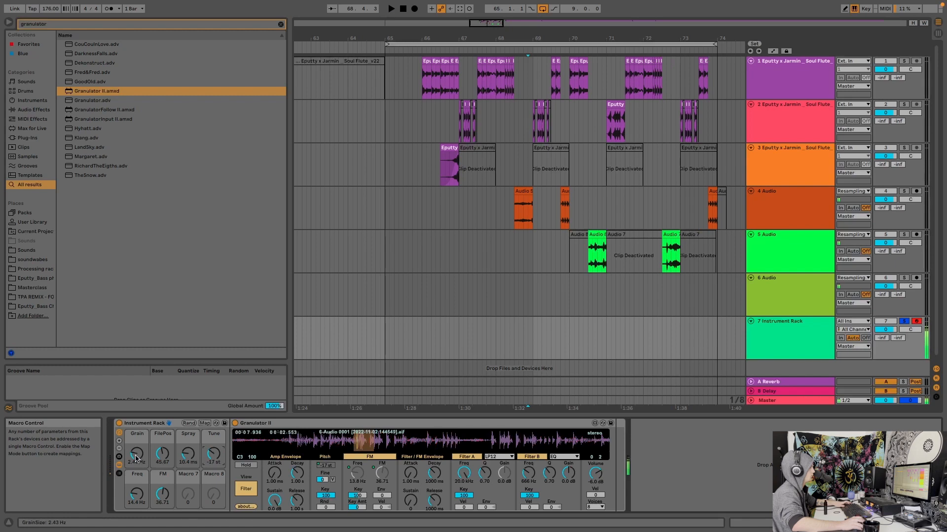
drag(137, 454, 162, 512)
key(x)
key(a)
right_click(164, 494)
click(162, 495)
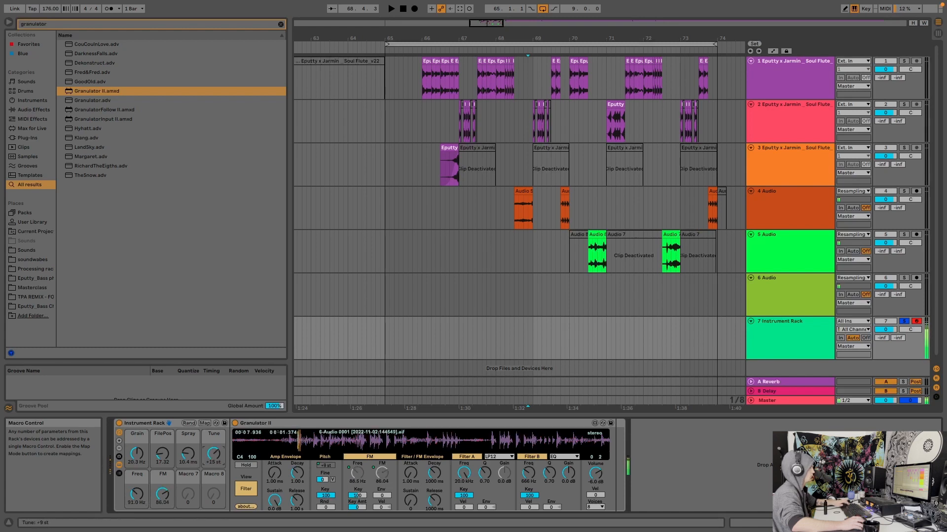
Step: Play notes another octave up while setting Grain to about 19.4 Hz, FilePos about 64, Spray about 1.53 s and FM about 2.15
mouse_move(213, 454)
mouse_down()
mouse_move(213, 434)
mouse_move(189, 434)
mouse_up()
key(x)
key(a)
drag(138, 455, 163, 431)
drag(163, 494, 163, 513)
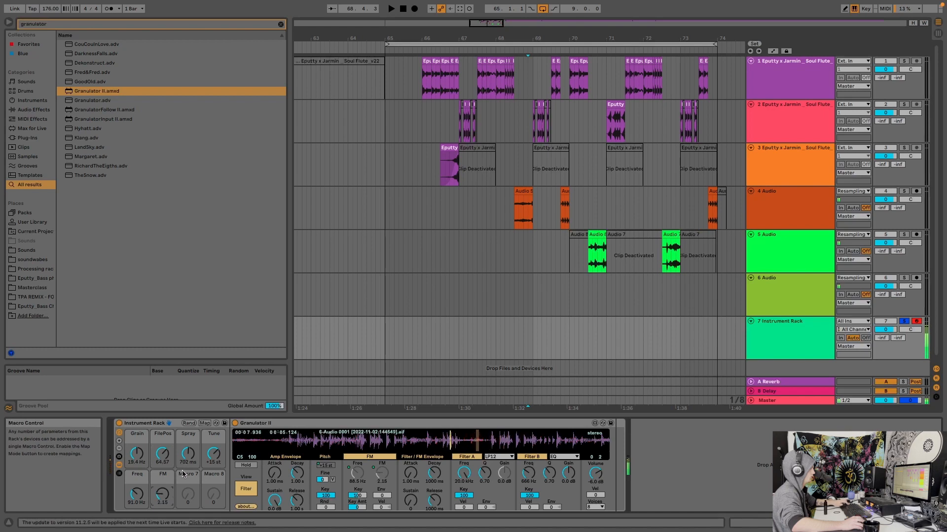
mouse_move(188, 454)
mouse_down()
mouse_move(188, 473)
mouse_move(213, 449)
mouse_up()
click(189, 454)
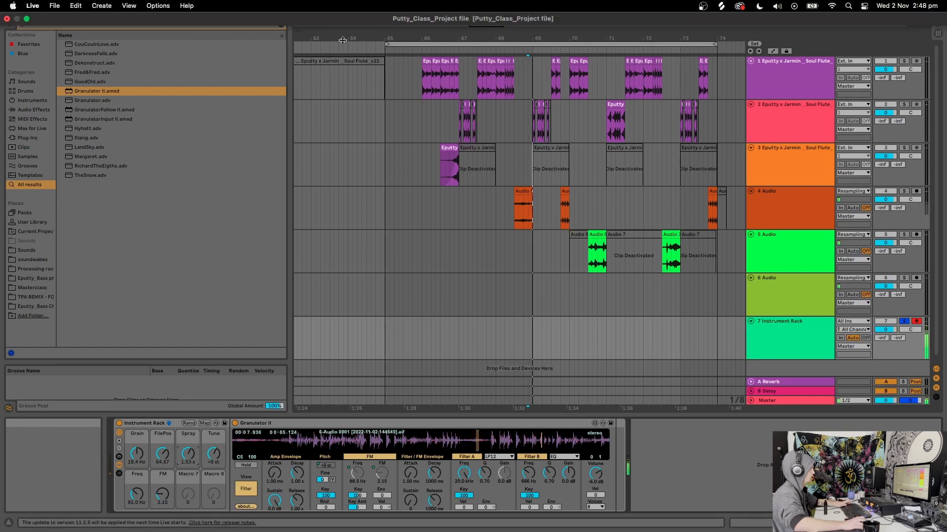
Step: Load the Soul Flute_v22 clip from track 1 into Granulator II on the Instrument Rack track
click(331, 62)
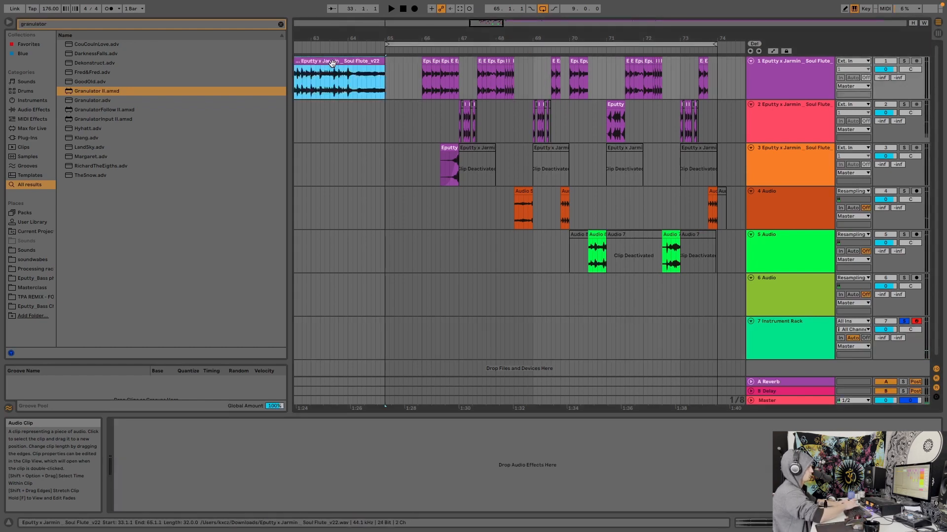
click(827, 331)
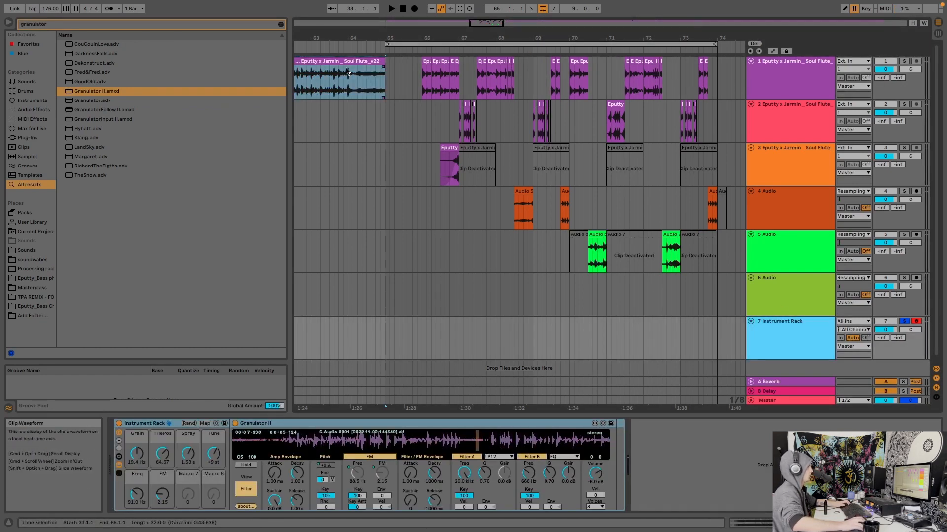
drag(335, 79, 259, 442)
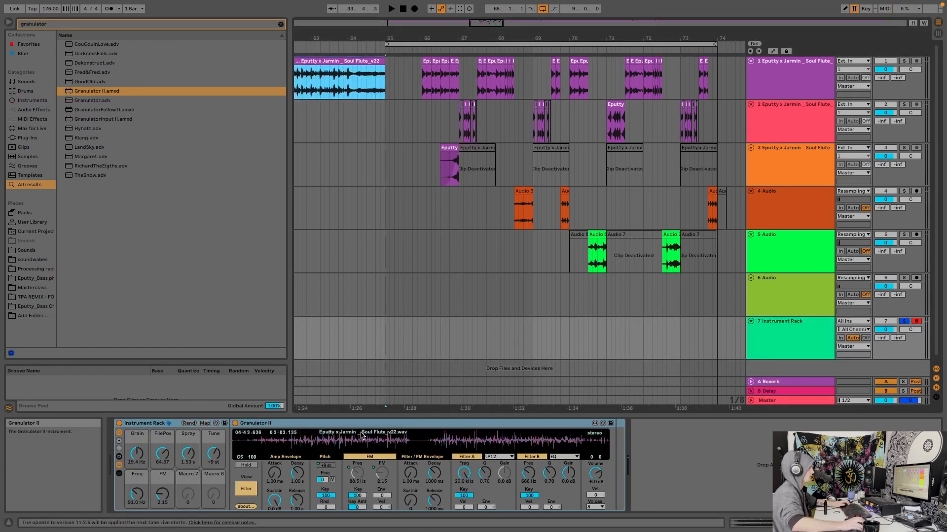
Step: Pick a grain position in the Soul Flute sample and set Grain to about 3.95 Hz, Tune to 0 st and Spray to 0
click(309, 440)
drag(137, 454, 136, 470)
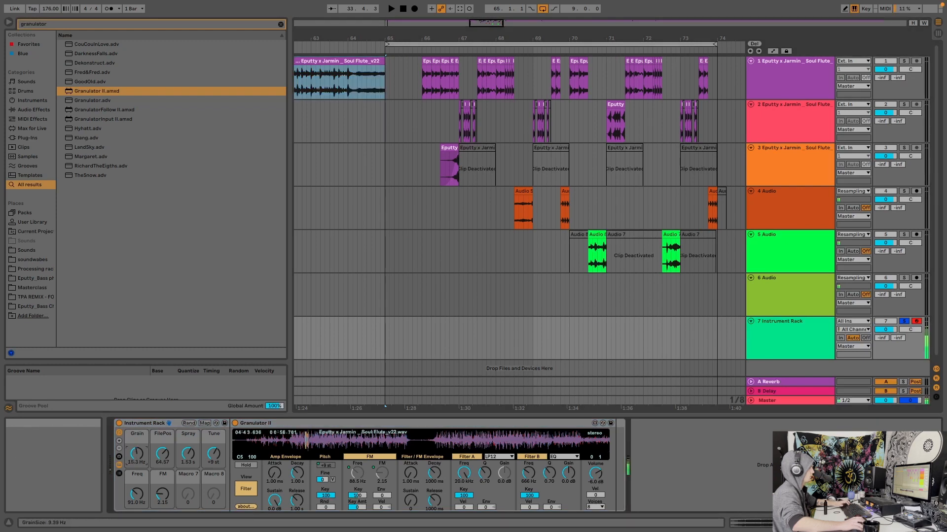
drag(217, 459, 217, 465)
drag(217, 459, 189, 471)
text(0)
key(Return)
Step: Play notes on the computer keyboard in the C4 to D5 octave and raise the FM macro to about 49.46
key(x)
key(x)
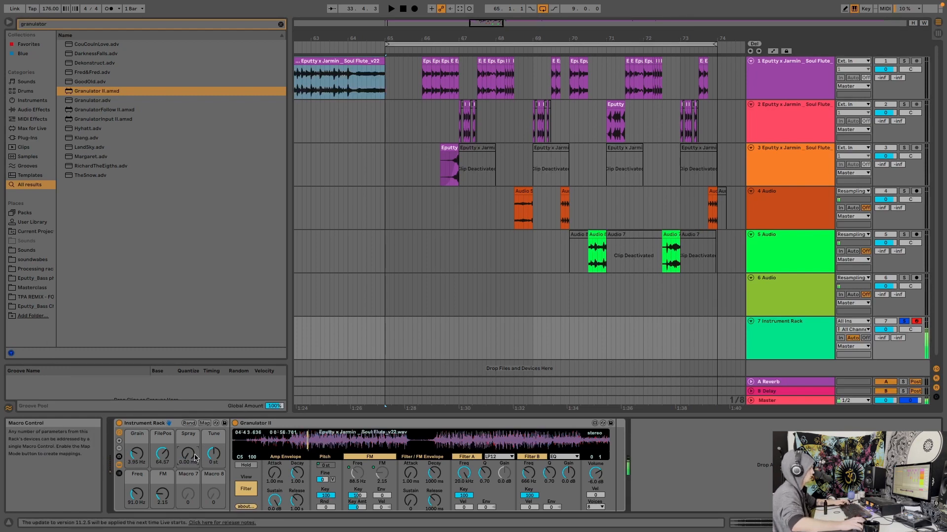
key(a)
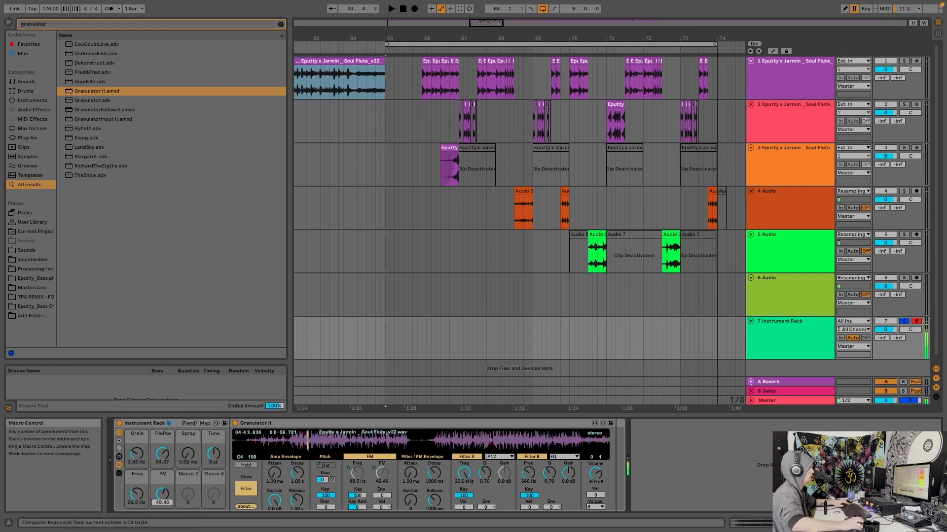
Step: Continue exploring grains in Granulator II, raising Grain to about 38.3 Hz and FilePos to about 96, with FM at about 1.48
drag(163, 454, 163, 461)
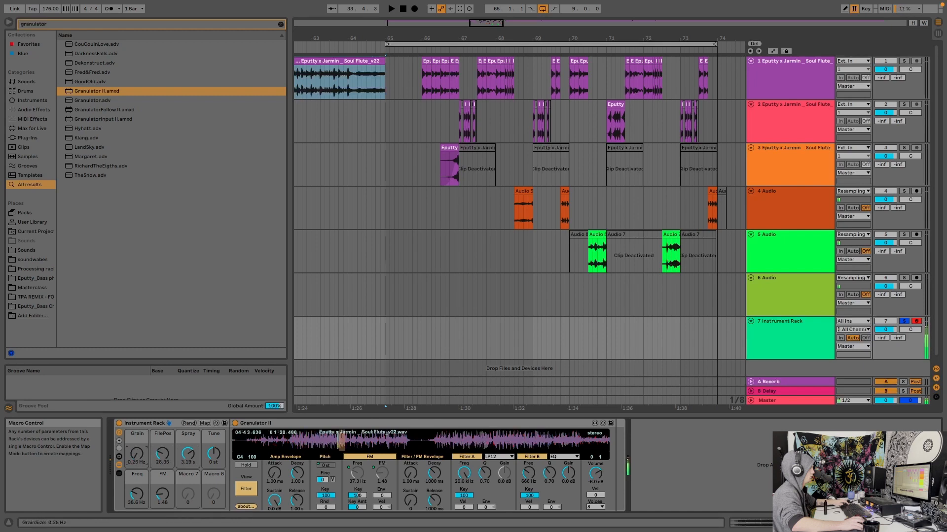
mouse_move(162, 454)
mouse_down()
mouse_move(162, 436)
mouse_move(162, 455)
mouse_move(136, 427)
mouse_move(136, 466)
mouse_move(162, 428)
mouse_up()
click(166, 464)
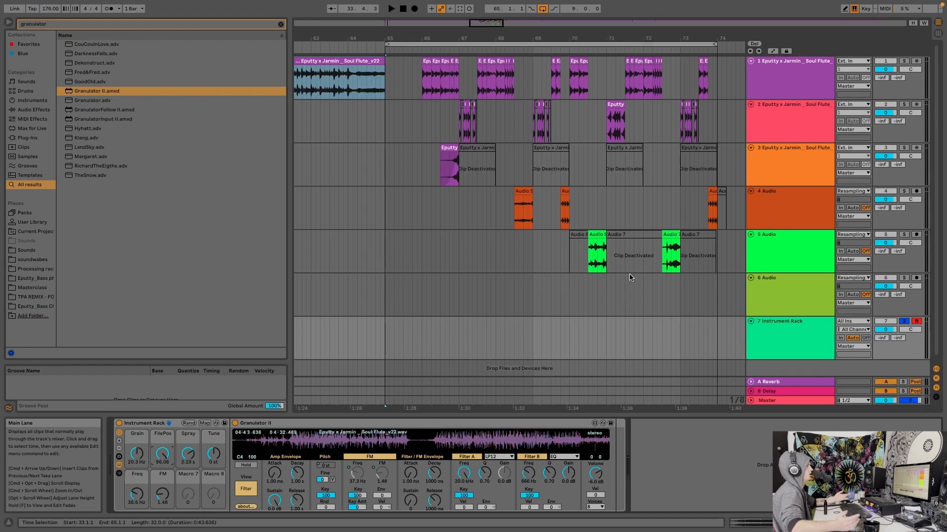
Step: Solo track 1 and play its Soul Flute_v22 clip spanning bars 120 to 128
drag(614, 39, 441, 39)
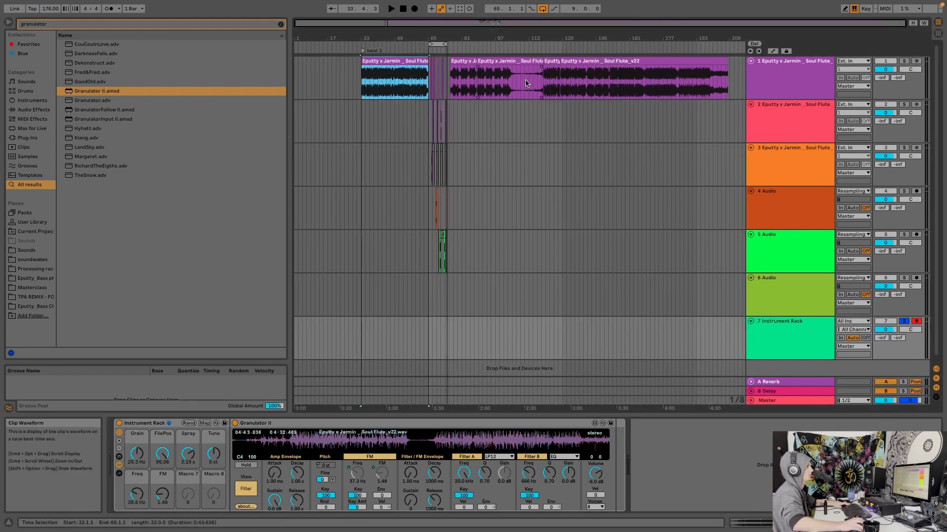
click(569, 79)
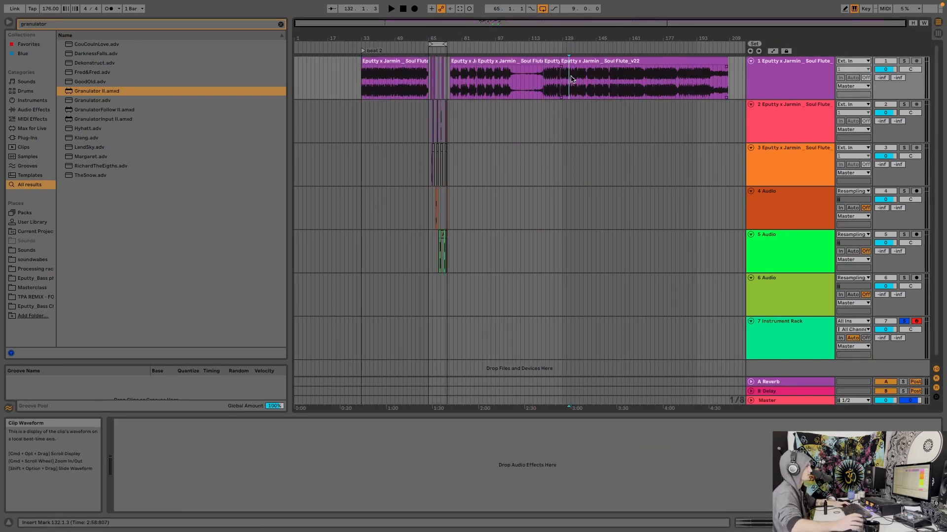
click(904, 62)
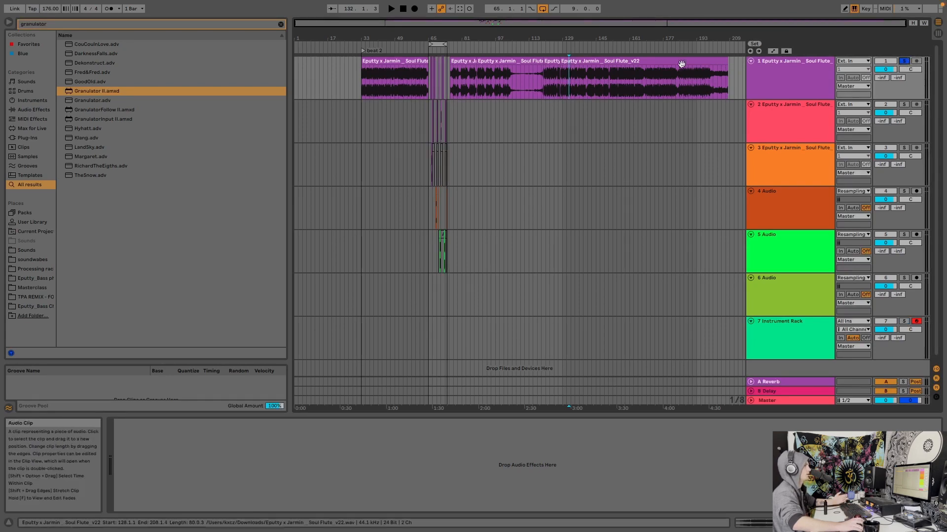
drag(513, 42, 508, 31)
drag(447, 262, 429, 81)
drag(511, 34, 459, 41)
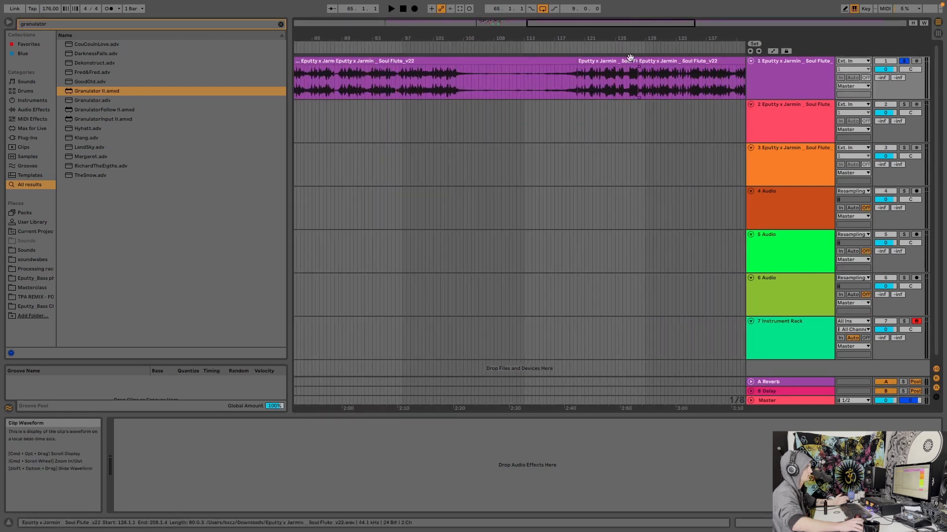
click(633, 62)
key(space)
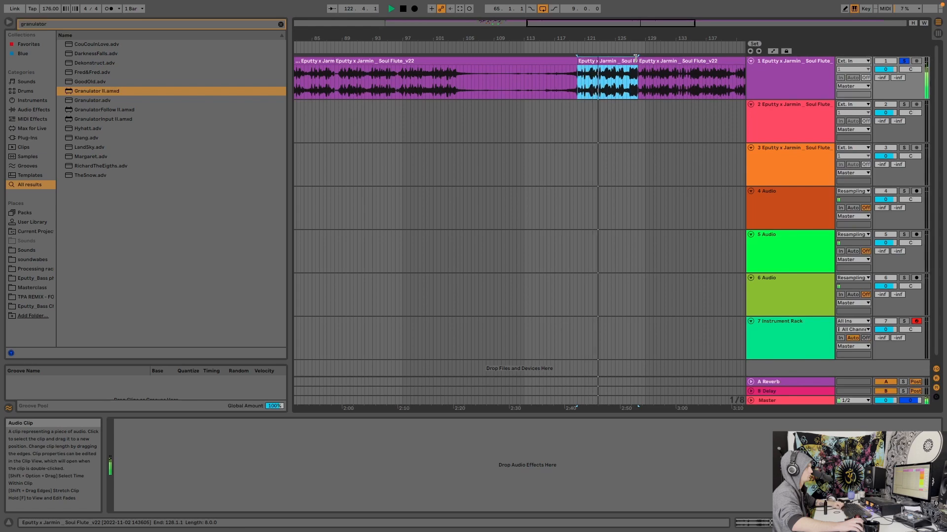
Step: Audition the soloed Soul Flute track from about bar 152 and from about bar 141
mouse_move(609, 39)
mouse_down()
mouse_move(608, 55)
mouse_move(453, 71)
mouse_move(420, 39)
mouse_up()
click(565, 84)
key(space)
key(space)
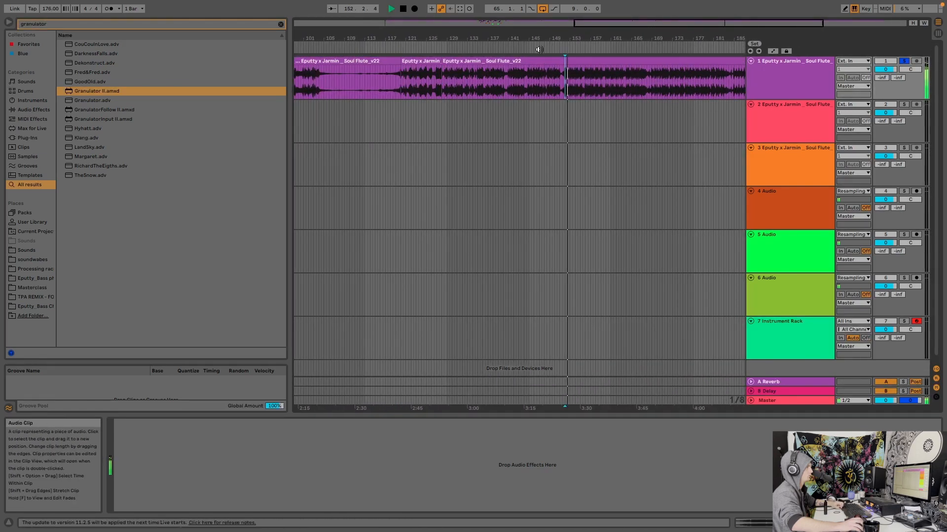
click(514, 73)
key(space)
key(space)
Step: Unsolo track 1, play the glitch section between bars 65 and 74, and select the first small clip at bar 66
mouse_move(513, 40)
mouse_down()
mouse_move(513, 69)
mouse_move(583, 45)
mouse_move(369, 64)
mouse_move(559, 42)
mouse_move(556, 51)
mouse_move(615, 47)
mouse_up()
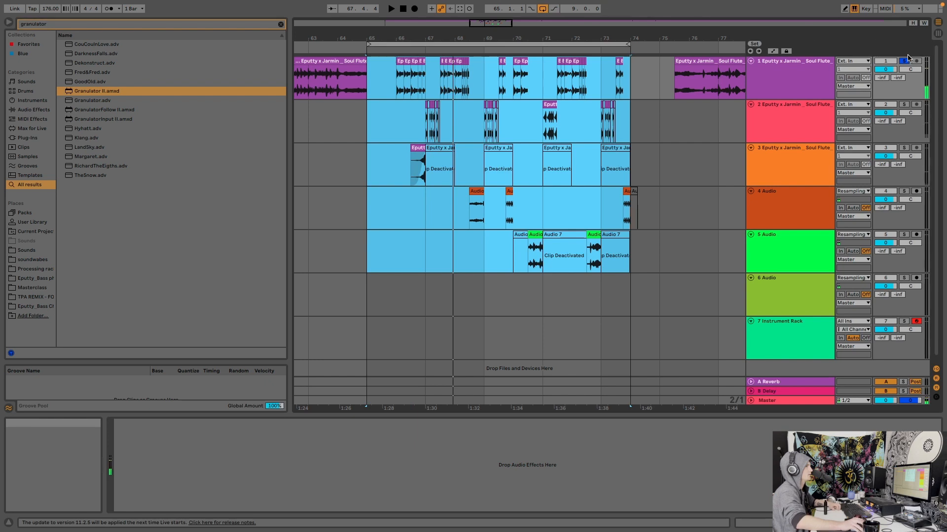
key(space)
click(401, 58)
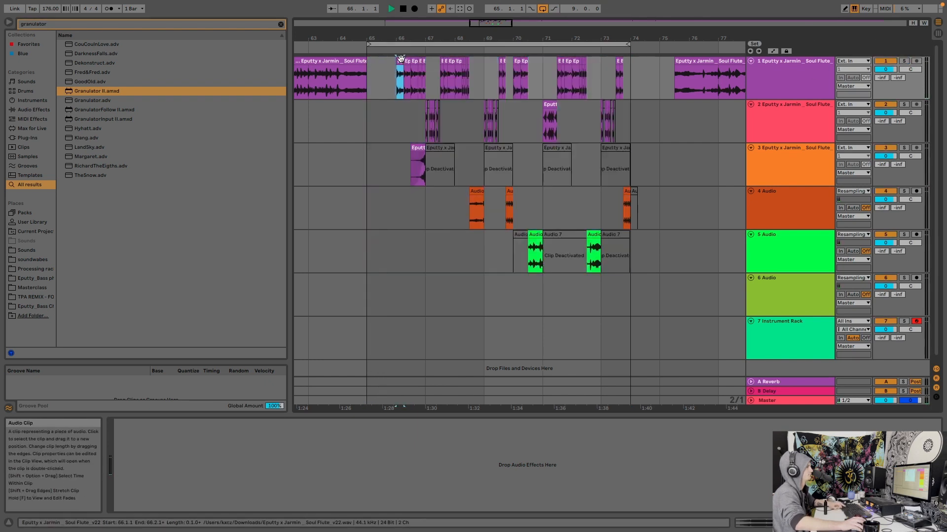